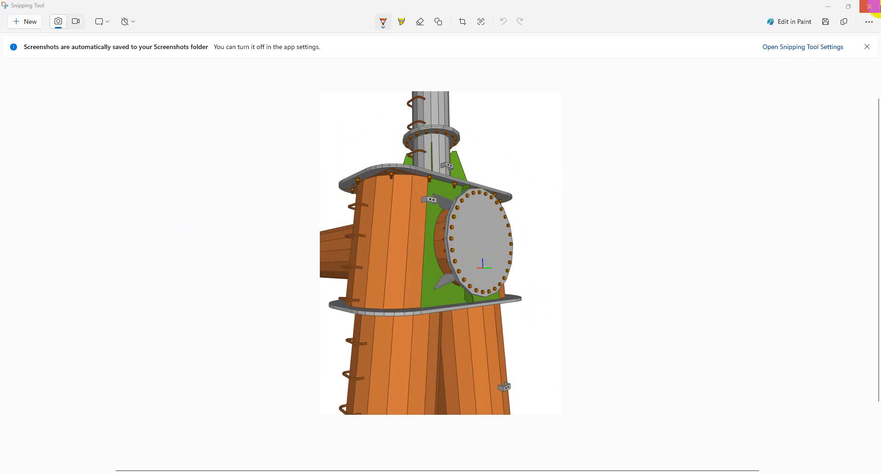
# Put away the Snipping Tool reference image to get back to the IDEA StatiCa new-project screen.
pyautogui.click(833, 6)
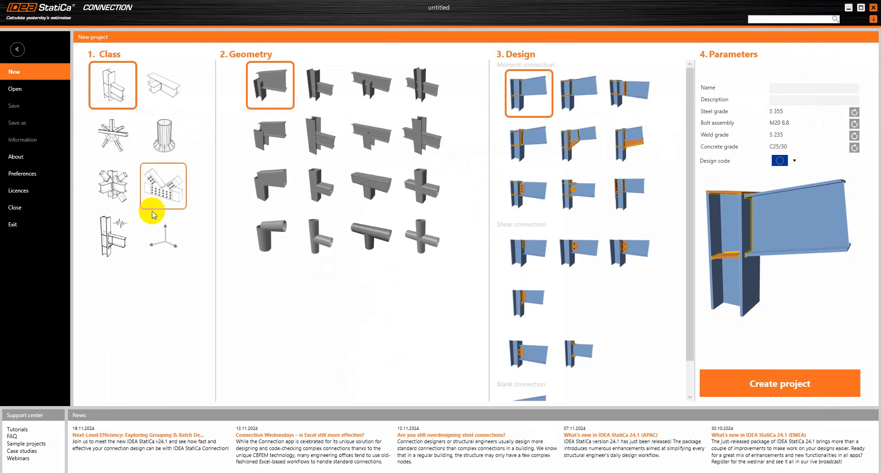
# Create a new project from the blank connection class.
pyautogui.click(164, 237)
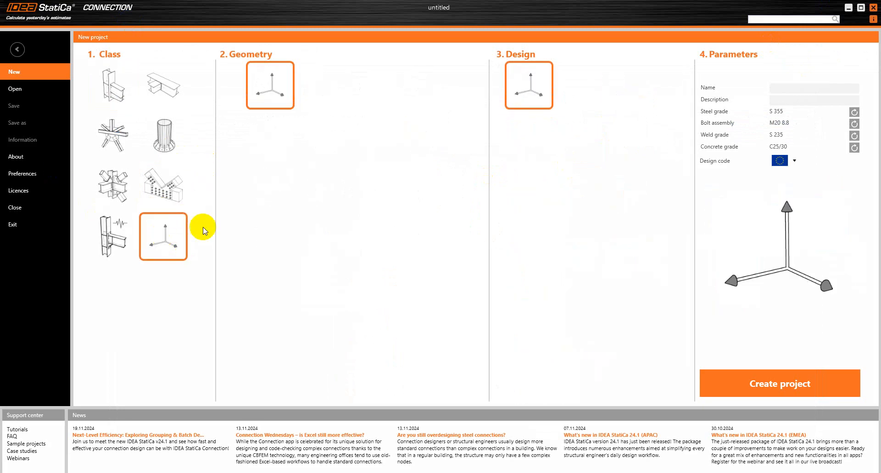
pyautogui.click(819, 380)
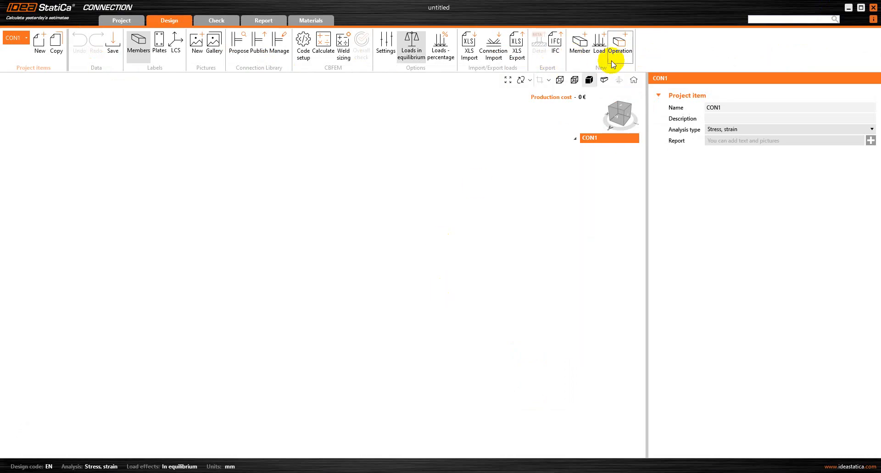
# Add bearing member M1 with a general tube section of d = 914 mm and t = 10 mm.
pyautogui.click(580, 46)
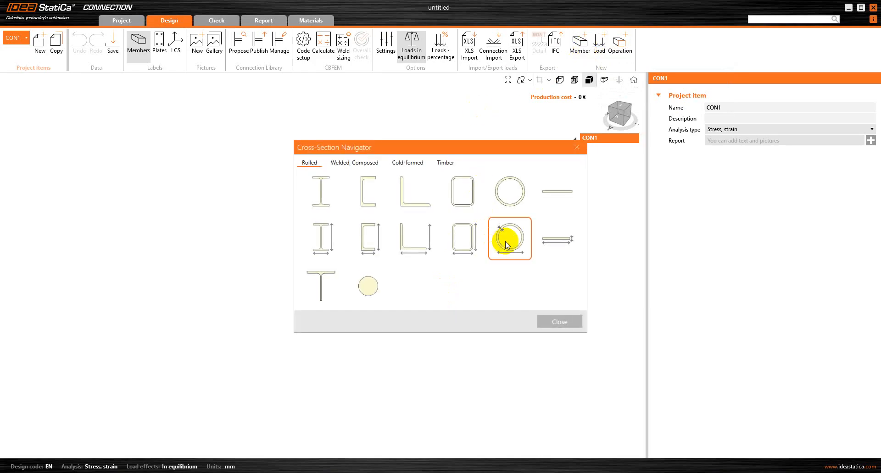
pyautogui.click(507, 244)
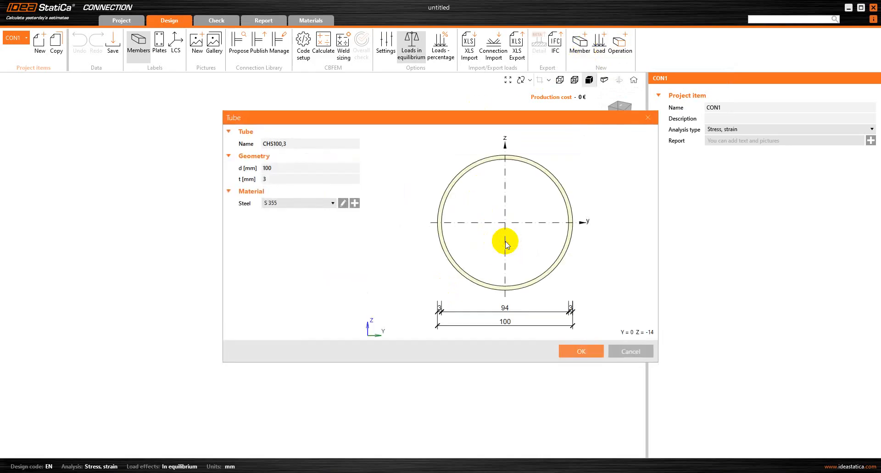
pyautogui.click(320, 168)
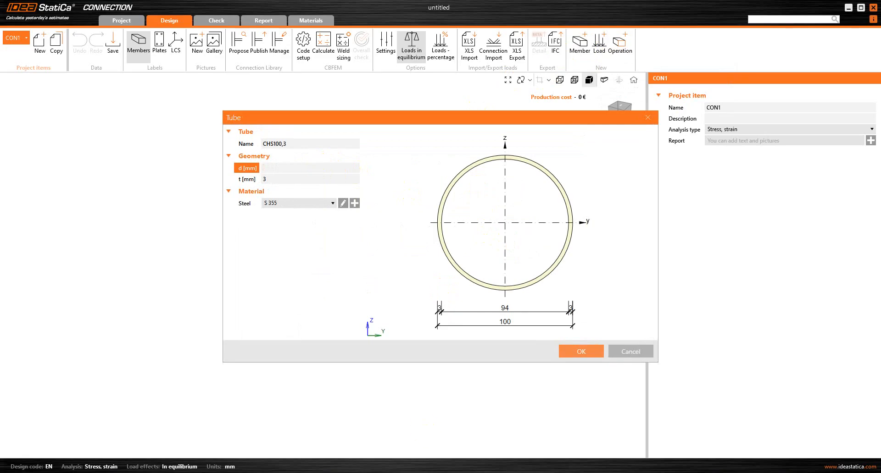
pyautogui.click(599, 472)
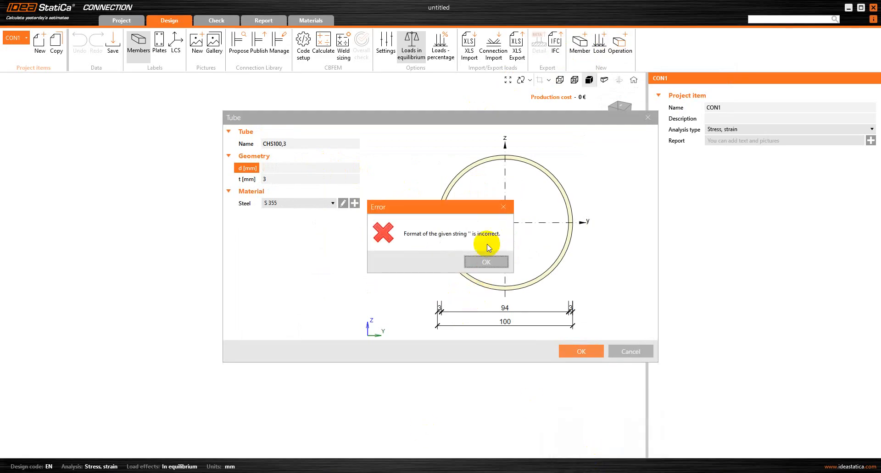
pyautogui.click(503, 207)
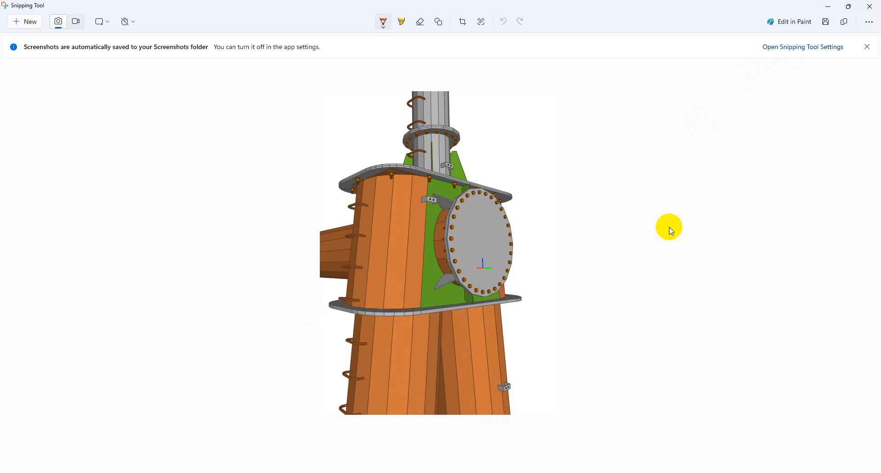
pyautogui.click(828, 6)
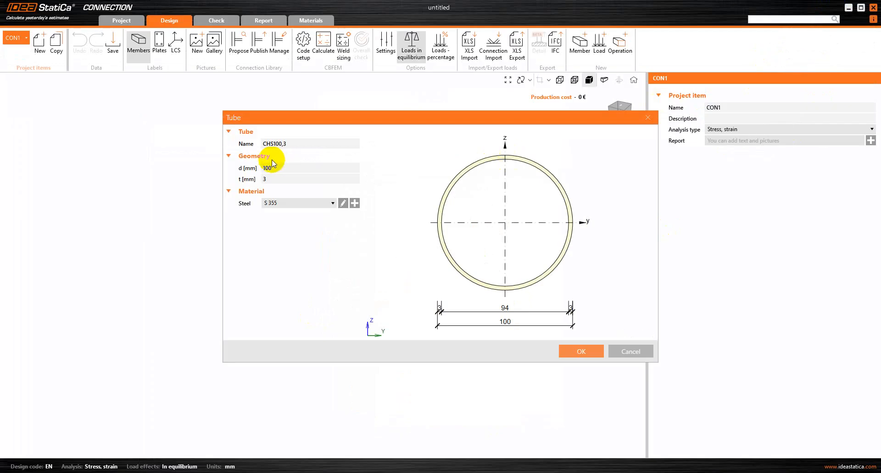
pyautogui.moveTo(281, 168); pyautogui.dragTo(247, 163)
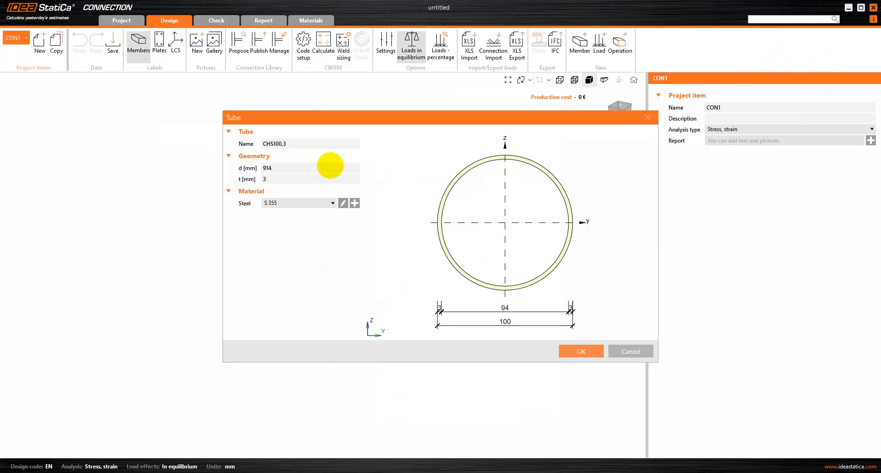
pyautogui.click(289, 178)
pyautogui.press('BackSpace')
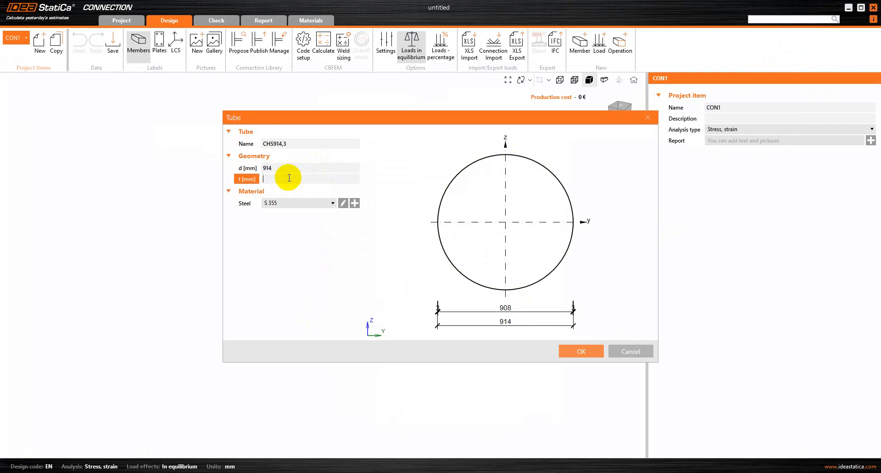
pyautogui.click(277, 265)
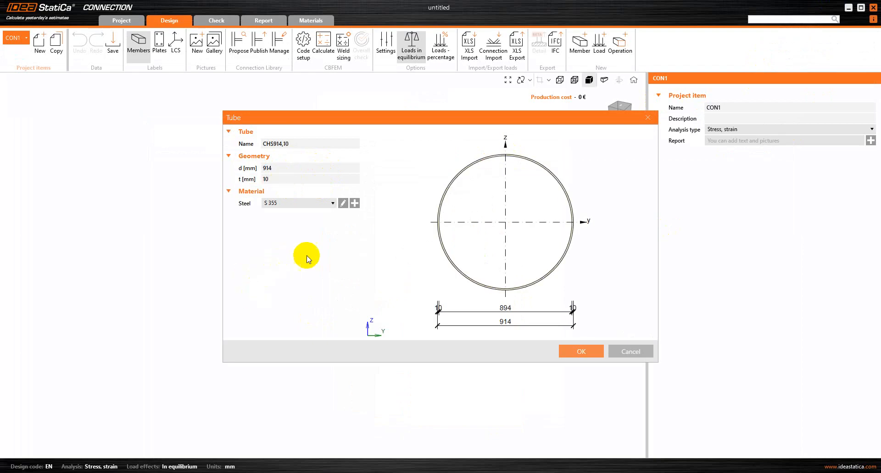
pyautogui.click(587, 352)
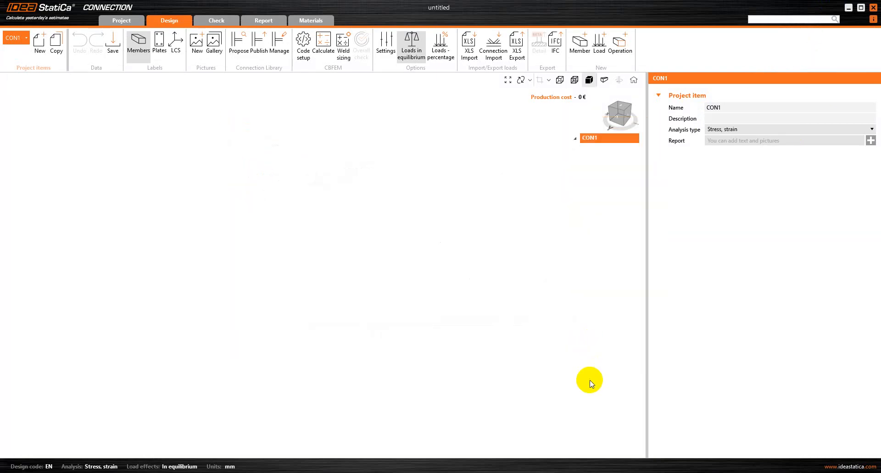
# Tilt M1 to a 7° pitch and shift it by an offset ex of -100 mm.
pyautogui.click(604, 81)
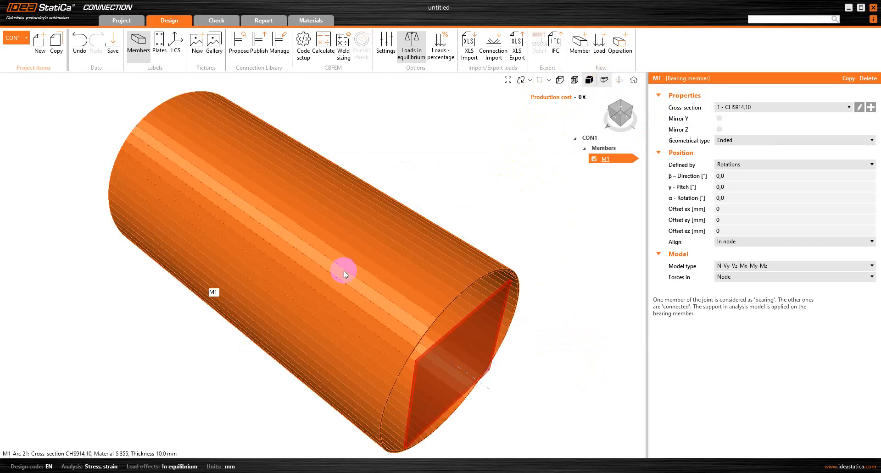
pyautogui.click(520, 82)
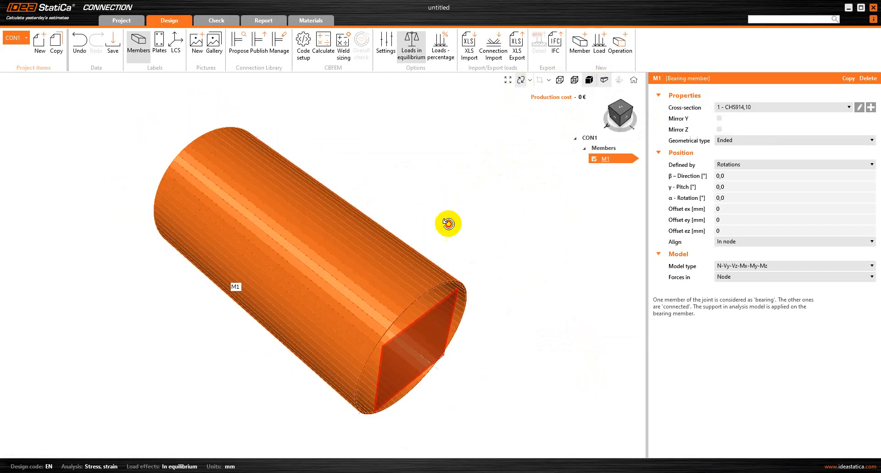
pyautogui.moveTo(448, 221); pyautogui.dragTo(416, 302)
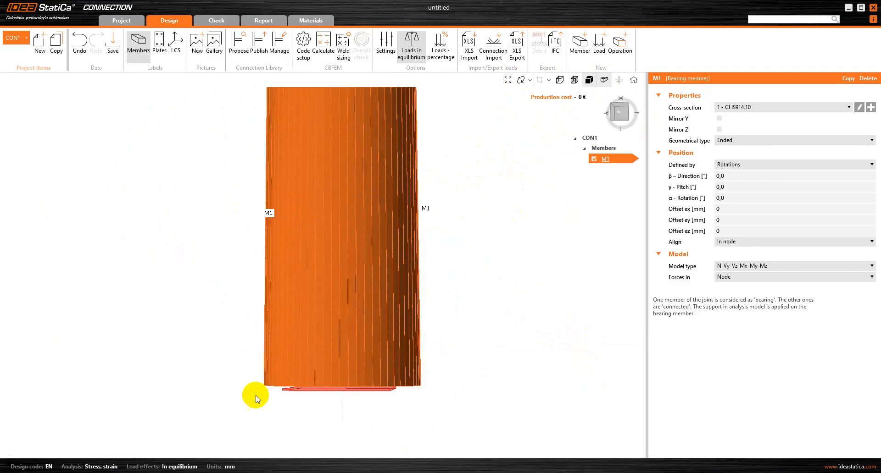
pyautogui.click(524, 82)
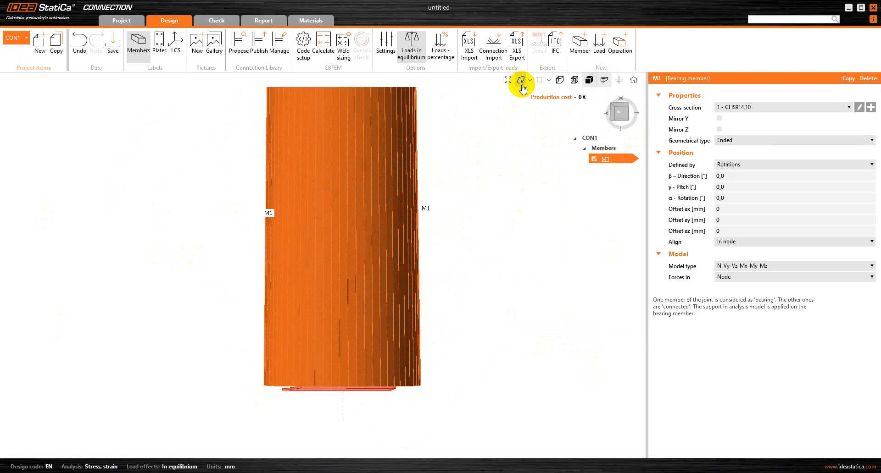
pyautogui.moveTo(383, 325); pyautogui.dragTo(364, 289)
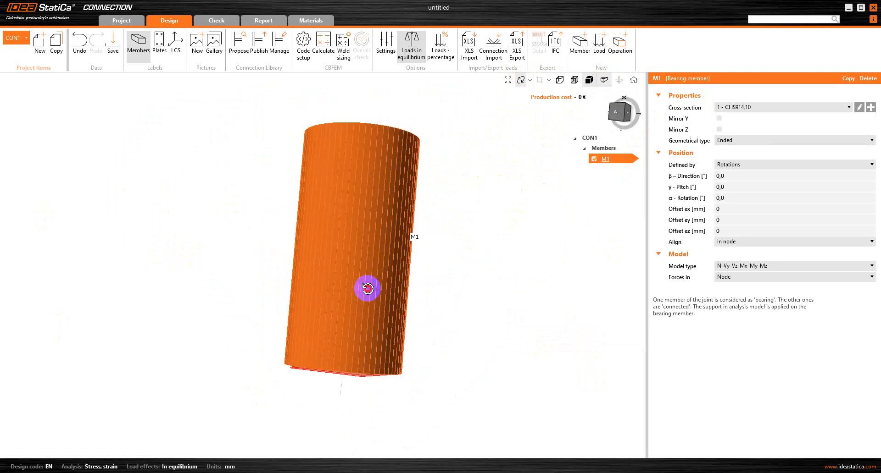
pyautogui.click(350, 235)
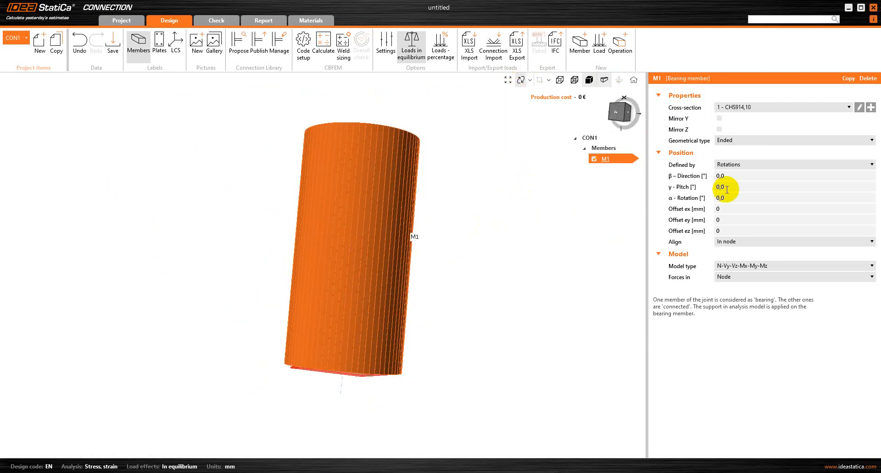
pyautogui.click(748, 189)
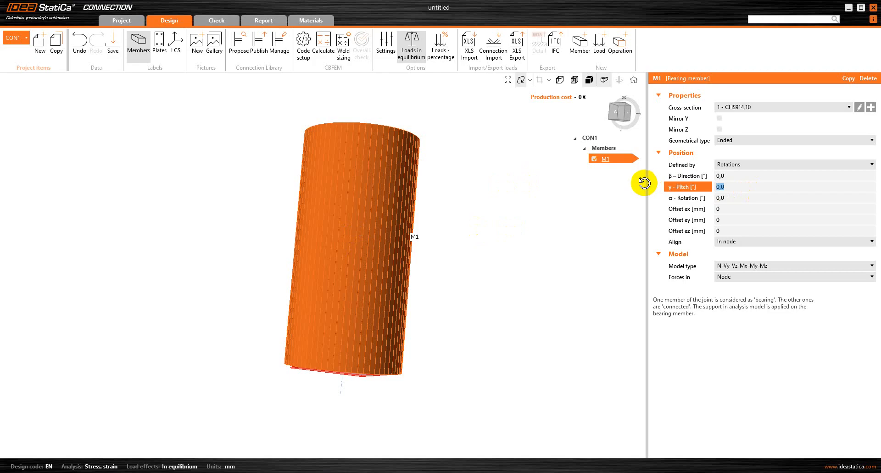
pyautogui.write('7')
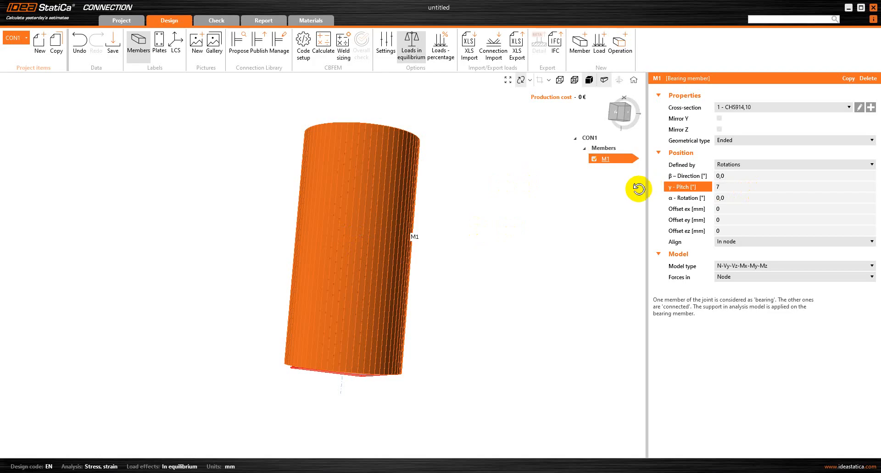
pyautogui.click(726, 208)
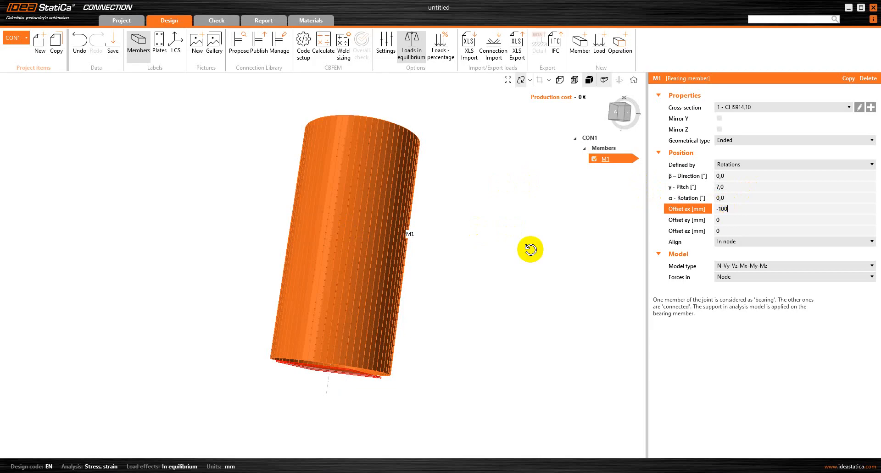
pyautogui.click(529, 249)
pyautogui.scroll(-3, 332, 216)
pyautogui.moveTo(369, 233); pyautogui.dragTo(346, 214, button='right')
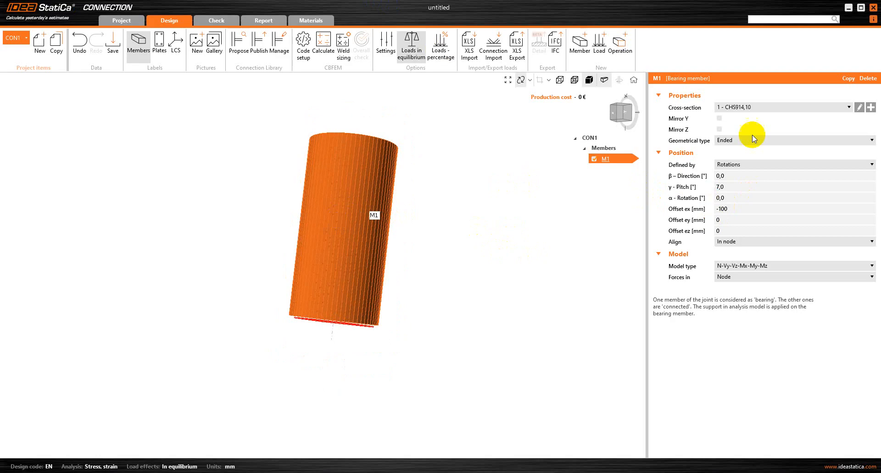
# Add second tube member M2 with a -7° pitch and an offset ex of 0.
pyautogui.click(579, 41)
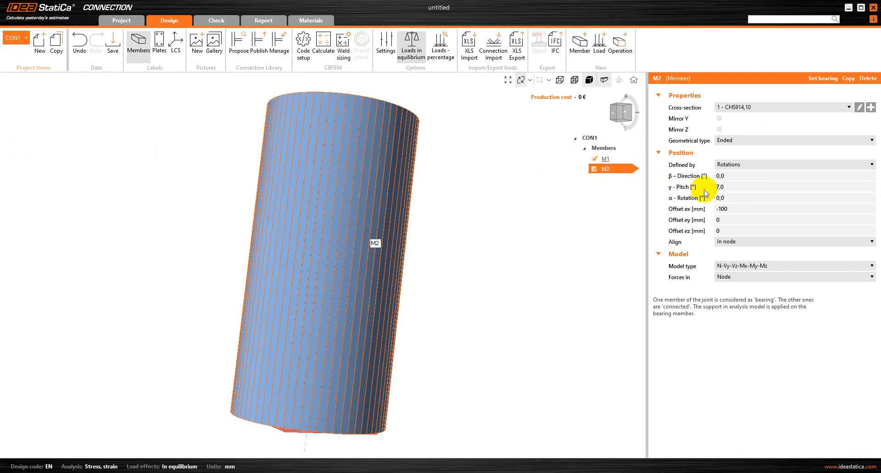
pyautogui.click(725, 188)
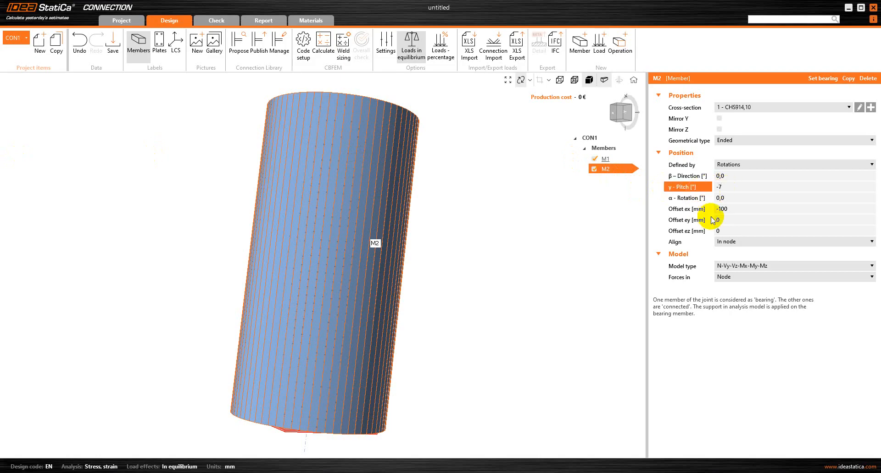
pyautogui.click(756, 208)
pyautogui.moveTo(756, 209); pyautogui.dragTo(706, 215)
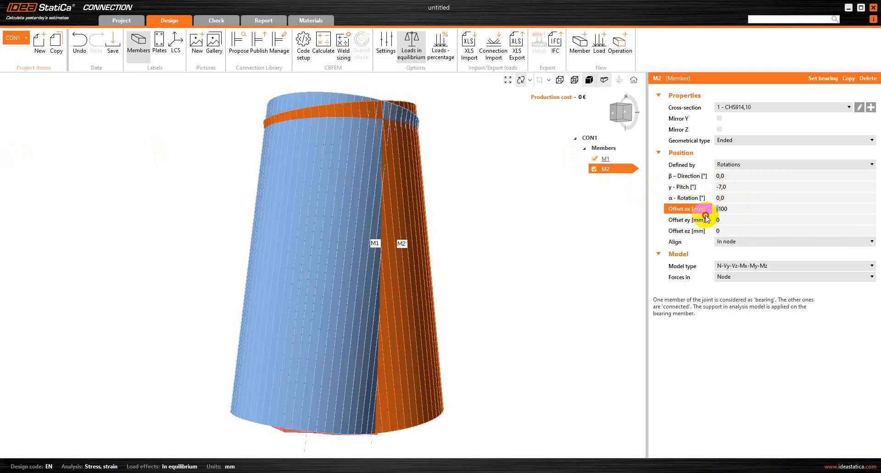
pyautogui.doubleClick(757, 211)
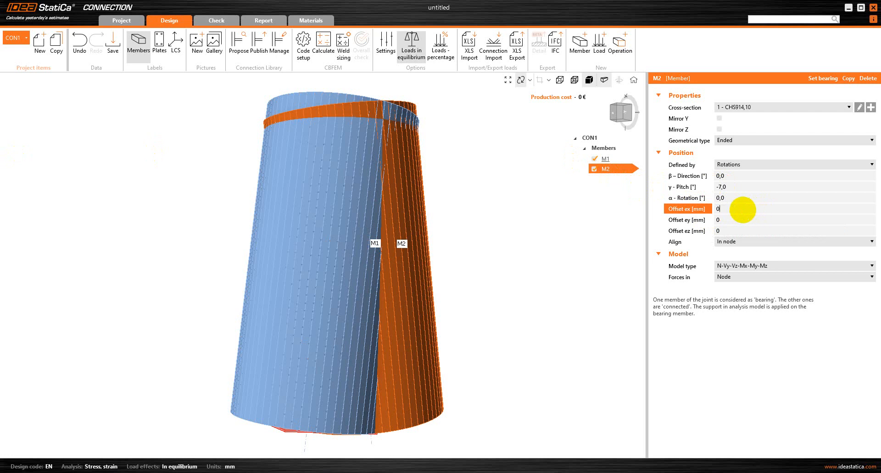
pyautogui.press('Tab')
pyautogui.scroll(-2, 166, 163)
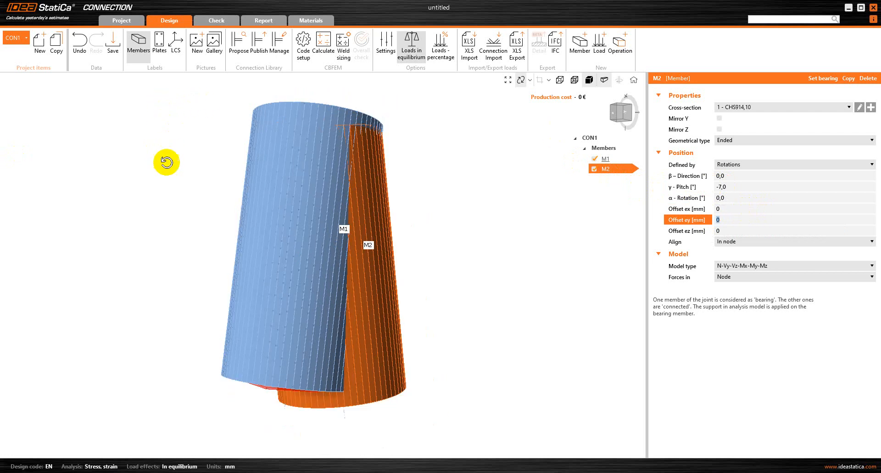
pyautogui.moveTo(285, 220); pyautogui.dragTo(268, 173)
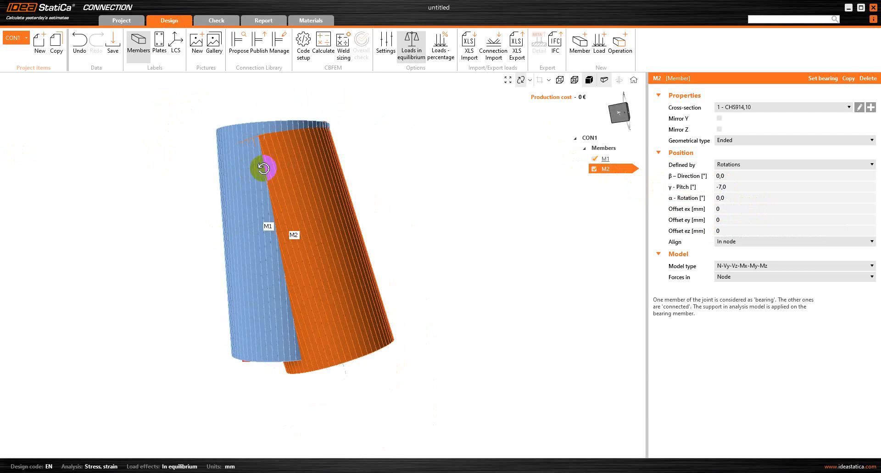
# Give M2 a z offset of -1044 mm and compare it with the reference screenshot.
pyautogui.click(742, 228)
pyautogui.press('BackSpace')
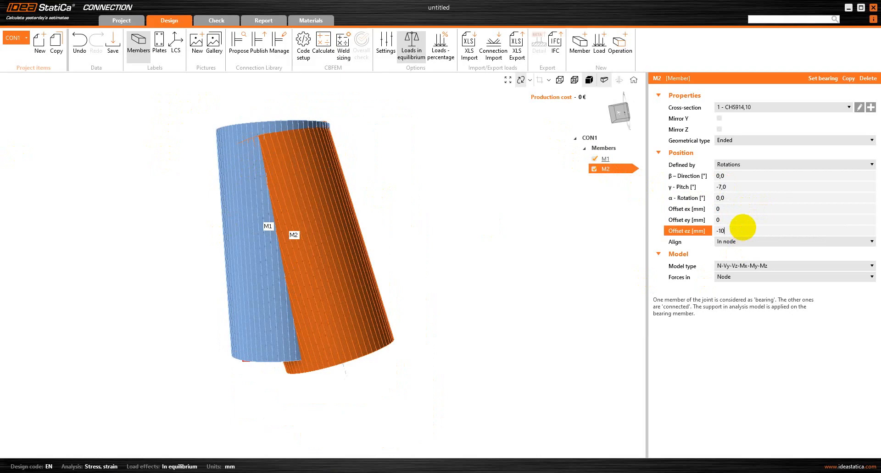
pyautogui.press('Return')
pyautogui.scroll(-1, 470, 277)
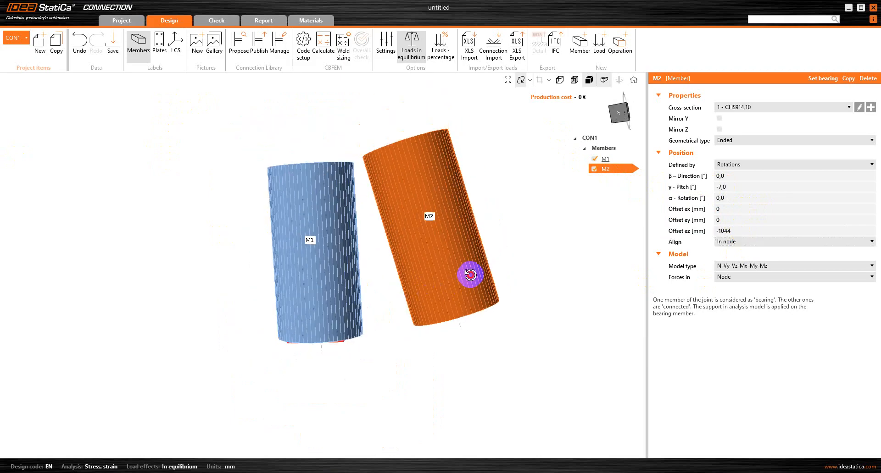
pyautogui.moveTo(470, 276); pyautogui.dragTo(473, 298)
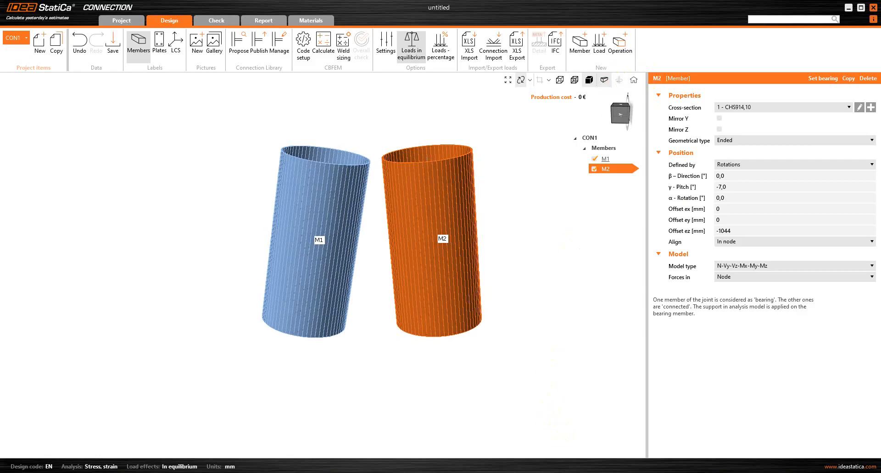
pyautogui.moveTo(602, 472)
pyautogui.click(602, 438)
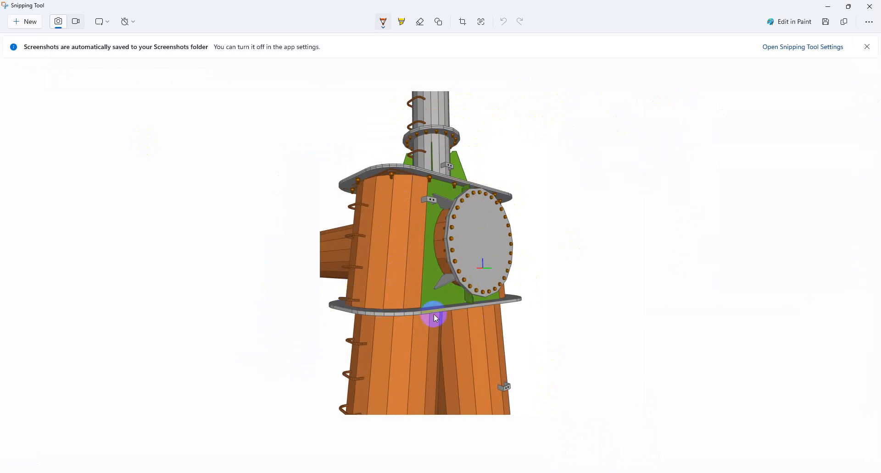
pyautogui.click(826, 6)
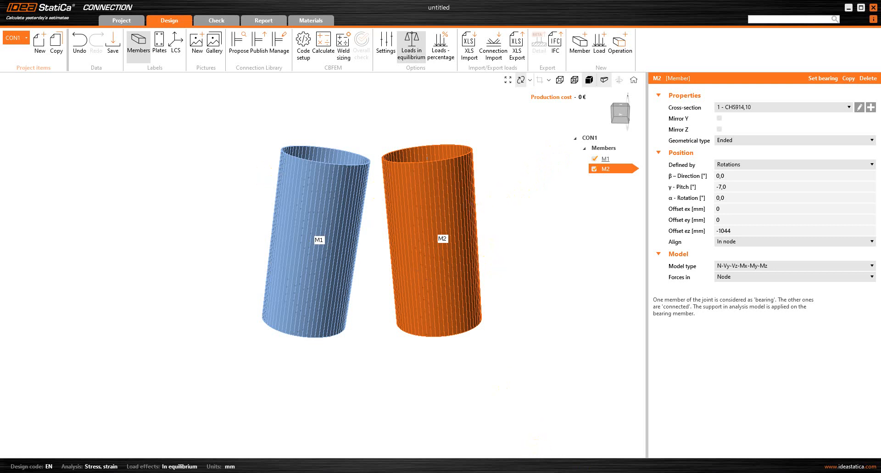
pyautogui.click(583, 472)
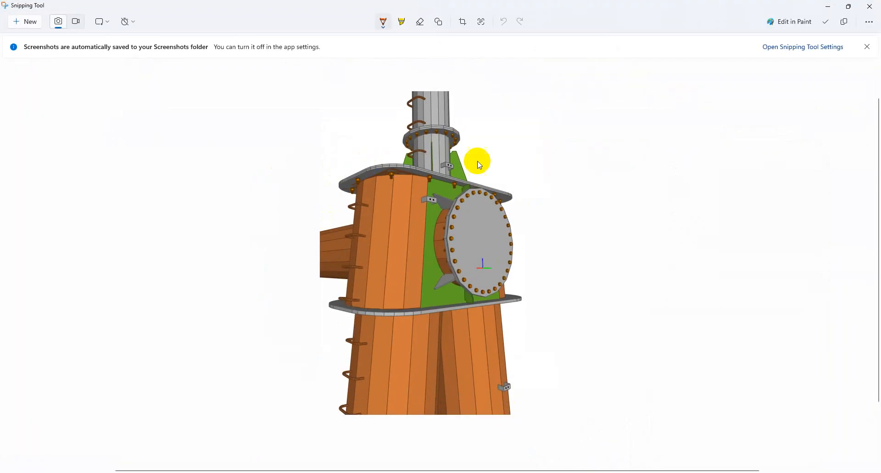
pyautogui.click(832, 7)
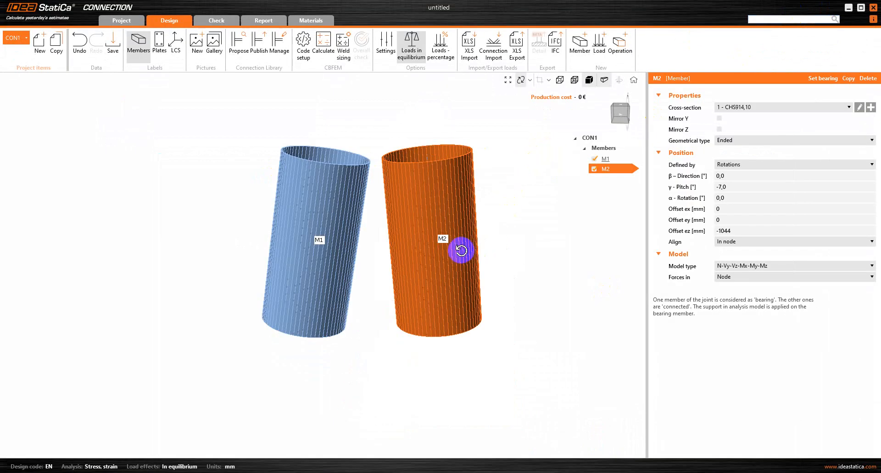
# Add member M3 and start a new circular tube section with a 457 mm diameter.
pyautogui.click(580, 43)
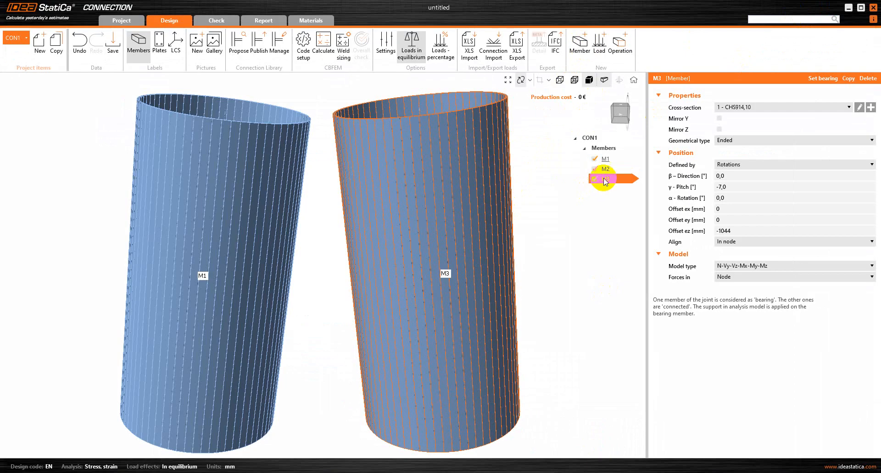
pyautogui.click(870, 107)
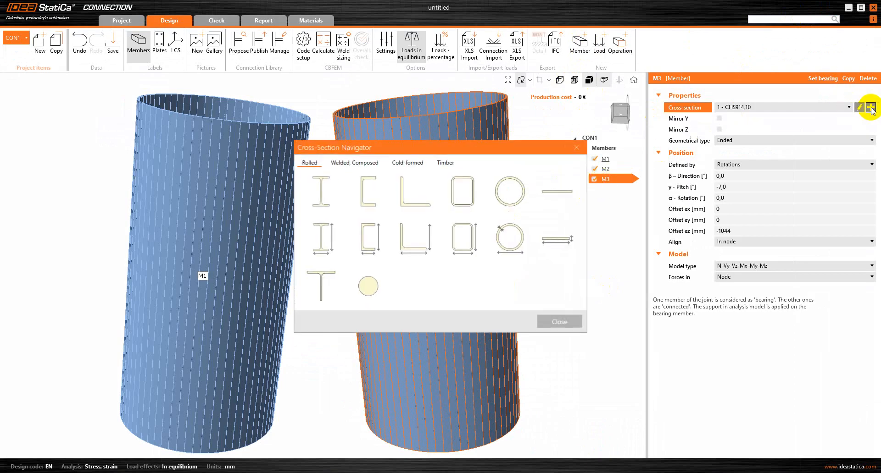
pyautogui.click(502, 238)
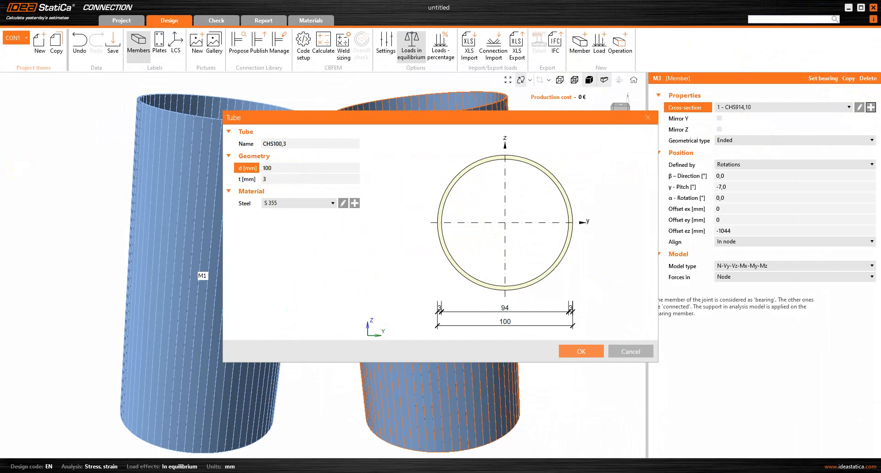
pyautogui.click(269, 168)
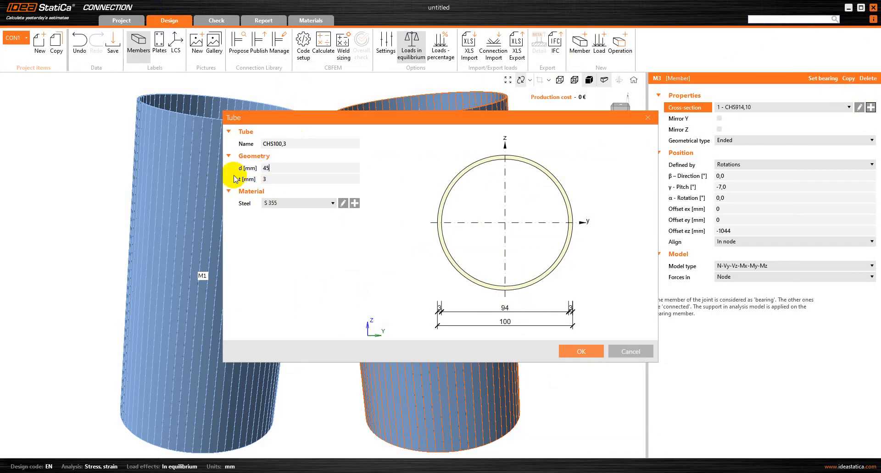
pyautogui.click(286, 182)
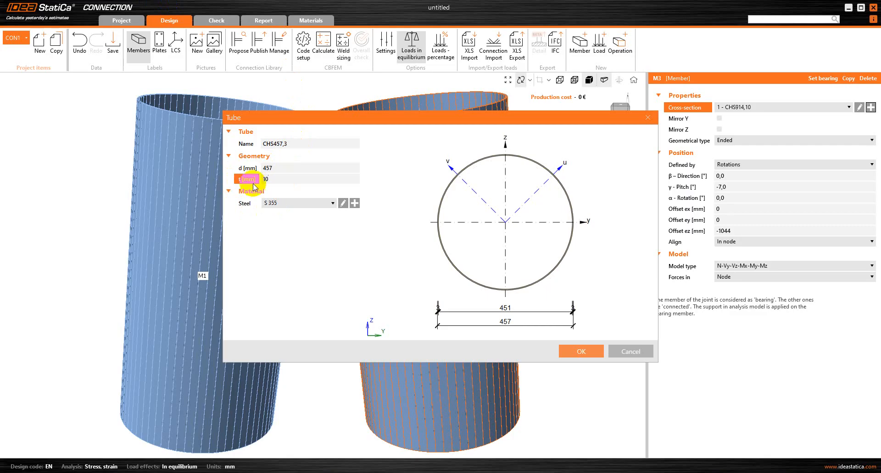
# Accept the CHS457,10 section for M3 and set pitch 0 and direction 180°.
pyautogui.click(579, 352)
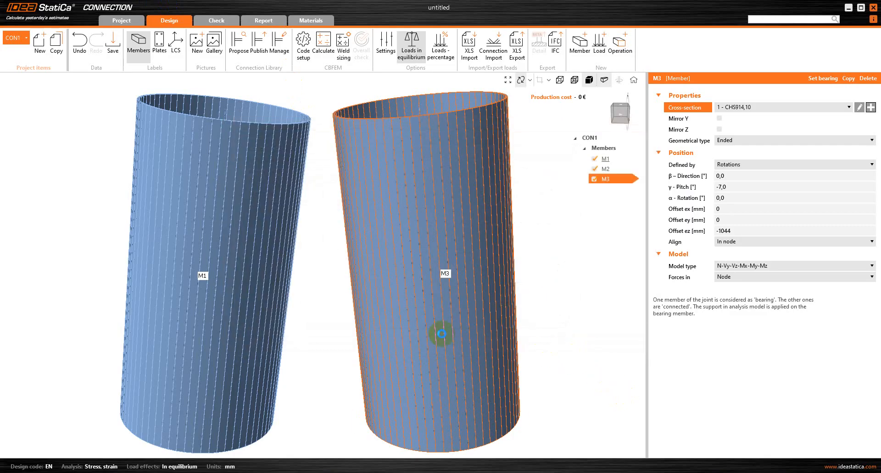
pyautogui.scroll(-1, 369, 256)
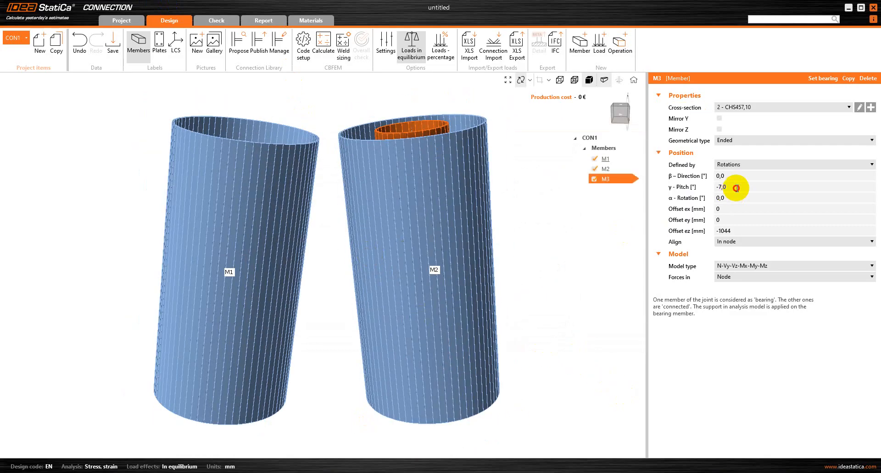
pyautogui.moveTo(735, 188); pyautogui.dragTo(695, 197)
pyautogui.write('0')
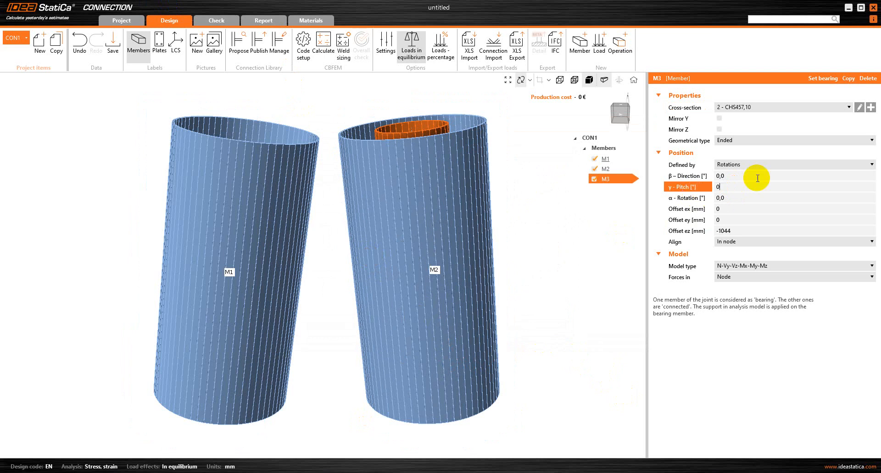
pyautogui.click(741, 176)
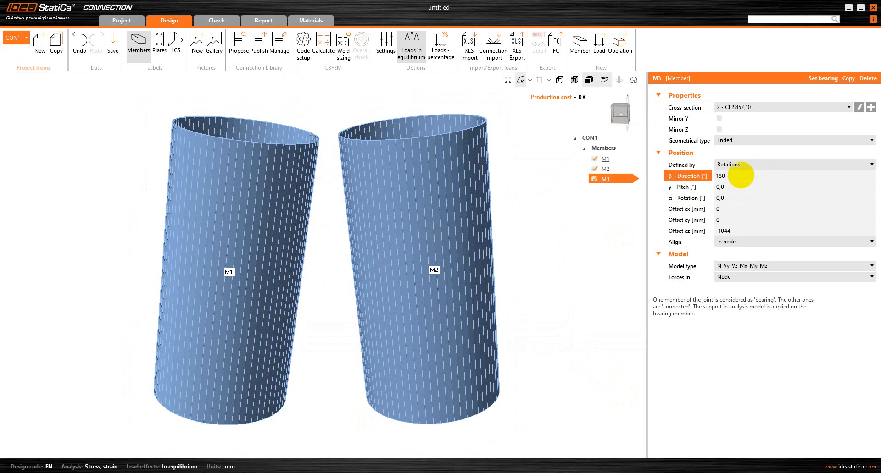
pyautogui.click(737, 231)
# Set M3's offset ex to 2000 mm, keeping offset ez at 0.
pyautogui.moveTo(499, 210); pyautogui.dragTo(430, 228, button='right')
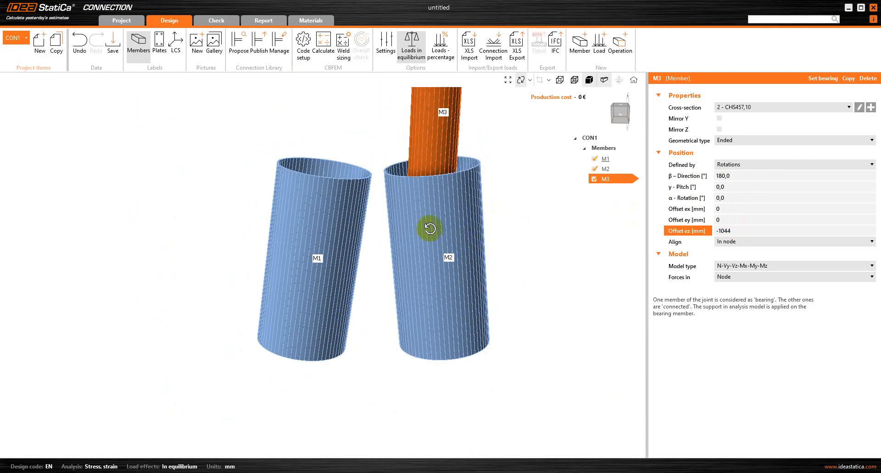
pyautogui.scroll(-3, 394, 278)
pyautogui.moveTo(459, 172); pyautogui.dragTo(437, 198, button='right')
pyautogui.click(737, 231)
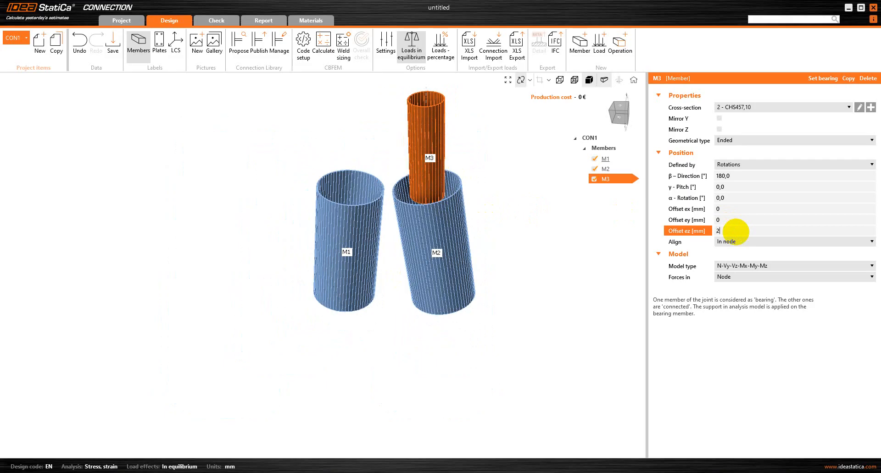
pyautogui.write('2000')
pyautogui.press('Tab')
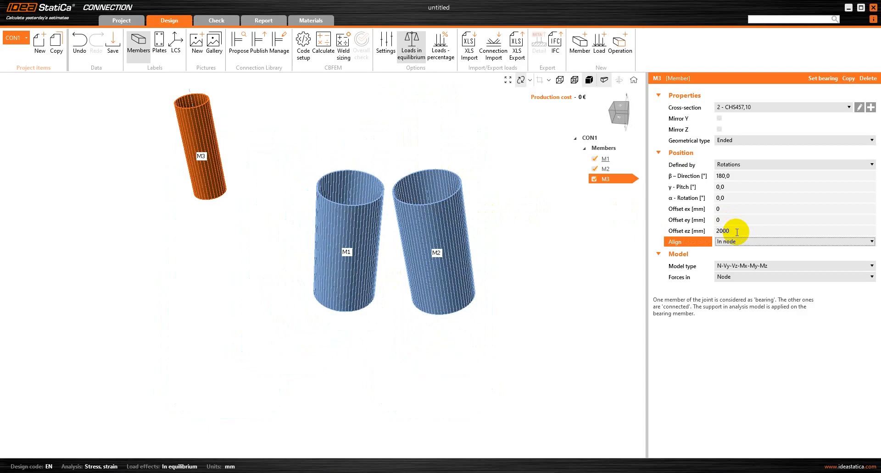
pyautogui.click(736, 232)
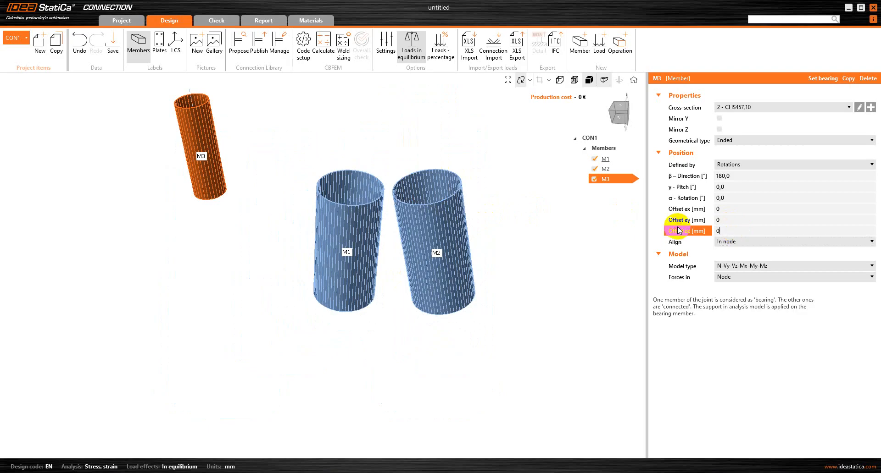
pyautogui.click(738, 210)
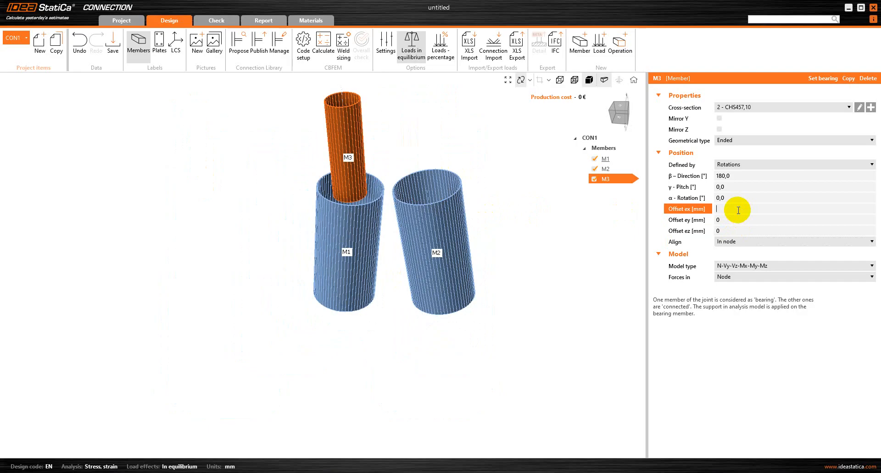
pyautogui.write('2000')
pyautogui.press('Tab')
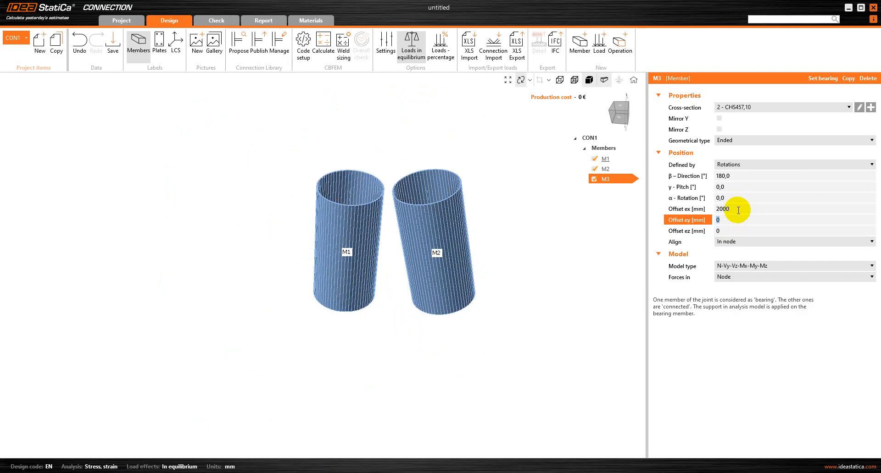
# Set M3's offset ez to -547 mm and check it against the reference screenshot.
pyautogui.scroll(-5, 293, 317)
pyautogui.moveTo(271, 211); pyautogui.dragTo(296, 213, button='right')
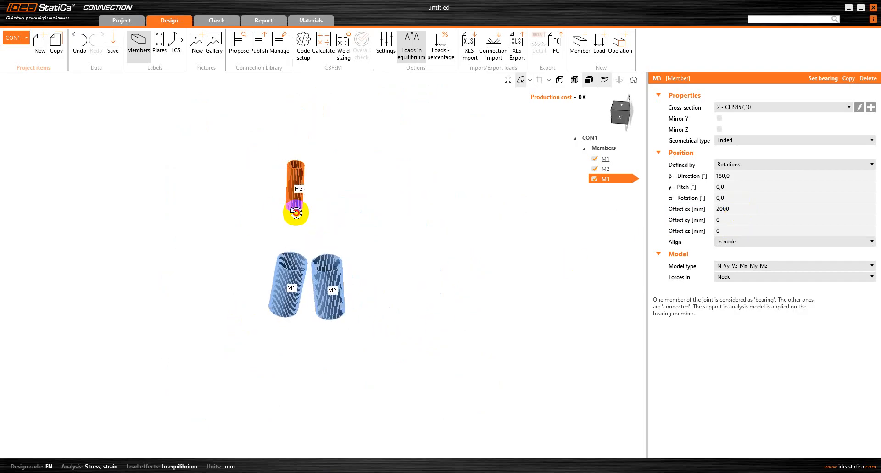
pyautogui.moveTo(295, 213); pyautogui.dragTo(299, 213)
pyautogui.scroll(3, 295, 289)
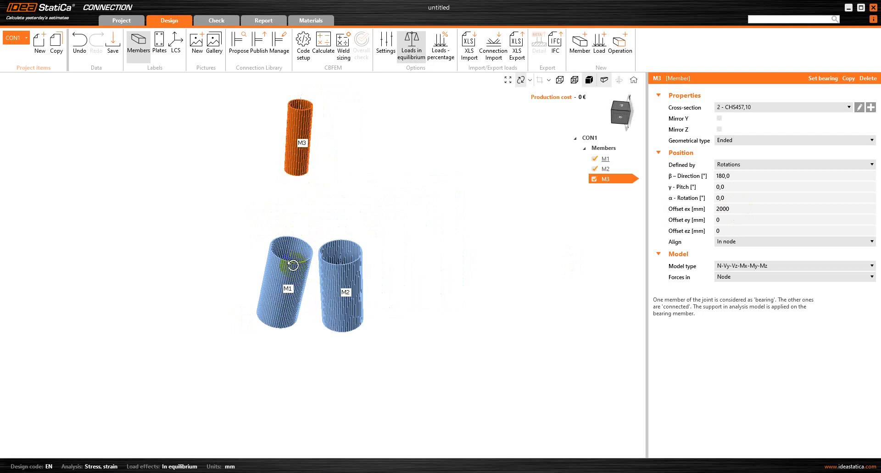
pyautogui.click(729, 231)
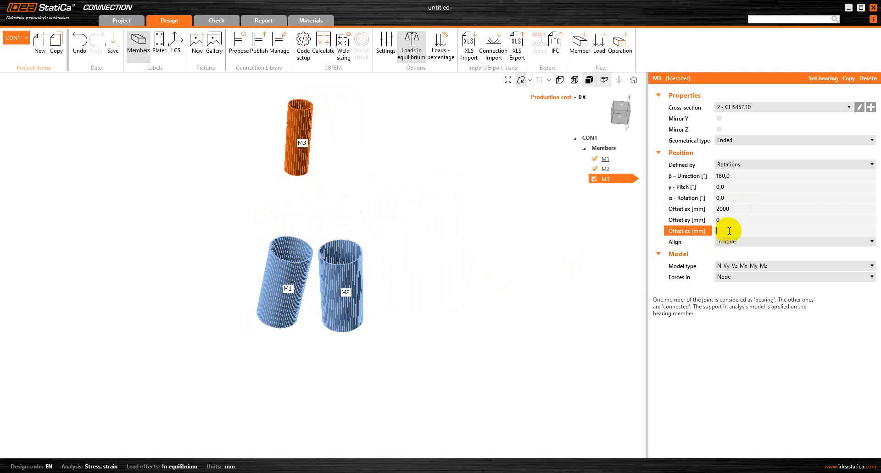
pyautogui.press('Return')
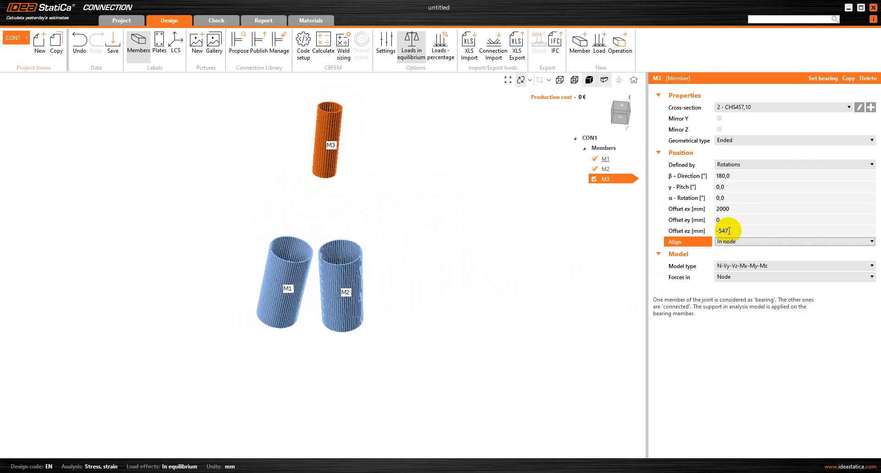
pyautogui.moveTo(394, 222); pyautogui.dragTo(301, 175)
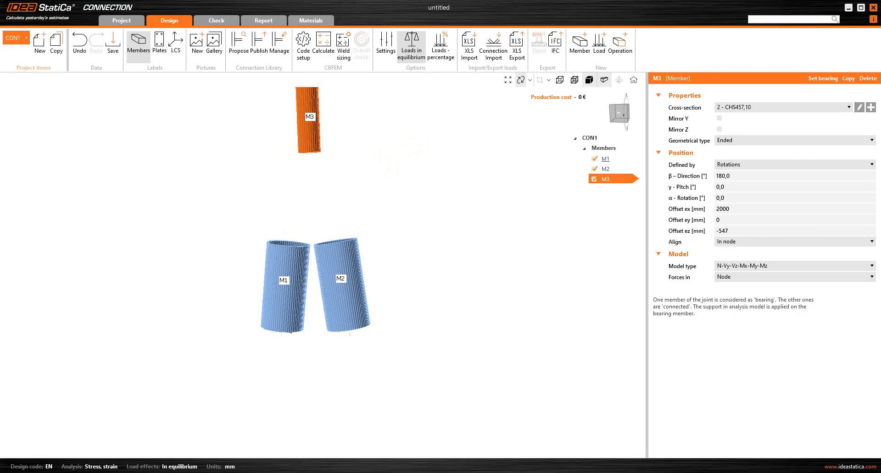
pyautogui.click(603, 472)
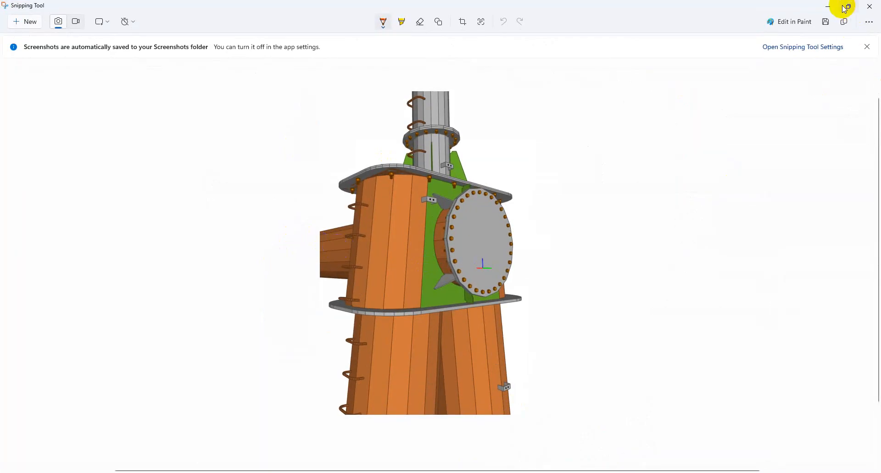
pyautogui.click(828, 6)
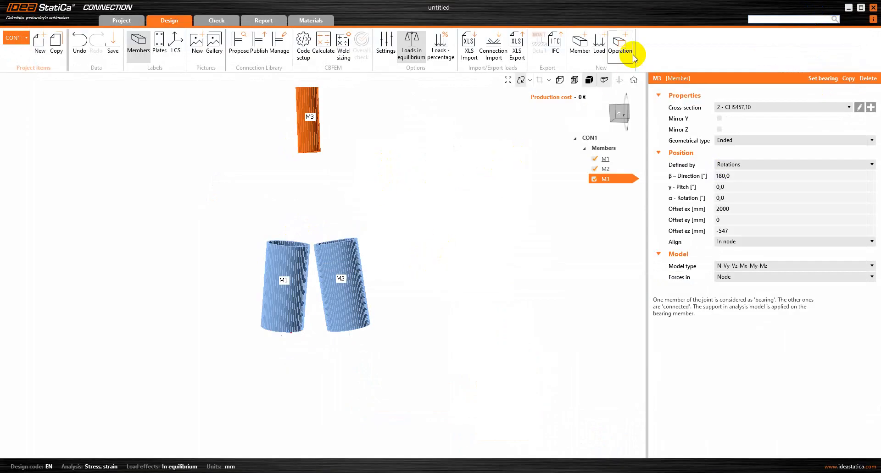
# Add member M4 with a new CHS914,12 tube section (d = 914 mm, t = 12 mm).
pyautogui.click(574, 44)
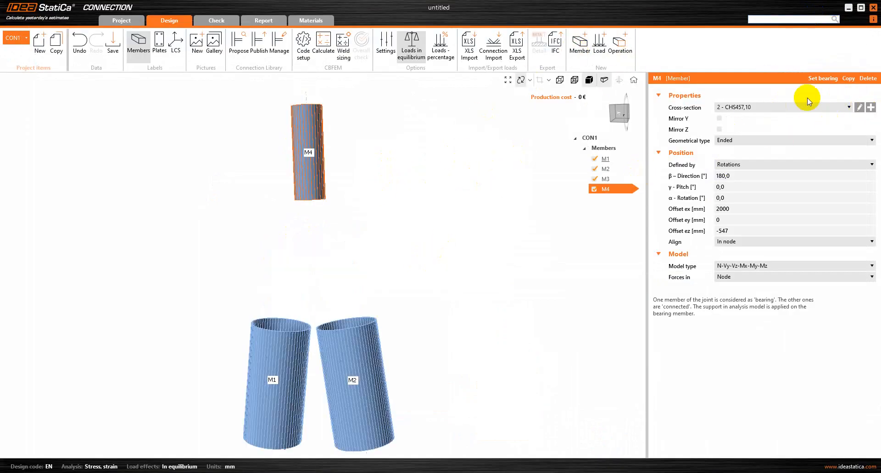
pyautogui.click(870, 106)
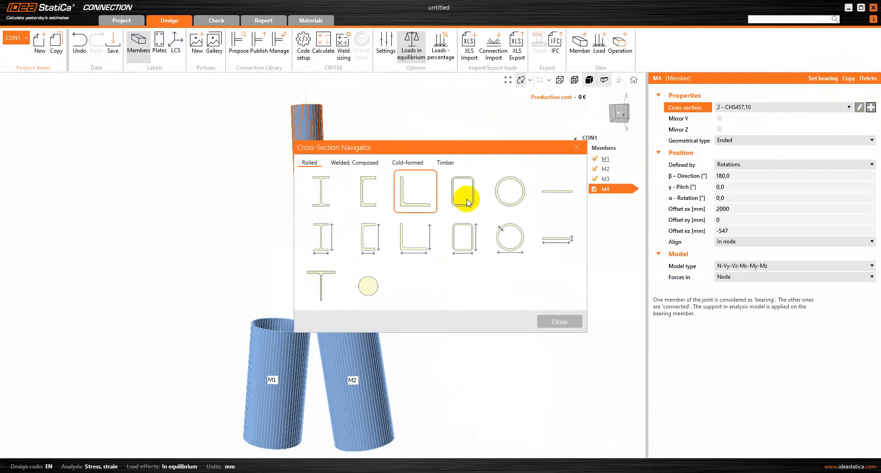
pyautogui.click(510, 237)
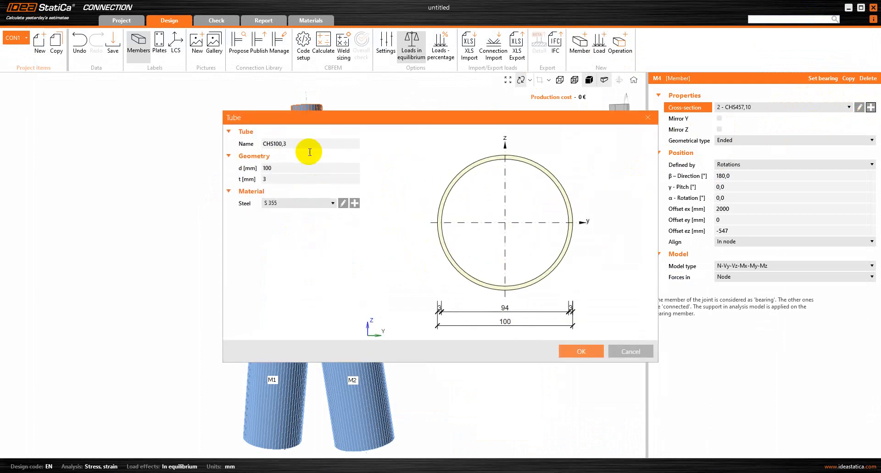
pyautogui.click(249, 166)
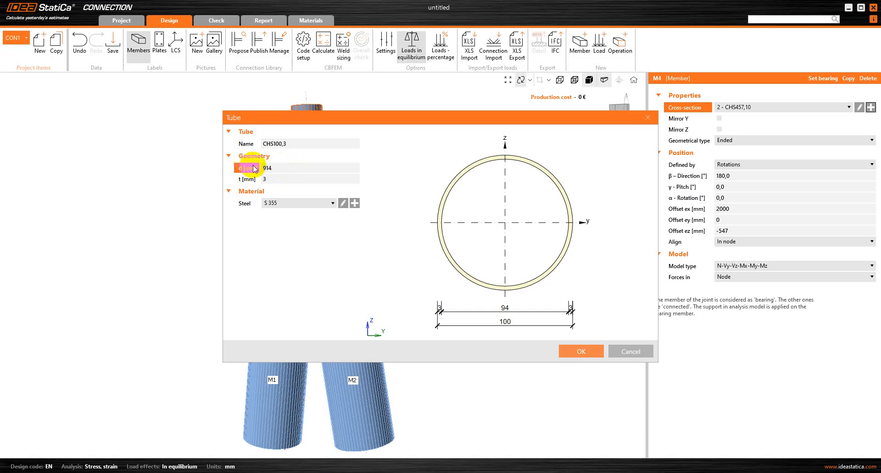
pyautogui.click(272, 180)
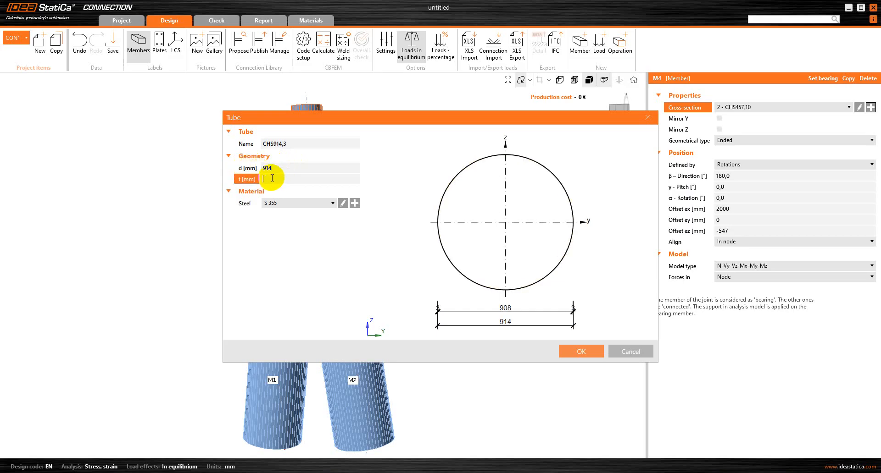
pyautogui.write('12')
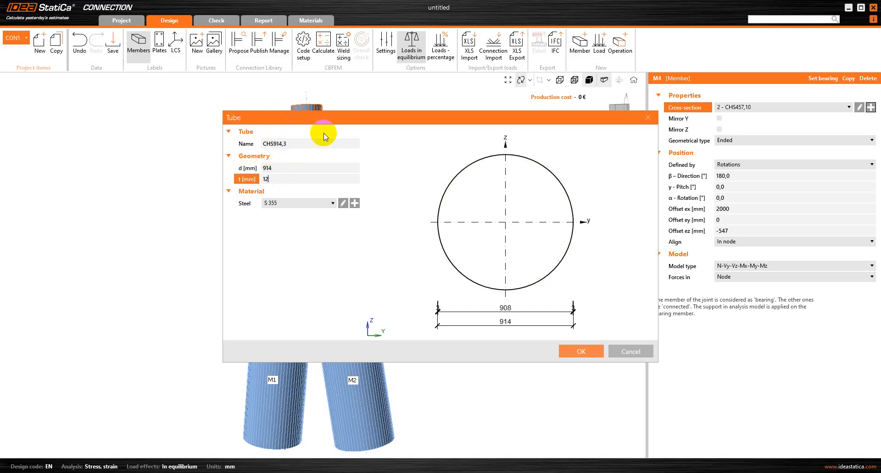
pyautogui.moveTo(347, 121)
pyautogui.mouseDown()
pyautogui.moveTo(271, 232)
pyautogui.moveTo(243, 203)
pyautogui.moveTo(312, 148)
pyautogui.moveTo(354, 133)
pyautogui.mouseUp()
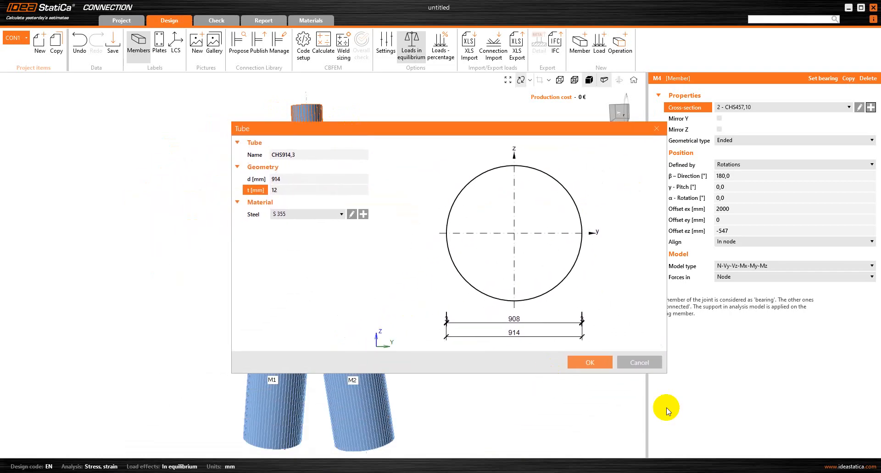
pyautogui.click(596, 363)
pyautogui.scroll(-3, 382, 252)
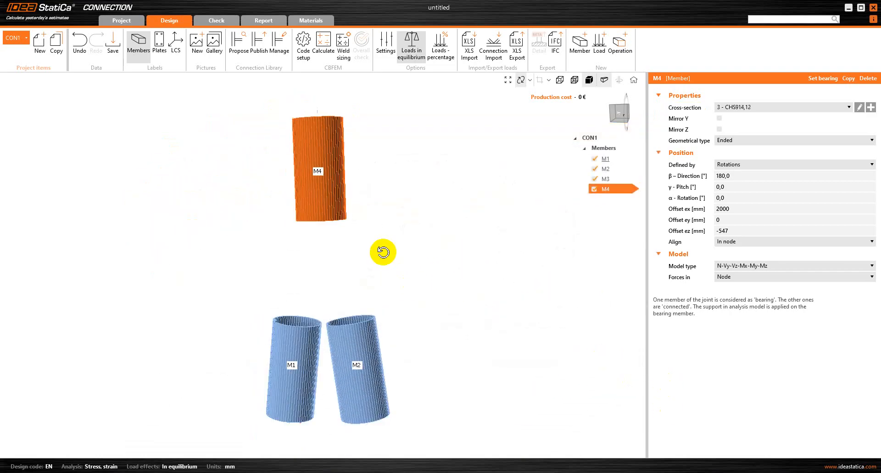
# Set M4's direction to -90° and an initial offset ex of 1000 mm.
pyautogui.click(744, 177)
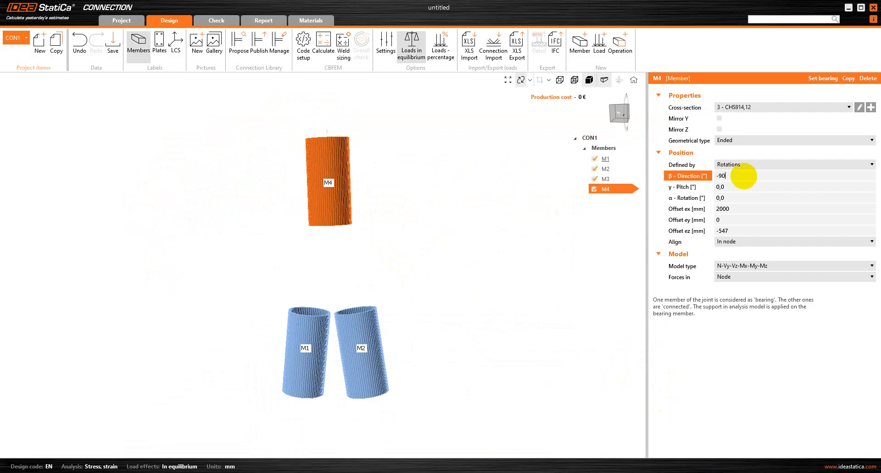
pyautogui.press('Tab')
pyautogui.moveTo(377, 346); pyautogui.dragTo(381, 302)
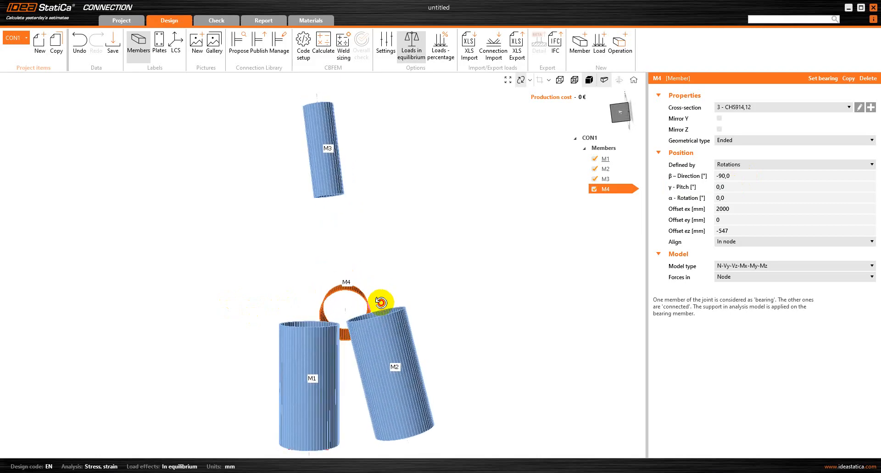
pyautogui.click(762, 209)
pyautogui.press('BackSpace')
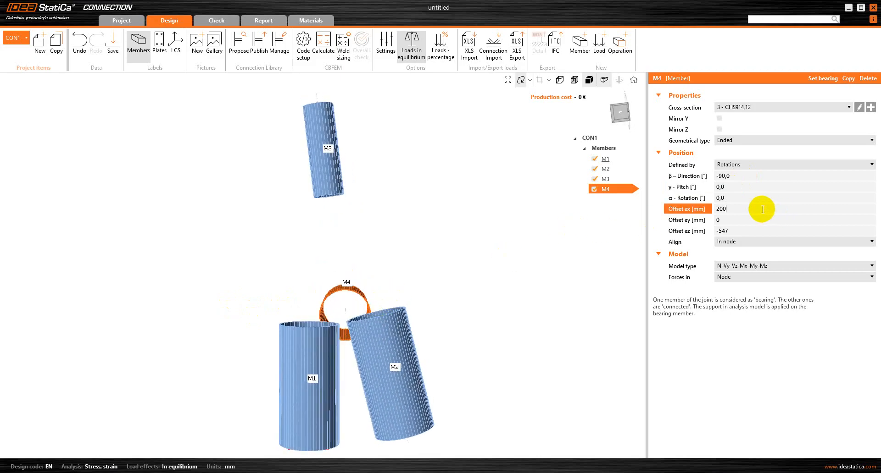
pyautogui.write('1000')
pyautogui.press('Return')
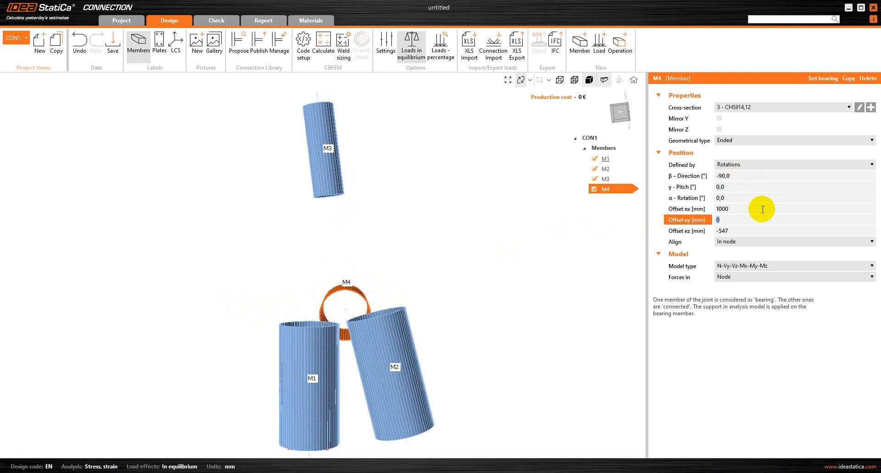
pyautogui.moveTo(546, 249); pyautogui.dragTo(468, 379)
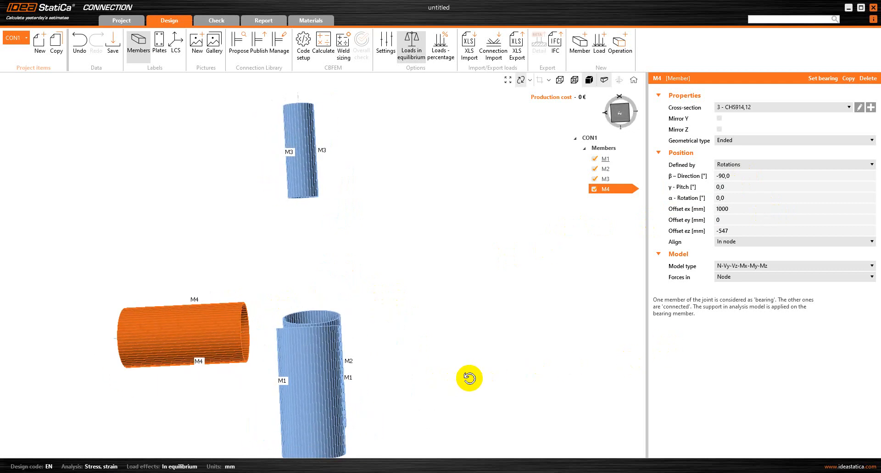
# Set M4's offsets ey to -613 mm and ez to -487 mm.
pyautogui.click(742, 223)
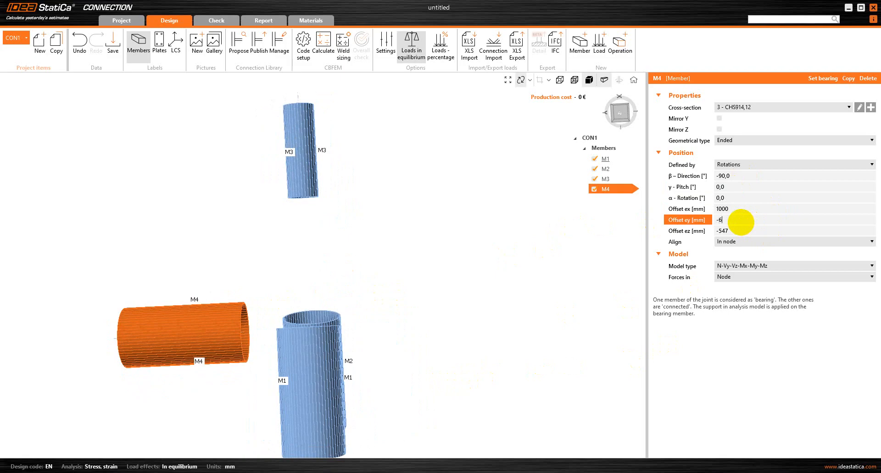
pyautogui.write('-613')
pyautogui.press('Tab')
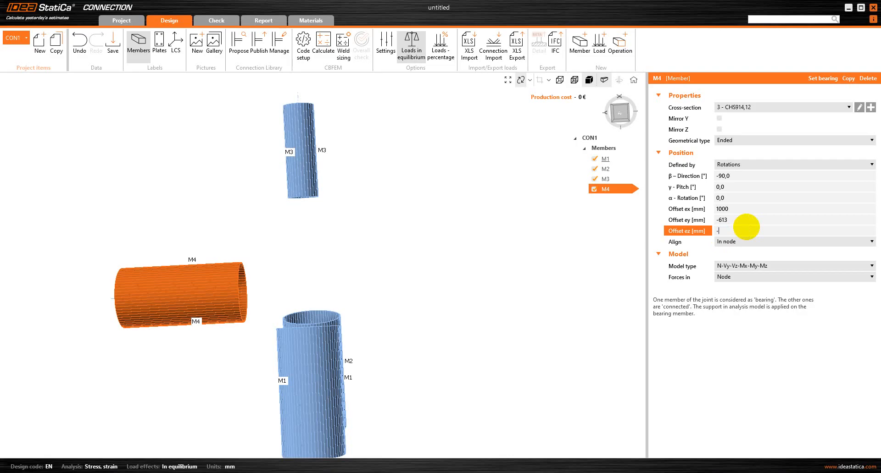
pyautogui.press('Tab')
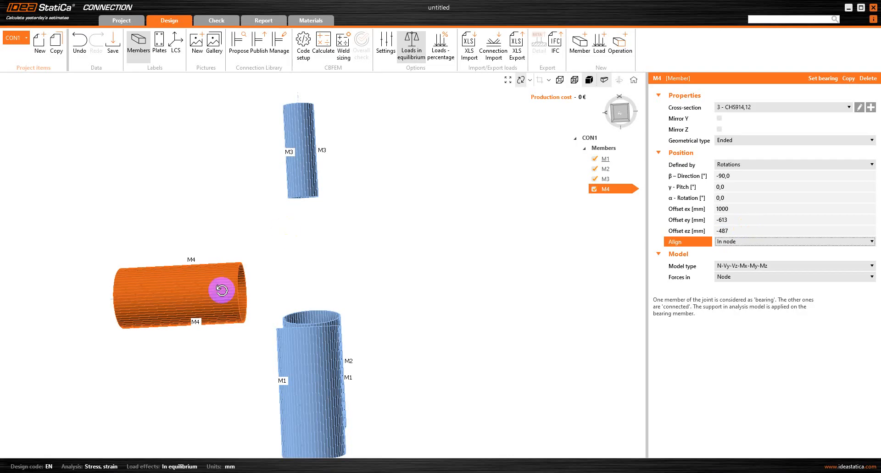
pyautogui.moveTo(379, 377); pyautogui.dragTo(390, 392)
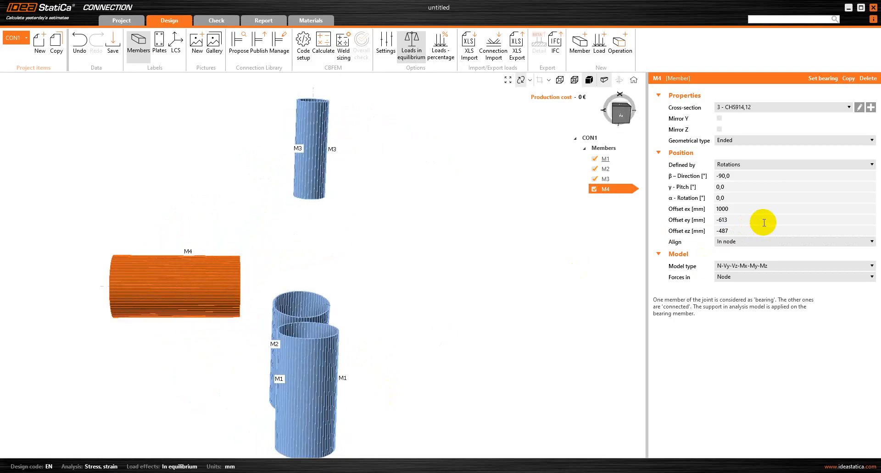
# Correct M4's offset ex to -1000 mm.
pyautogui.click(764, 206)
pyautogui.press('BackSpace')
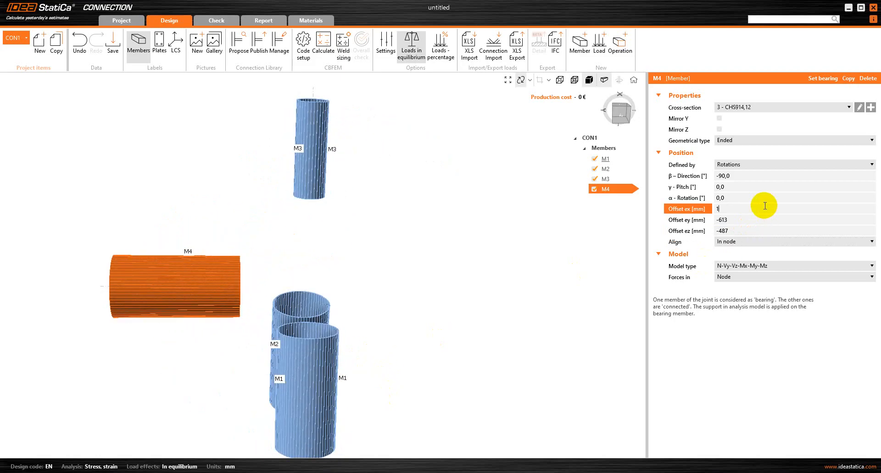
pyautogui.press('Return')
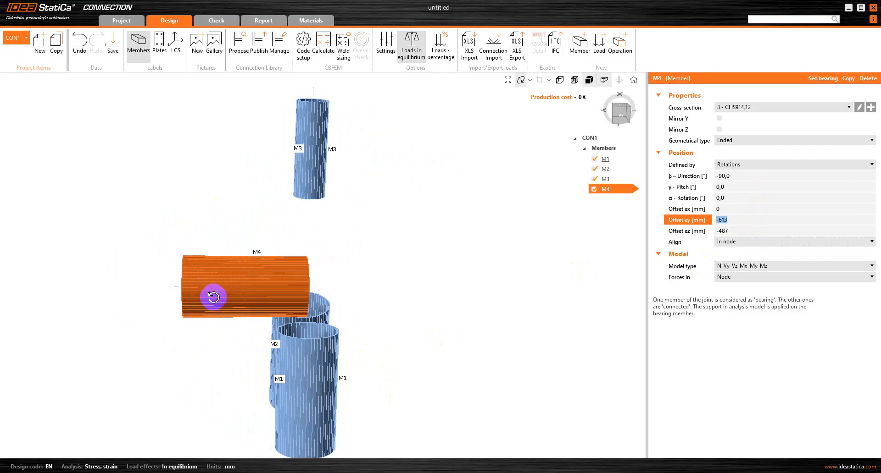
pyautogui.moveTo(210, 299); pyautogui.dragTo(227, 293)
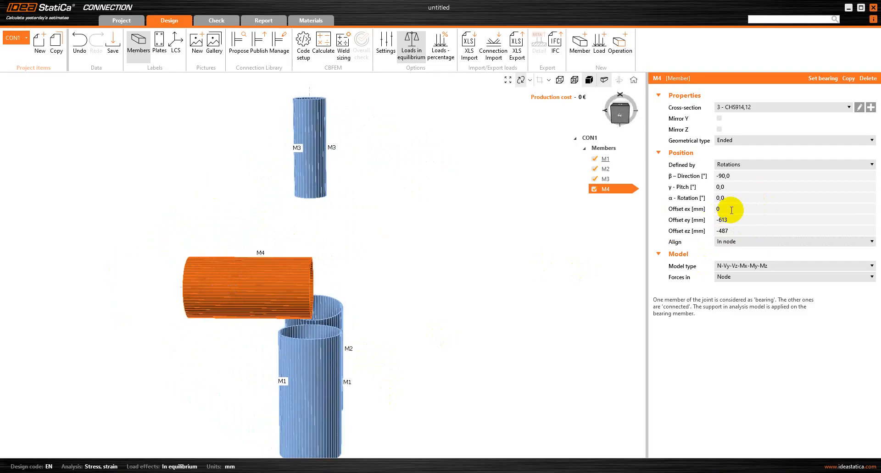
pyautogui.click(732, 210)
pyautogui.press('BackSpace')
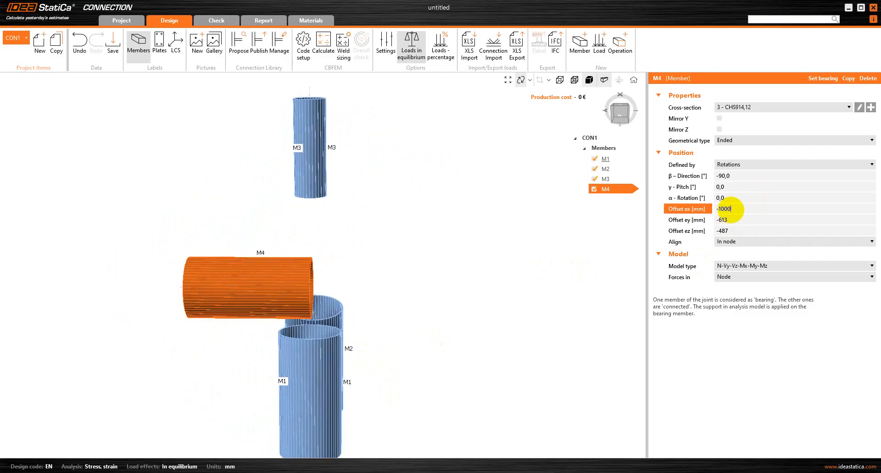
pyautogui.write('-1000')
pyautogui.press('Return')
pyautogui.moveTo(239, 328); pyautogui.dragTo(428, 304)
# Hide M4 from the 3D view by unticking it in the member tree.
pyautogui.moveTo(289, 353); pyautogui.dragTo(298, 312)
pyautogui.click(600, 193)
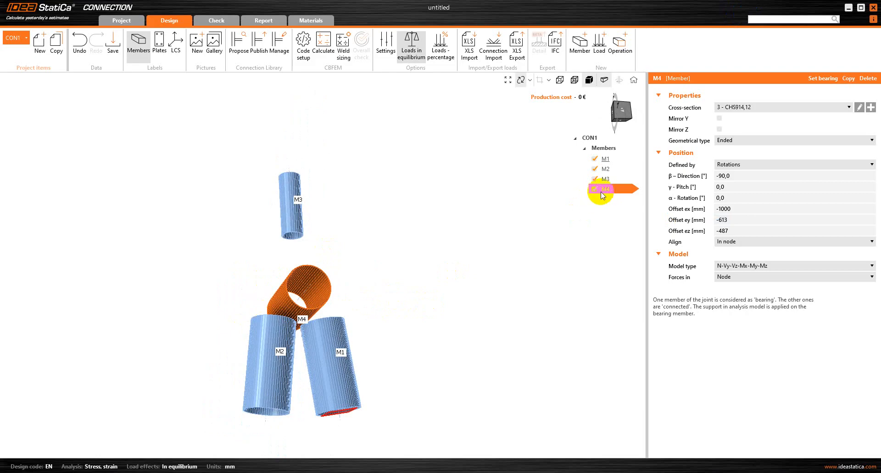
pyautogui.click(594, 190)
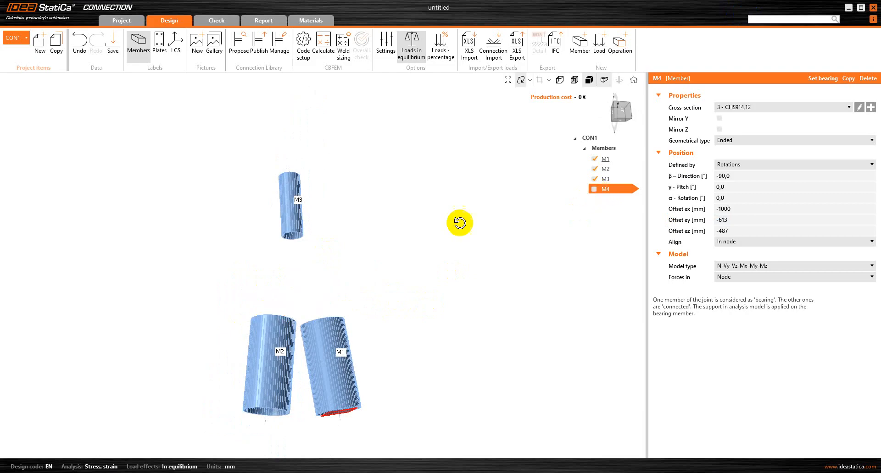
pyautogui.moveTo(458, 223); pyautogui.dragTo(277, 321)
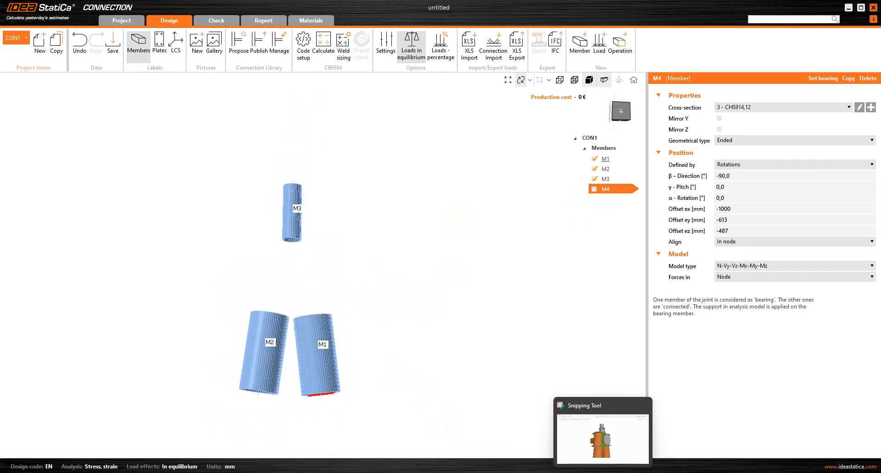
pyautogui.click(602, 472)
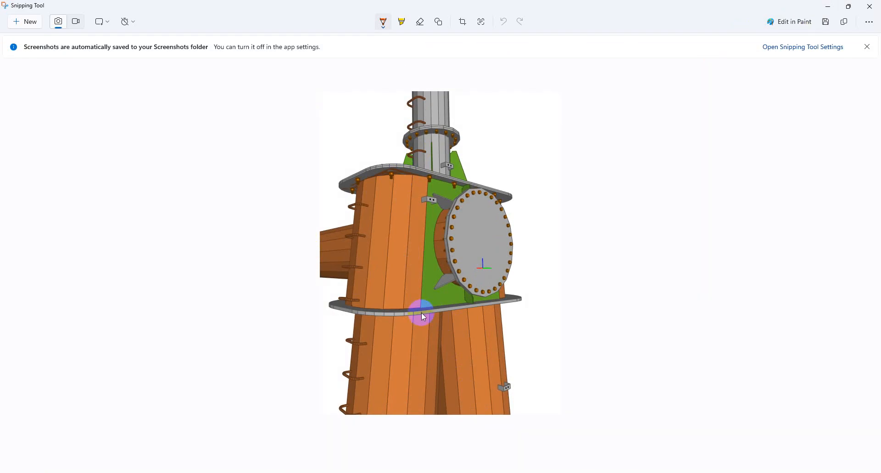
pyautogui.click(828, 6)
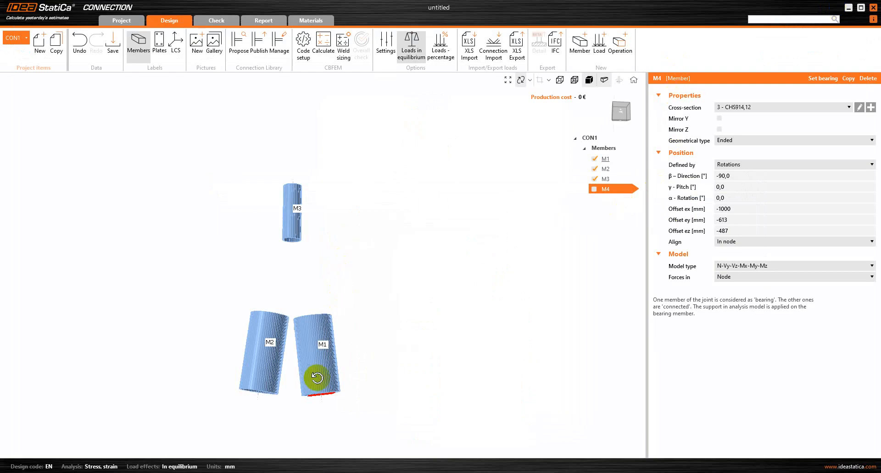
# Add stiffening plate SP1 with a 30 mm thickness.
pyautogui.moveTo(315, 378); pyautogui.dragTo(291, 344)
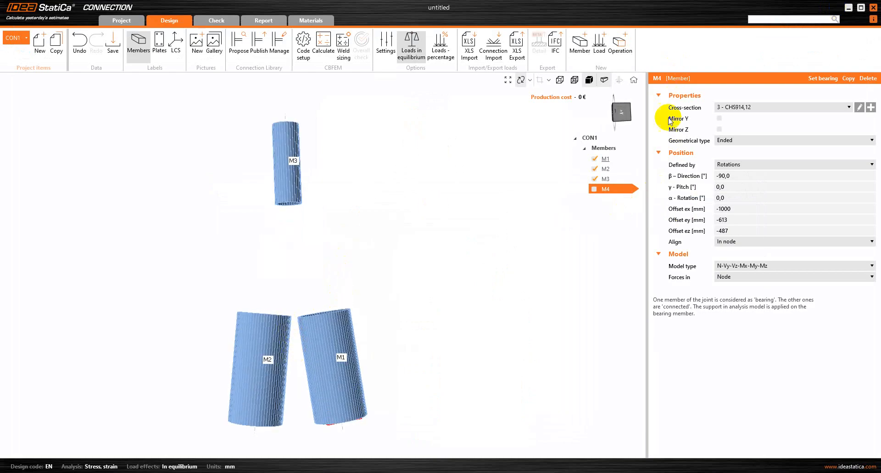
pyautogui.click(616, 45)
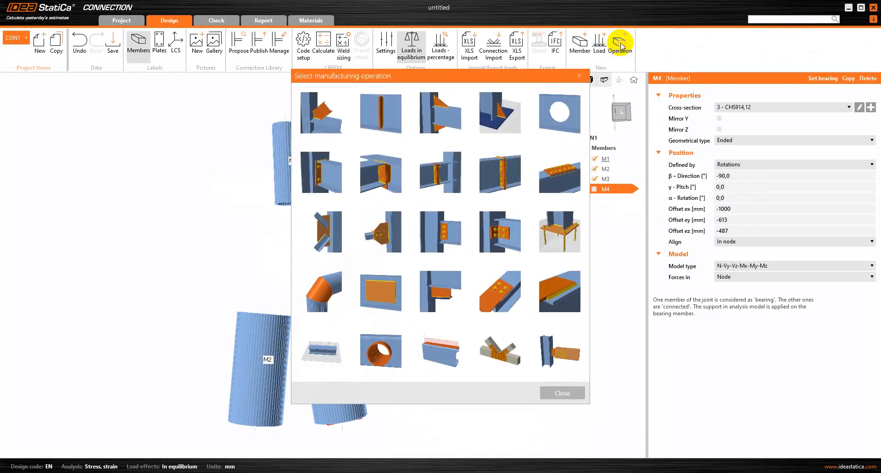
pyautogui.click(388, 293)
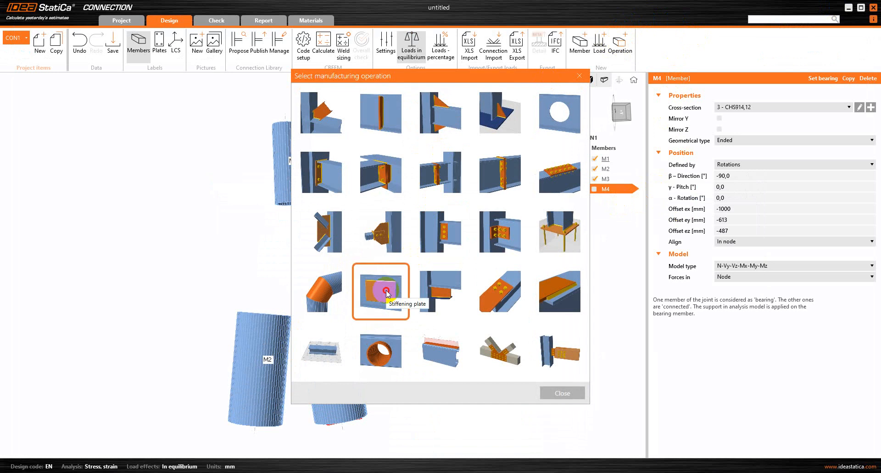
pyautogui.doubleClick(388, 293)
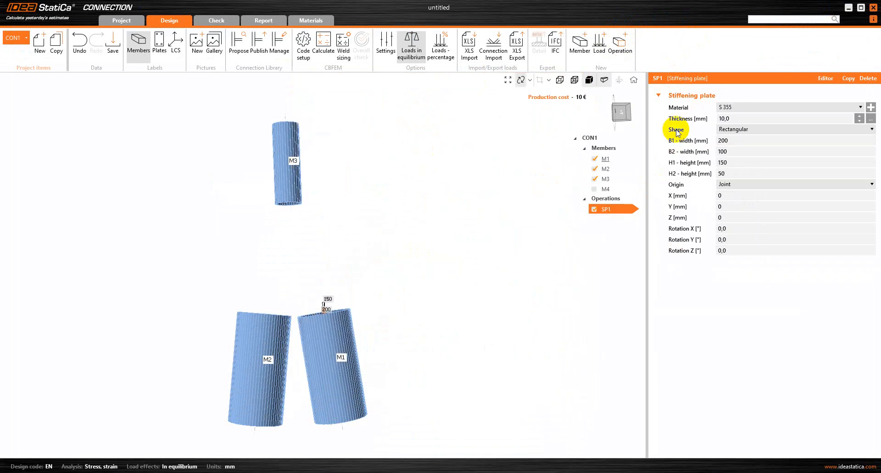
pyautogui.click(739, 118)
pyautogui.click(704, 117)
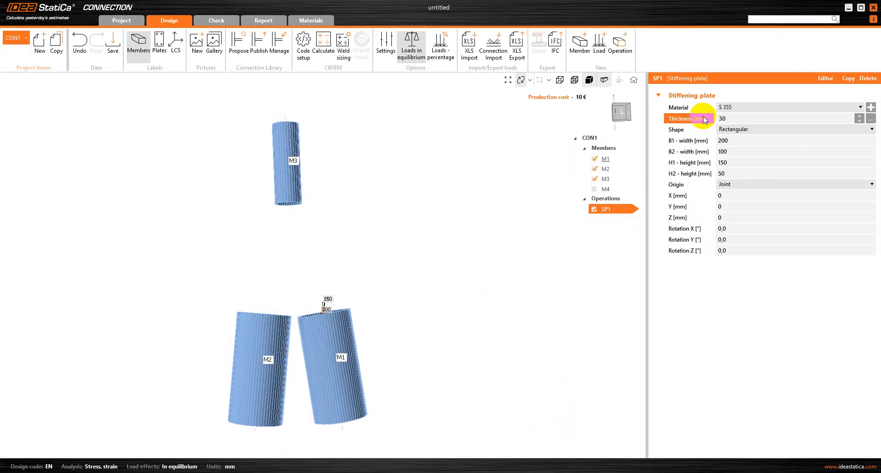
pyautogui.click(756, 140)
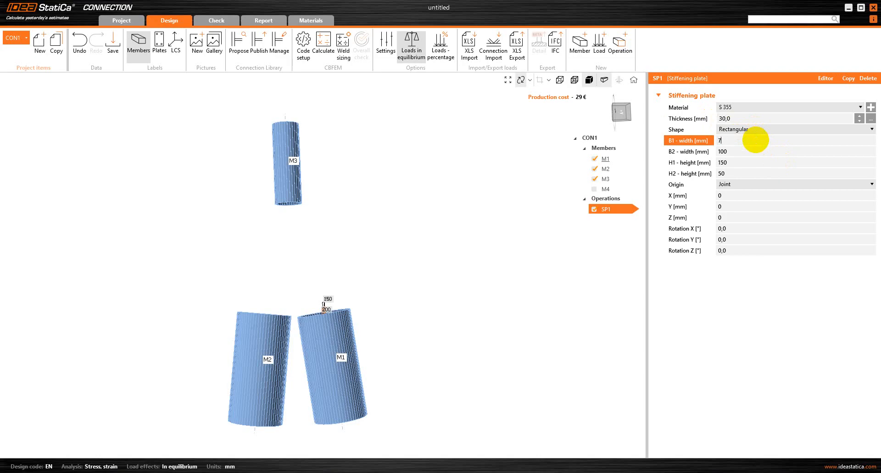
# Size SP1 to B1 700, B2 1700, H1 and H2 600 mm, rotated 90° about Y.
pyautogui.click(736, 149)
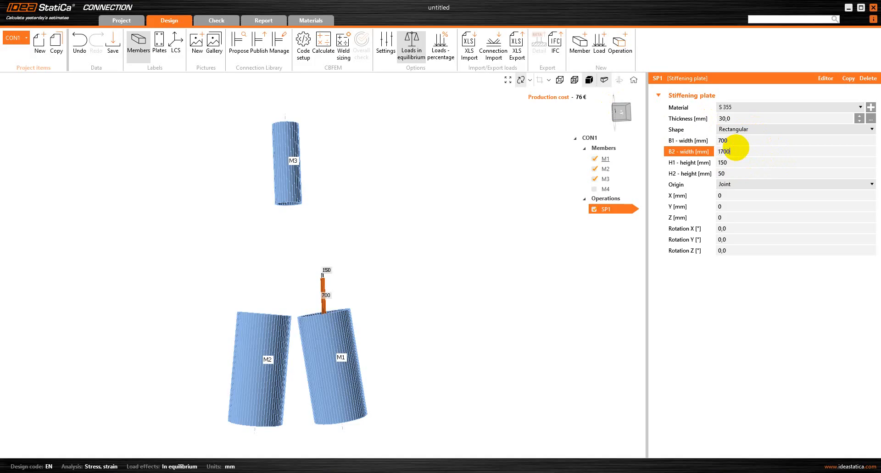
pyautogui.click(738, 160)
pyautogui.press('BackSpace')
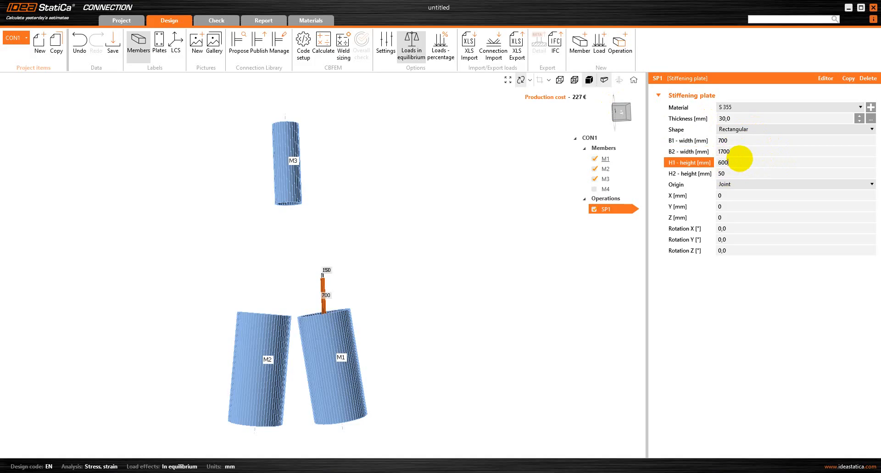
pyautogui.click(734, 174)
pyautogui.press('BackSpace')
pyautogui.press('BackSpace')
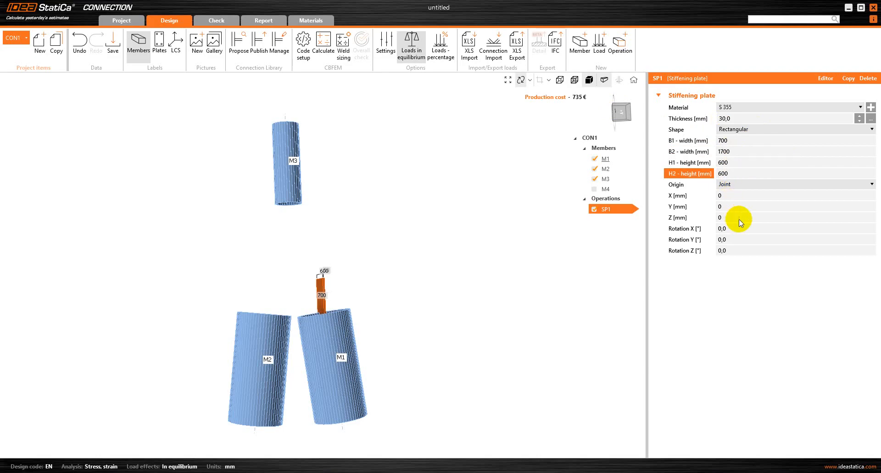
pyautogui.click(750, 241)
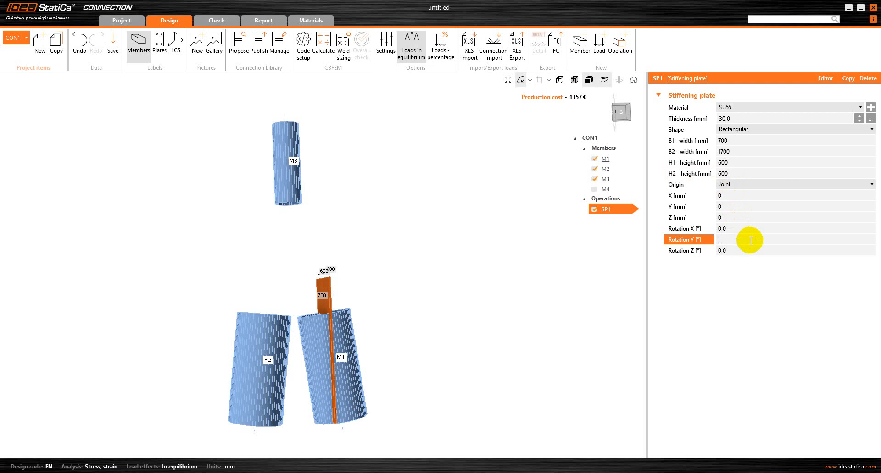
pyautogui.press('Tab')
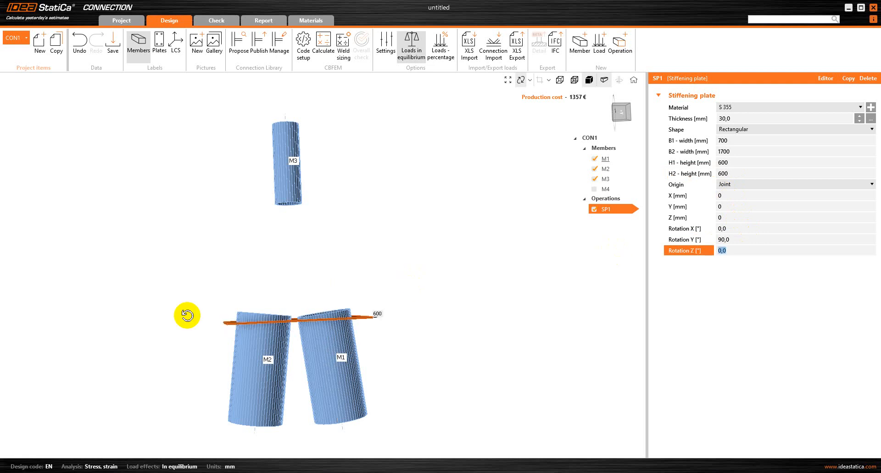
pyautogui.moveTo(302, 325); pyautogui.dragTo(291, 353)
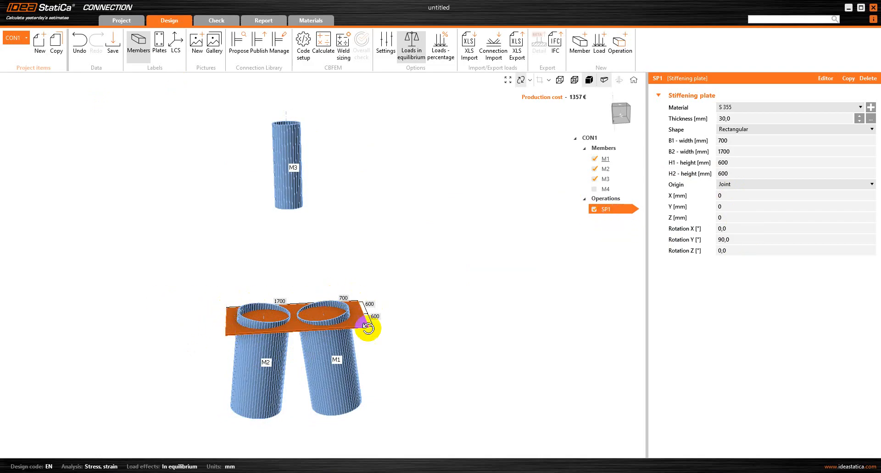
# Add a Rounding operation to plate SP1 covering all corners with a 210 mm radius.
pyautogui.click(825, 79)
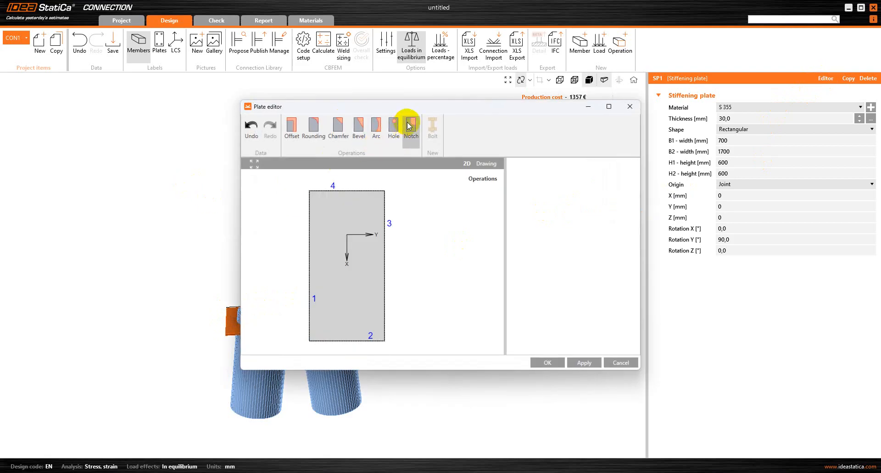
pyautogui.click(323, 128)
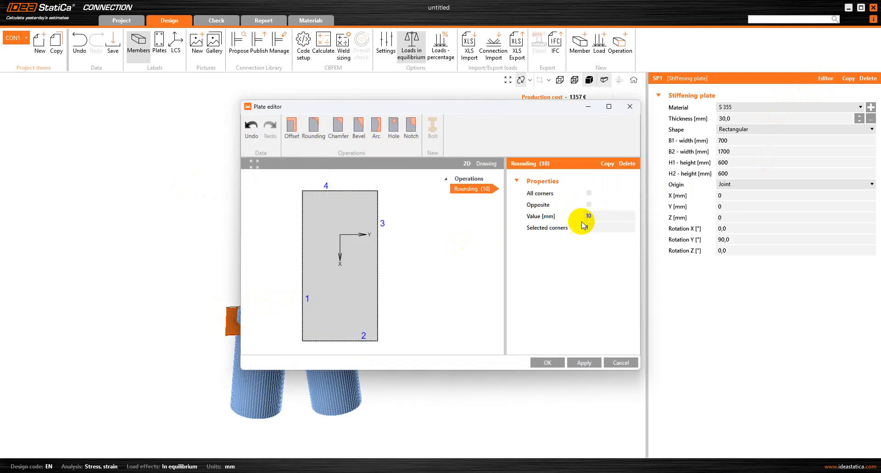
pyautogui.click(588, 194)
pyautogui.click(595, 217)
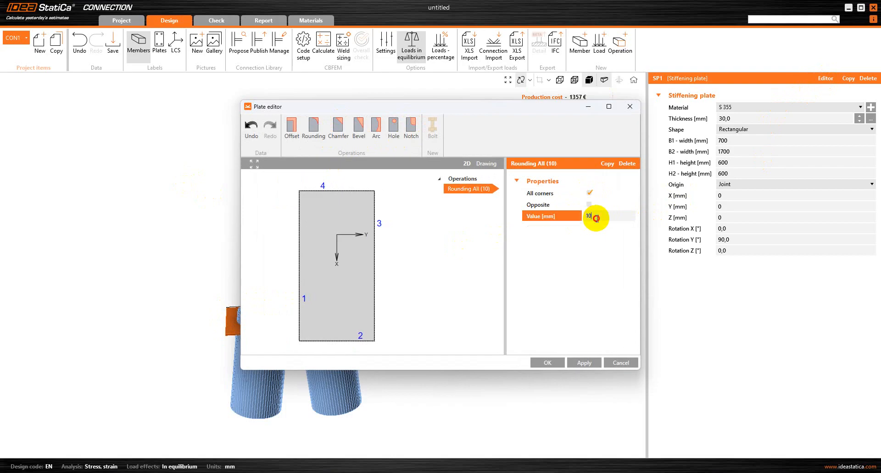
pyautogui.moveTo(595, 218); pyautogui.dragTo(580, 215)
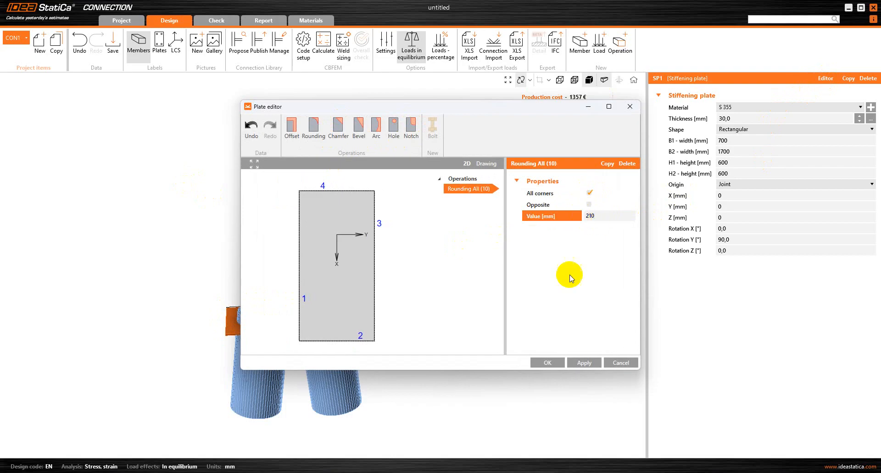
pyautogui.click(584, 363)
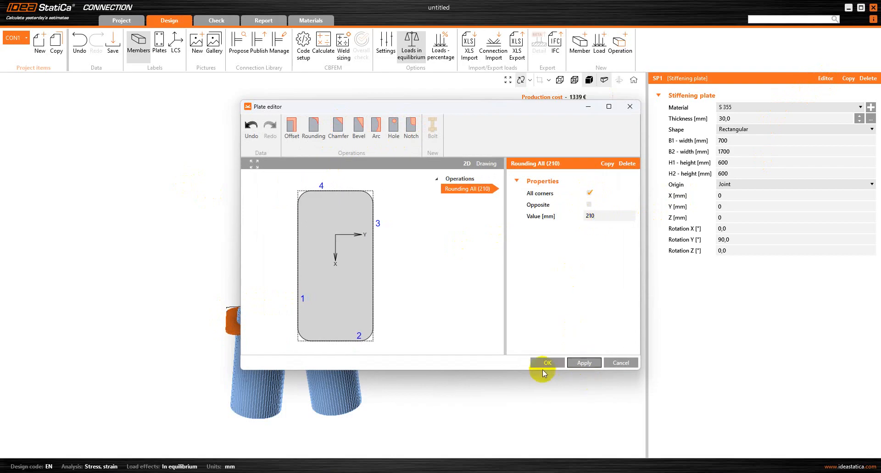
pyautogui.click(546, 362)
pyautogui.moveTo(250, 322); pyautogui.dragTo(257, 378)
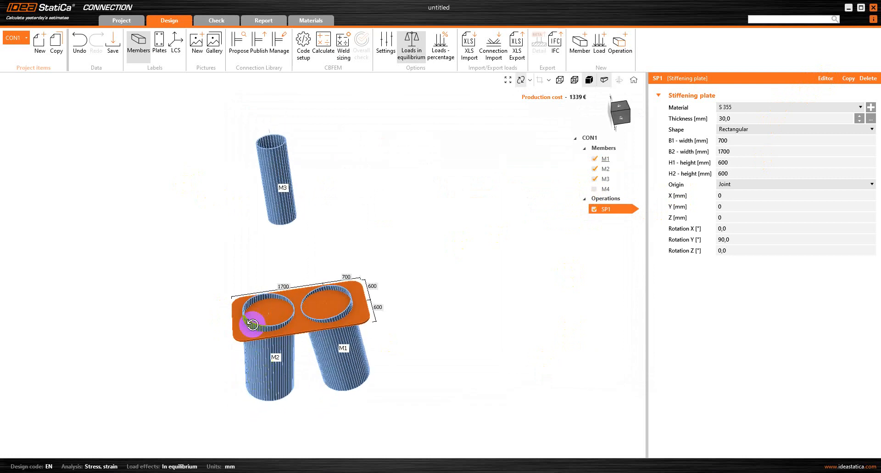
pyautogui.moveTo(304, 360); pyautogui.dragTo(282, 330)
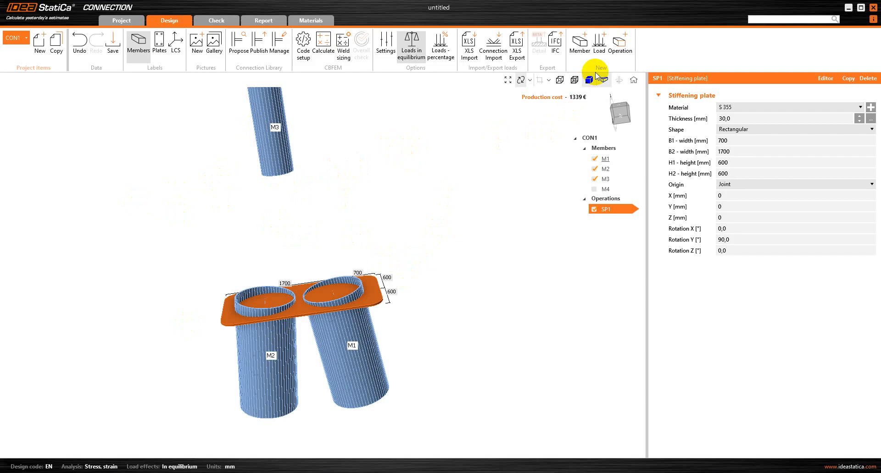
pyautogui.click(283, 292)
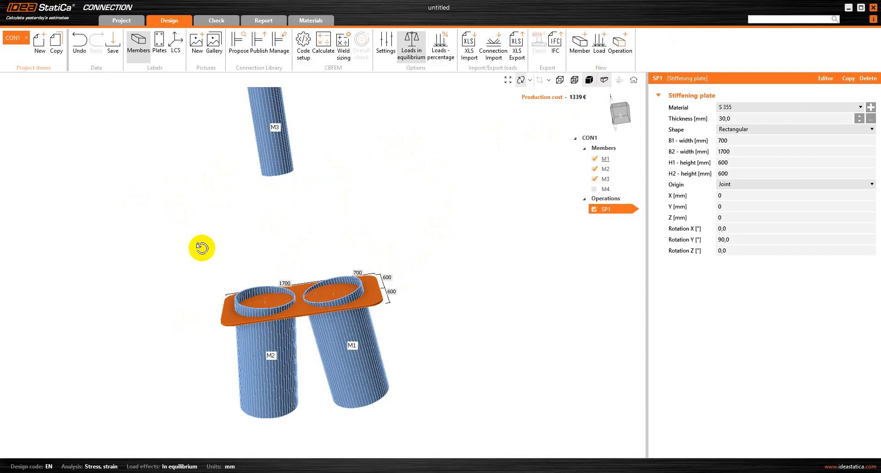
pyautogui.click(619, 212)
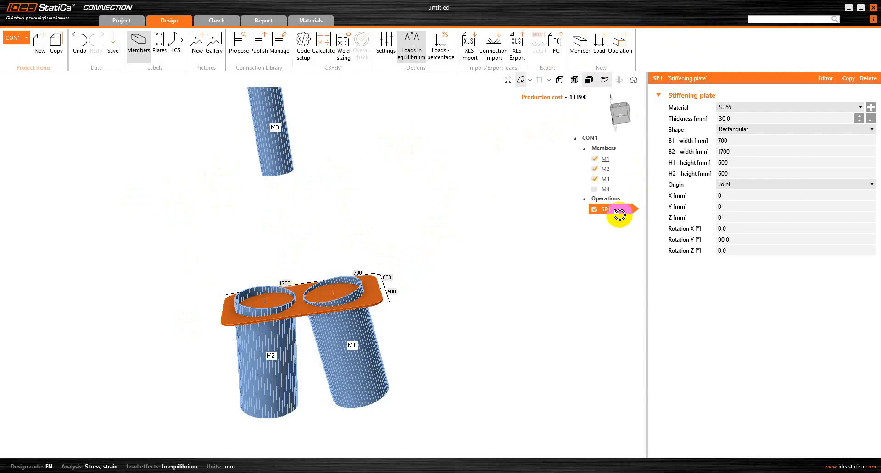
pyautogui.rightClick(619, 212)
# Copy SP1 as new plate SP2 and make it 15 mm thick, B1 600 and B2 1600.
pyautogui.click(627, 226)
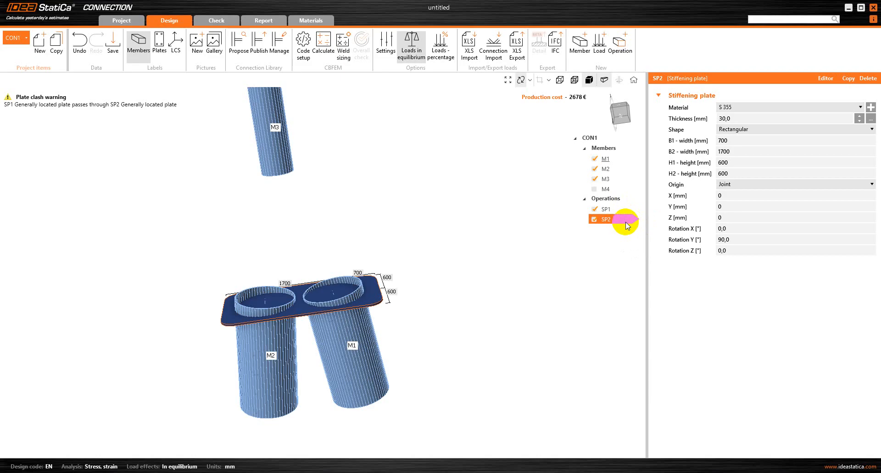
pyautogui.click(756, 118)
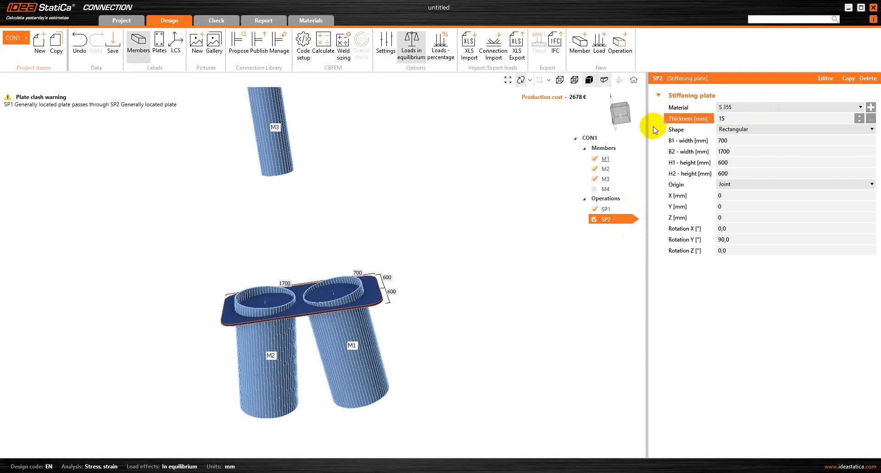
pyautogui.click(743, 140)
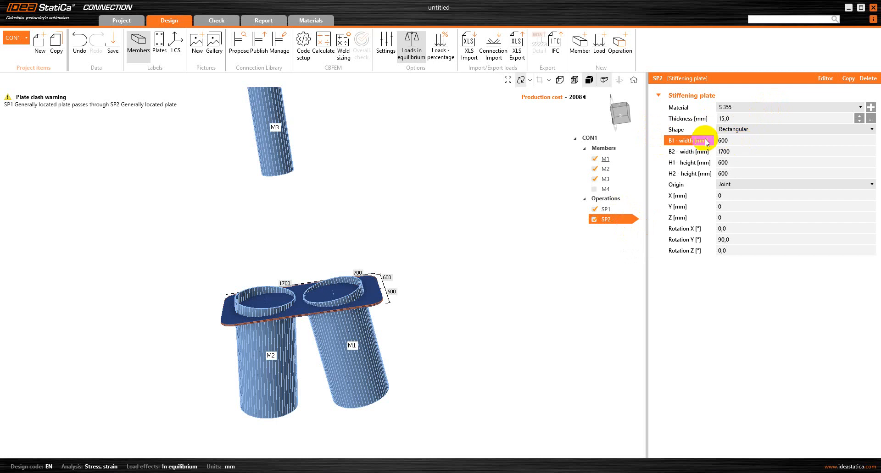
pyautogui.write('600')
pyautogui.click(727, 152)
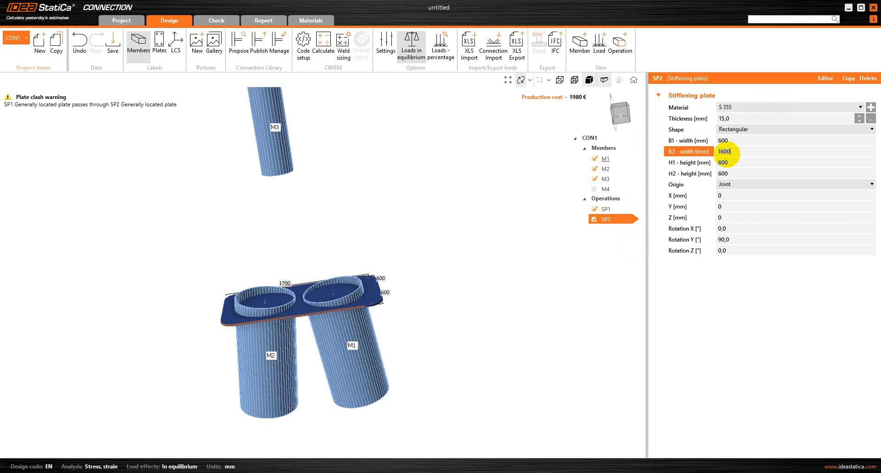
pyautogui.click(747, 198)
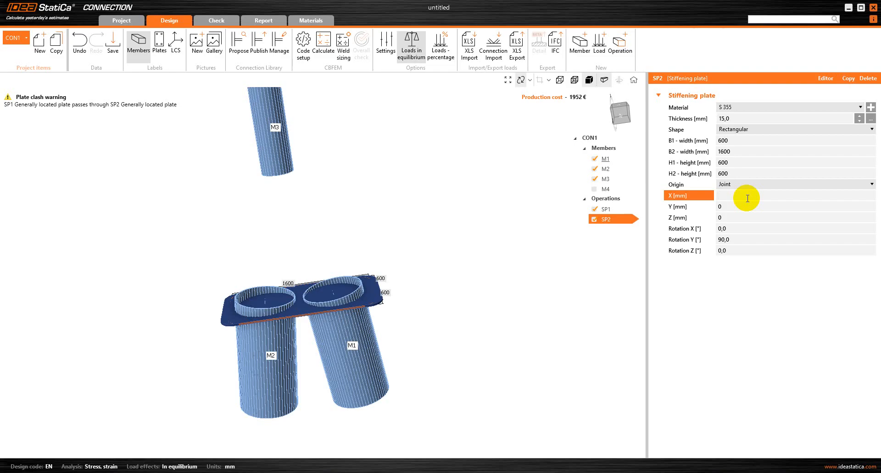
# Move SP2 to an X offset of -1225 mm.
pyautogui.press('Tab')
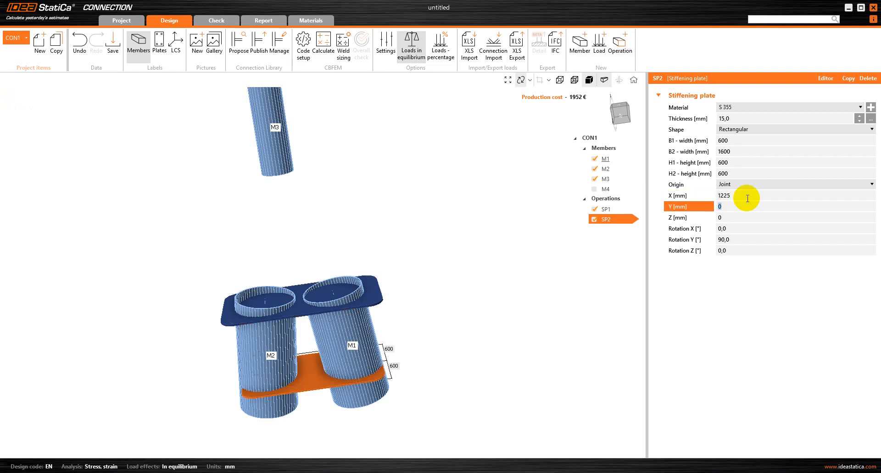
pyautogui.click(727, 200)
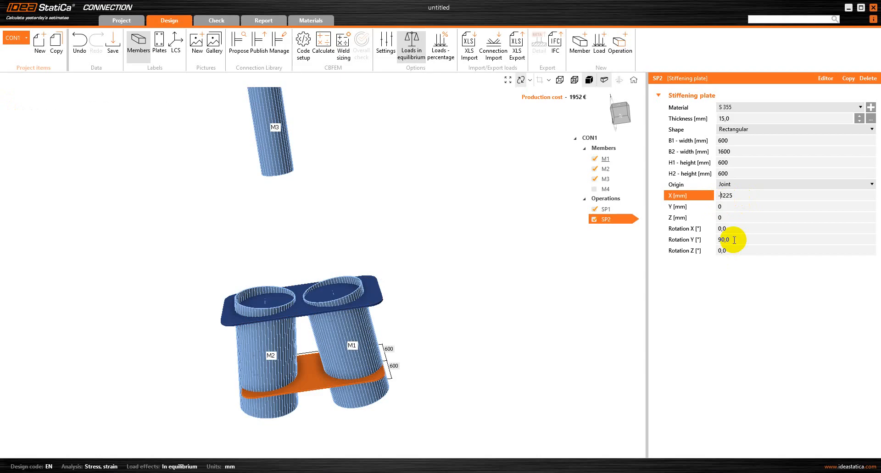
pyautogui.click(741, 272)
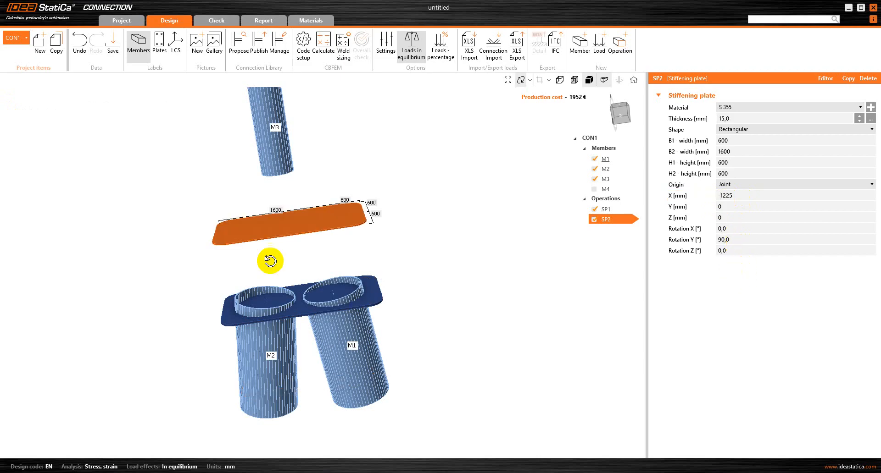
pyautogui.moveTo(340, 215); pyautogui.dragTo(338, 171)
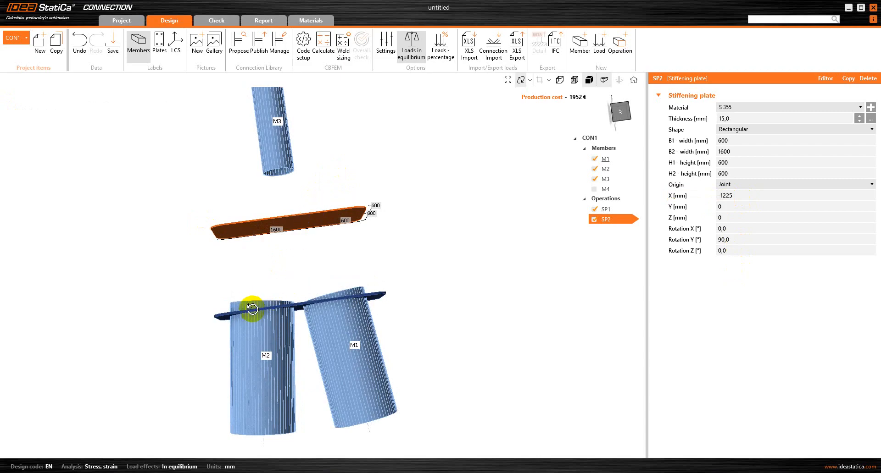
pyautogui.click(264, 224)
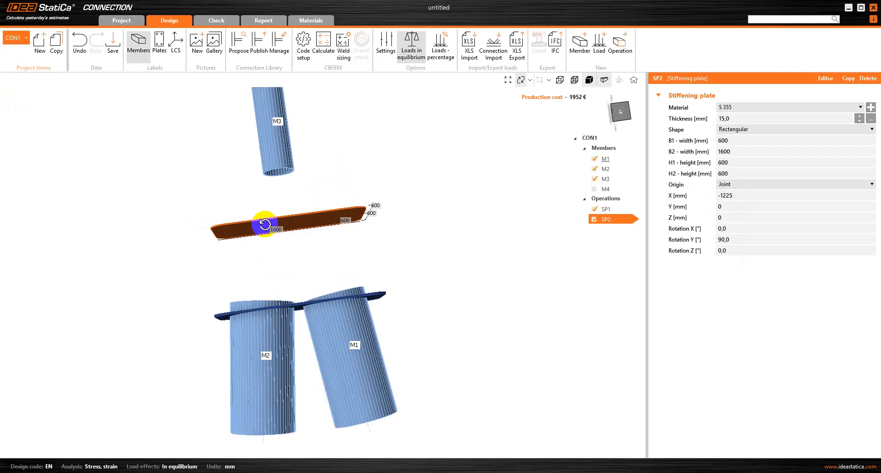
pyautogui.scroll(-3, 297, 199)
pyautogui.scroll(3, 289, 165)
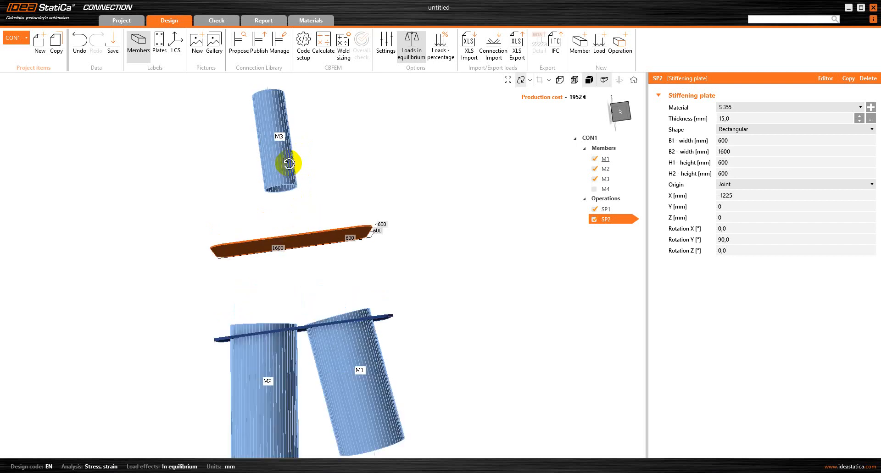
# Change member M3's ex offset from 2000 to 1225 mm so it stands on SP2.
pyautogui.click(608, 180)
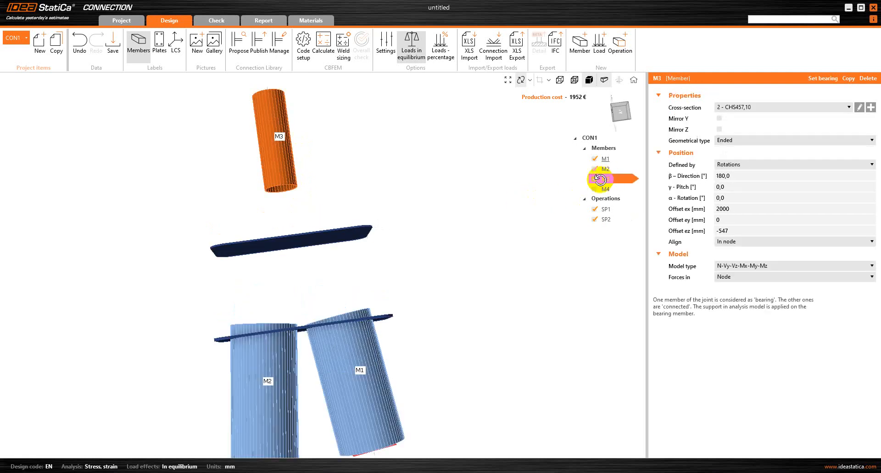
pyautogui.click(744, 212)
pyautogui.press('BackSpace')
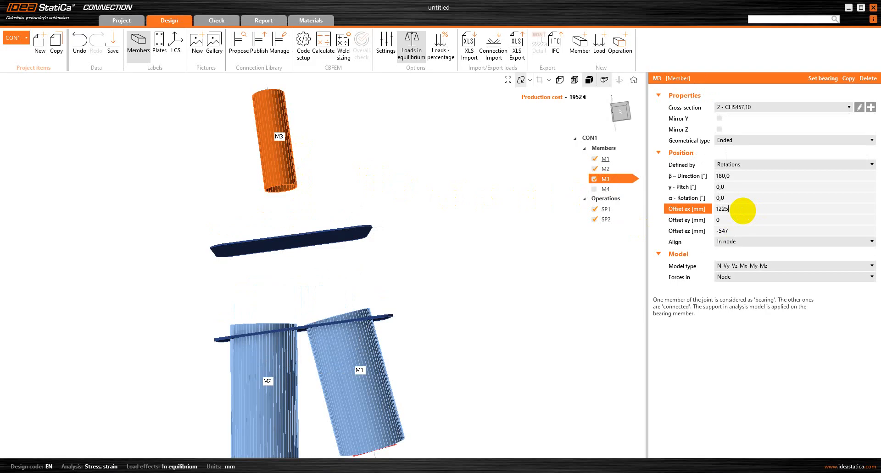
pyautogui.press('Return')
pyautogui.moveTo(284, 268); pyautogui.dragTo(299, 297)
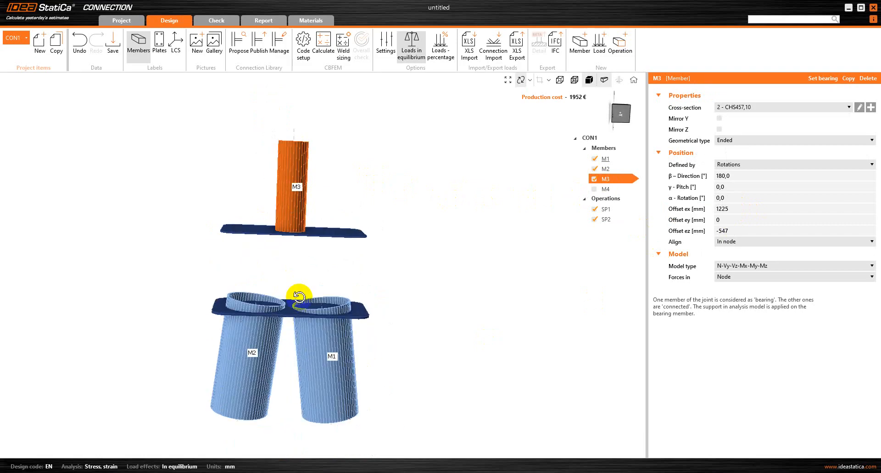
pyautogui.click(613, 219)
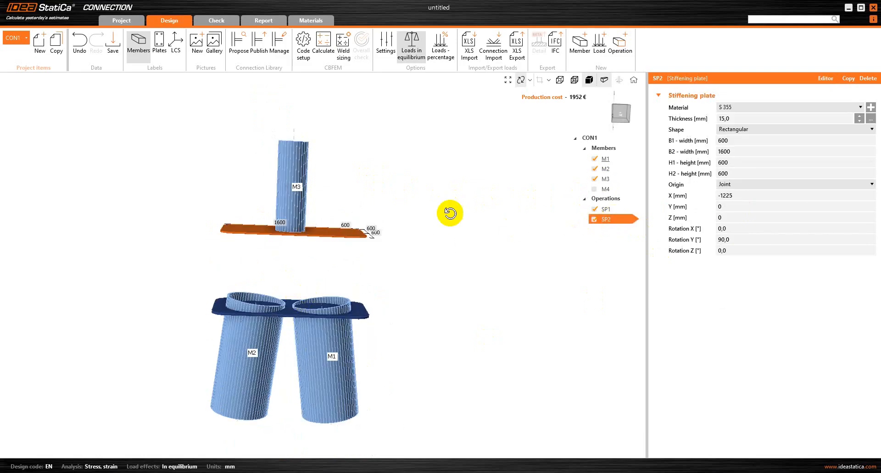
pyautogui.moveTo(304, 274); pyautogui.dragTo(301, 256)
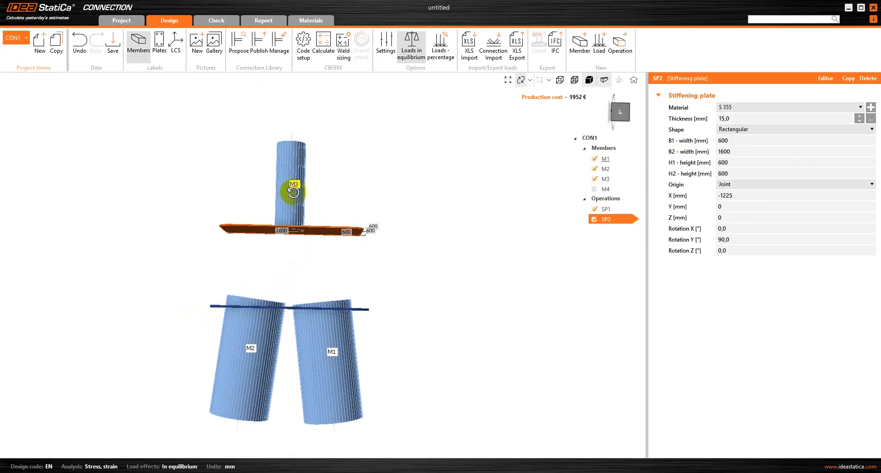
# Add a cut-of-member operation CUT1 that trims M1 by plate SP1.
pyautogui.click(620, 49)
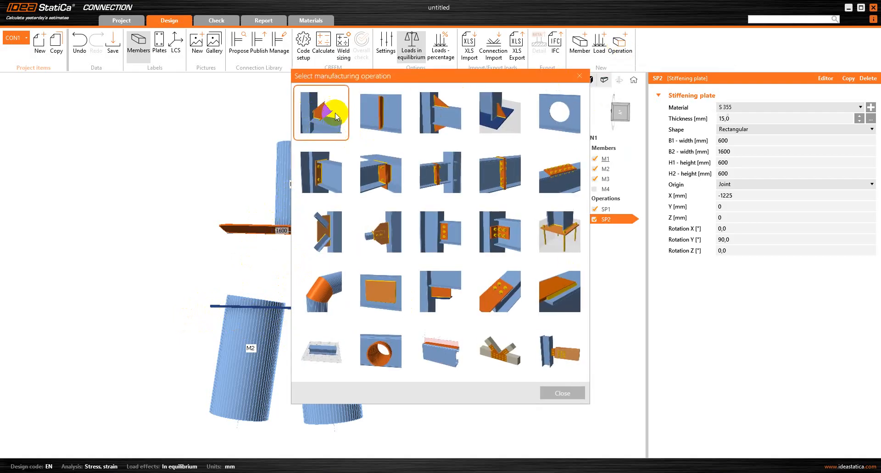
pyautogui.click(330, 114)
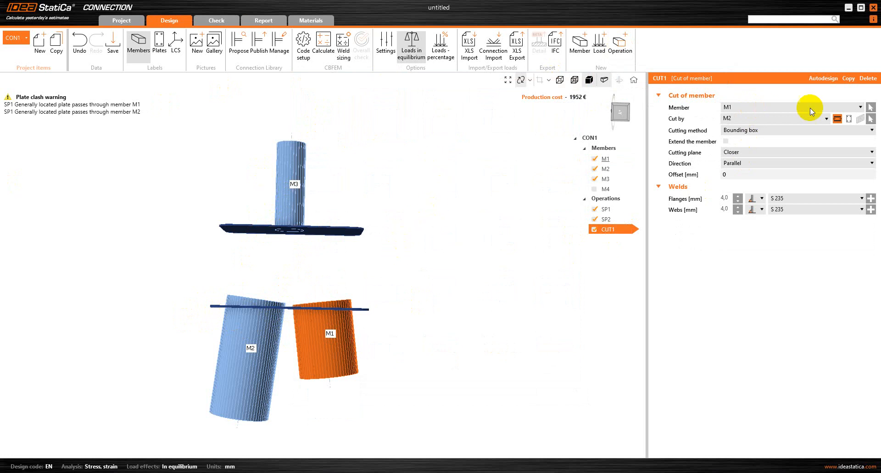
pyautogui.click(849, 119)
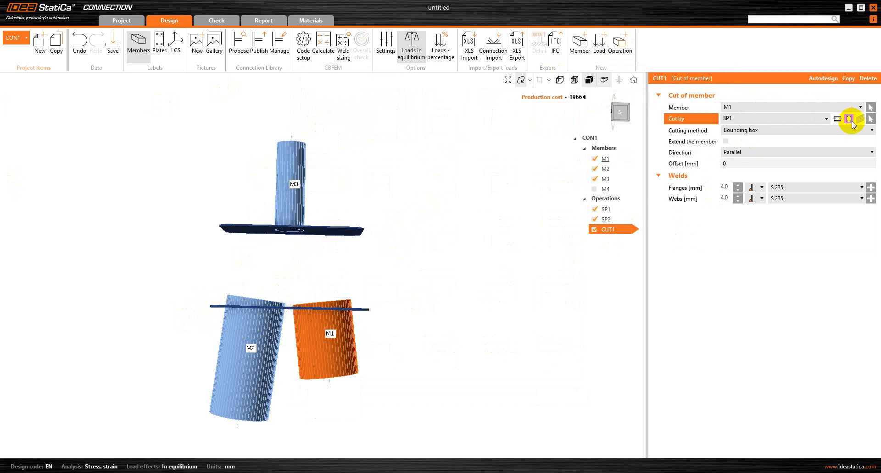
pyautogui.click(808, 118)
pyautogui.click(786, 129)
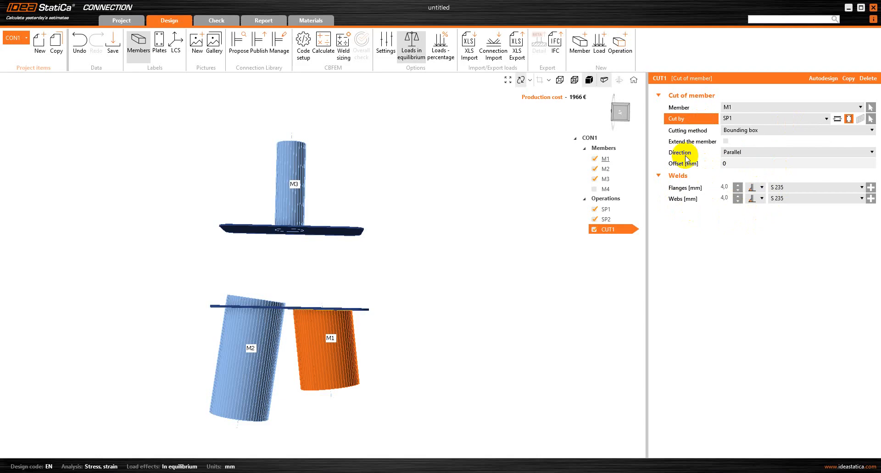
pyautogui.click(610, 231)
pyautogui.scroll(5, 338, 317)
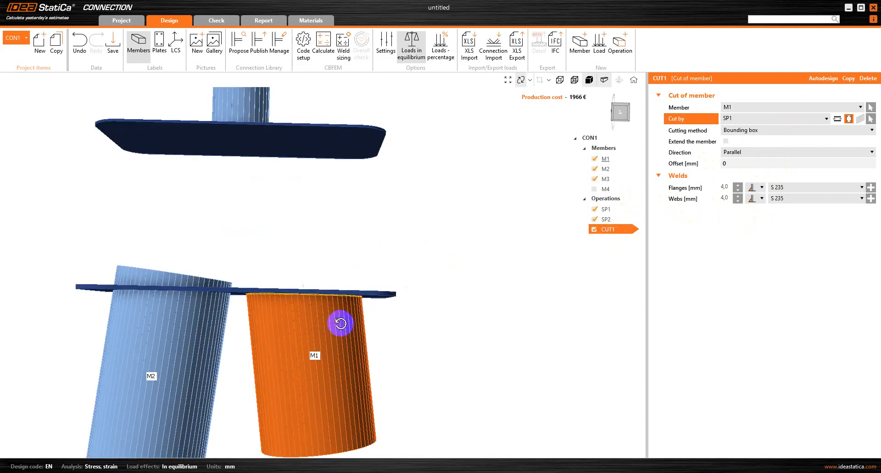
pyautogui.scroll(-3, 357, 273)
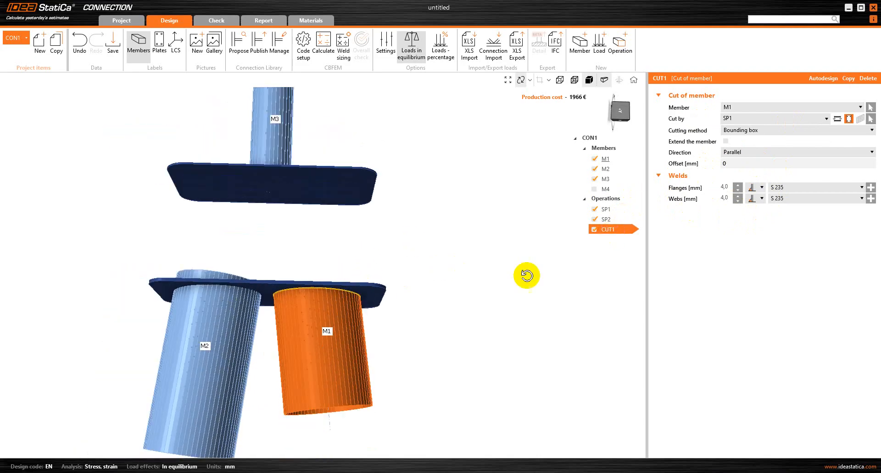
# Copy CUT1 as CUT2 and switch its cut member to M2.
pyautogui.rightClick(628, 230)
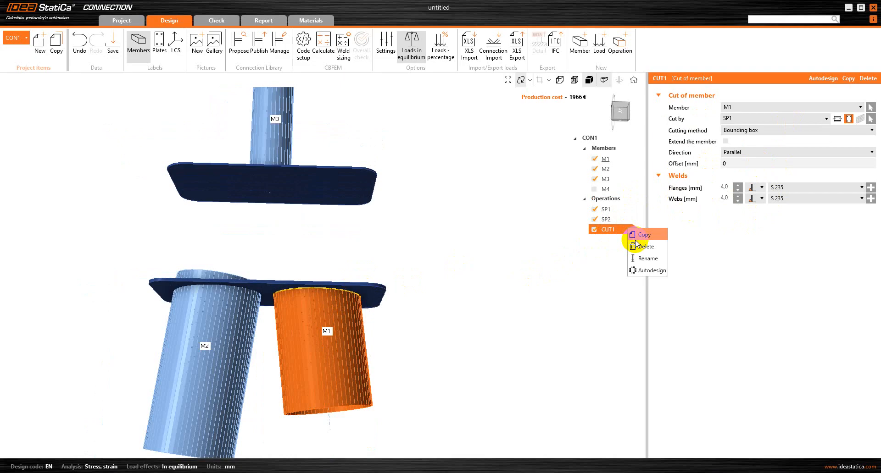
pyautogui.click(643, 235)
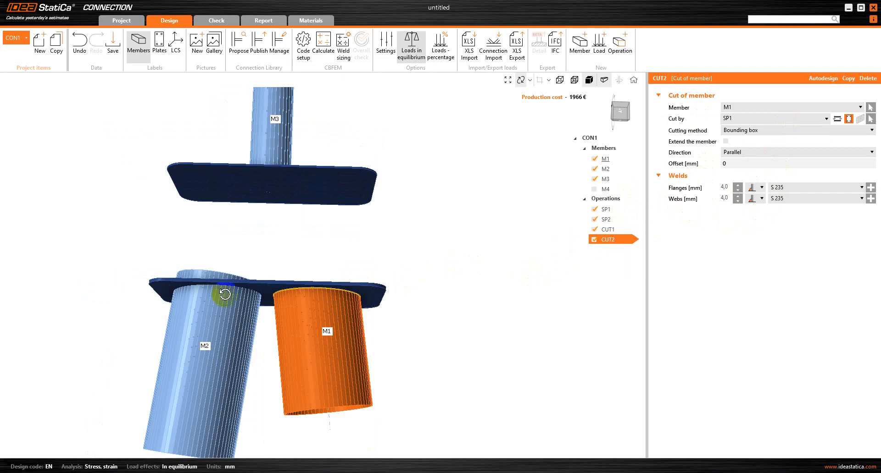
pyautogui.click(758, 107)
pyautogui.click(750, 122)
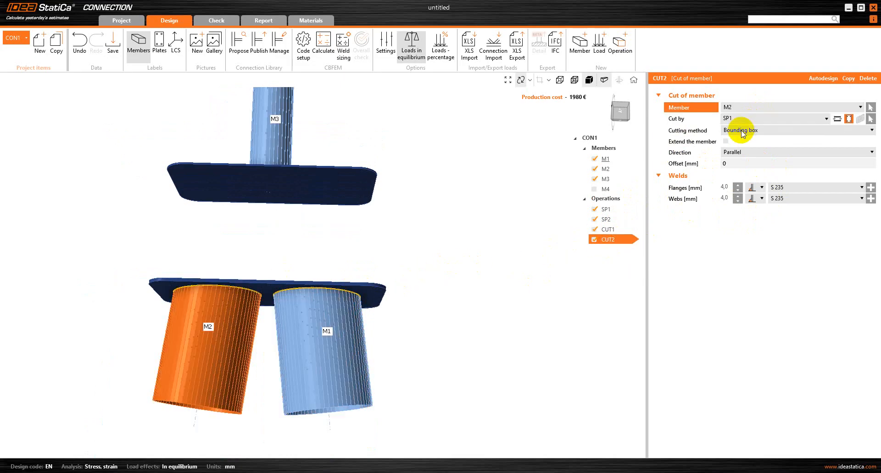
pyautogui.moveTo(236, 294); pyautogui.dragTo(265, 240)
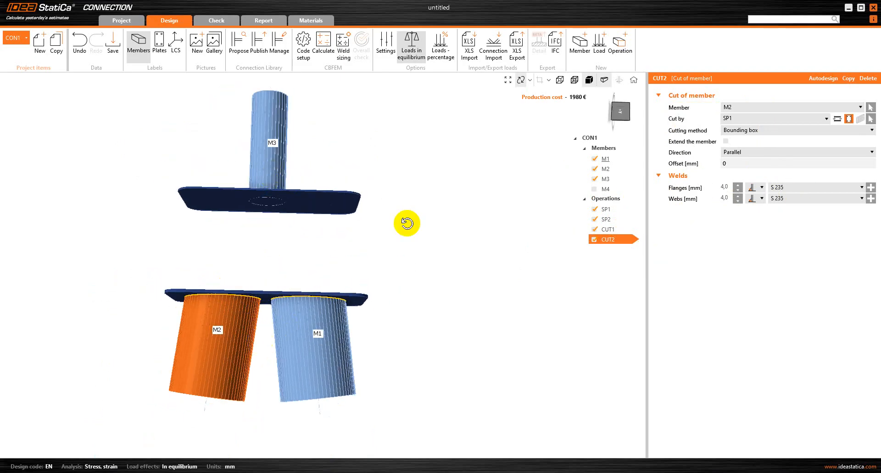
# Copy CUT2 as CUT3, cutting member M3 by plate SP2 instead.
pyautogui.rightClick(622, 241)
pyautogui.click(636, 248)
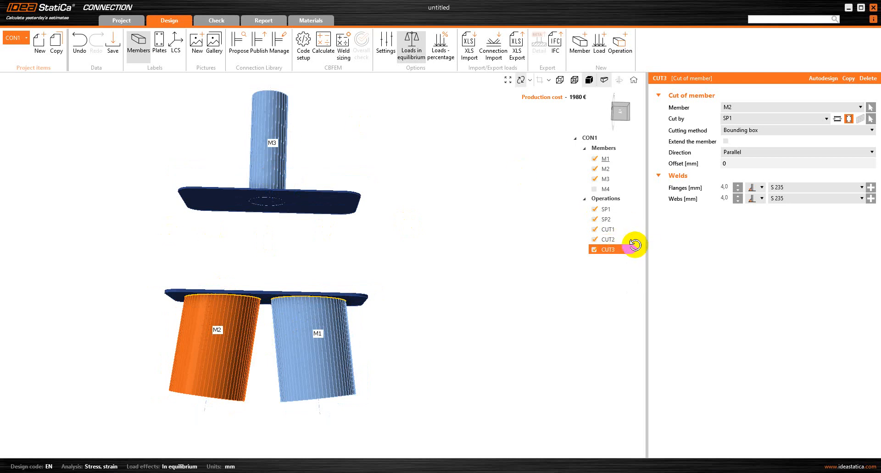
pyautogui.click(760, 108)
pyautogui.click(750, 133)
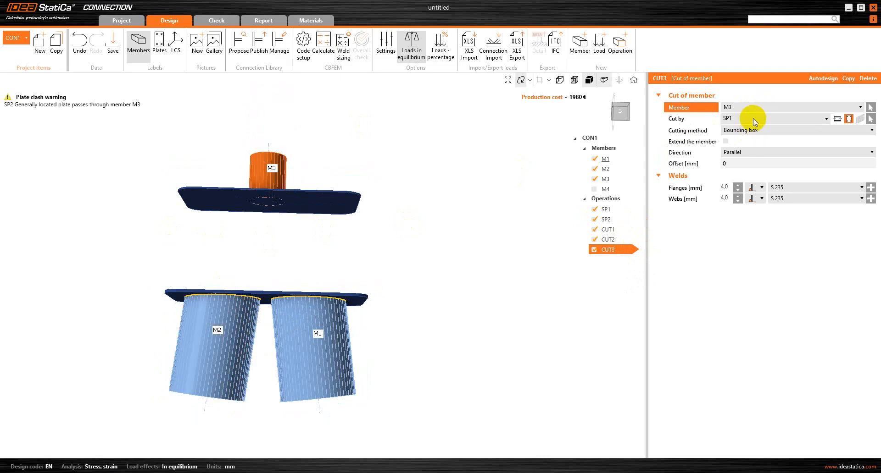
pyautogui.click(753, 118)
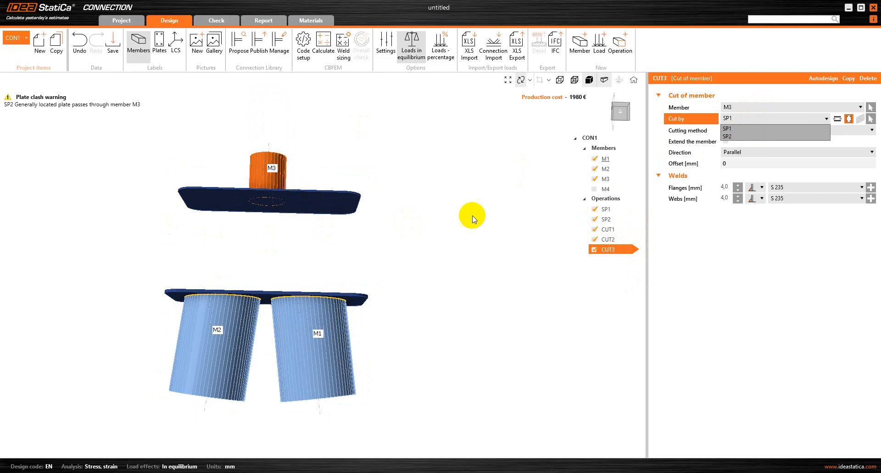
pyautogui.click(750, 136)
pyautogui.moveTo(276, 224); pyautogui.dragTo(234, 172)
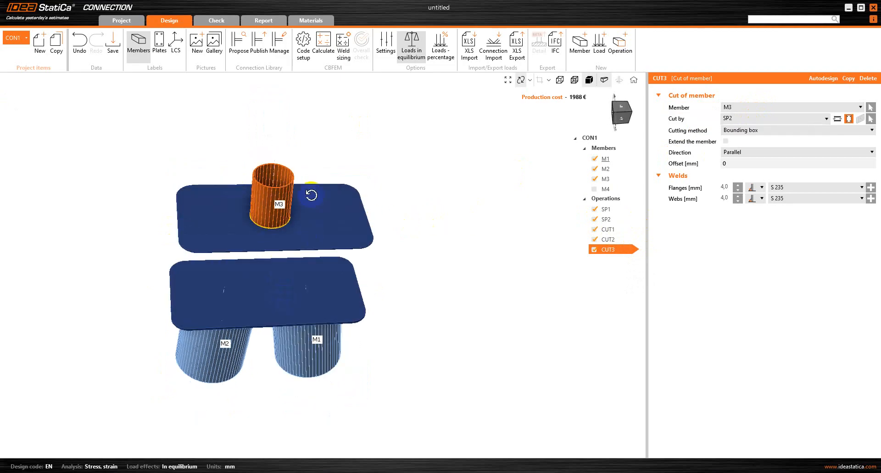
pyautogui.moveTo(311, 195); pyautogui.dragTo(254, 226)
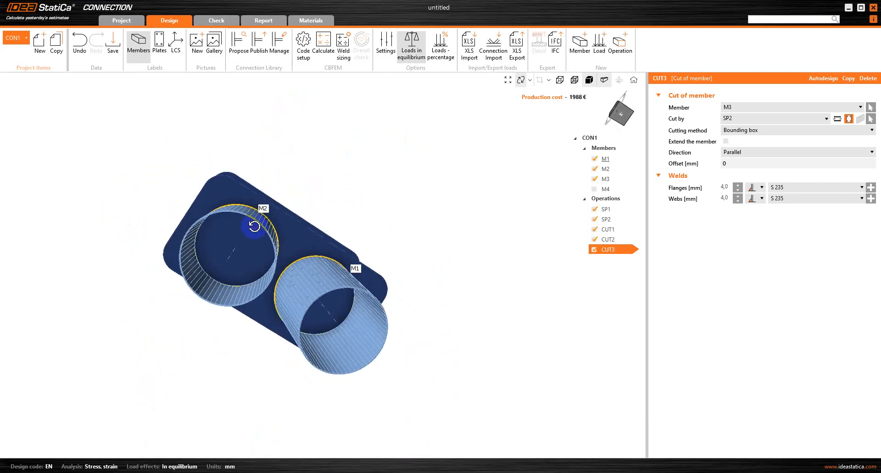
# Set CUT3's flange weld to a double fillet weld.
pyautogui.click(761, 188)
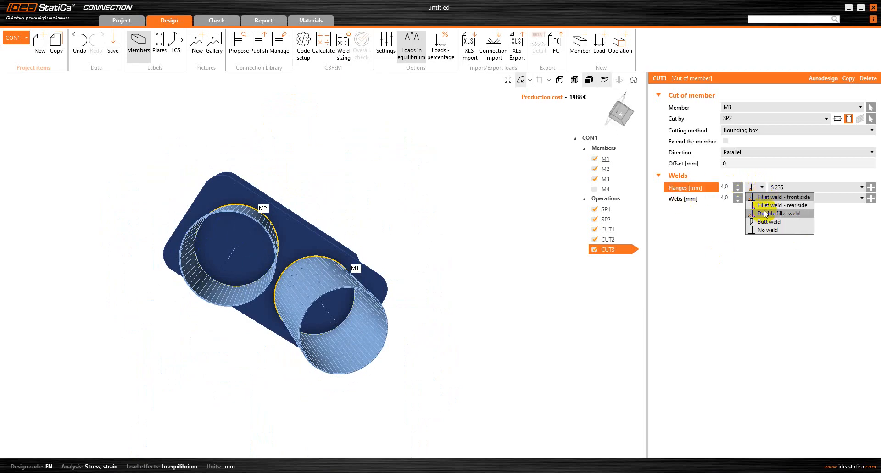
pyautogui.click(764, 214)
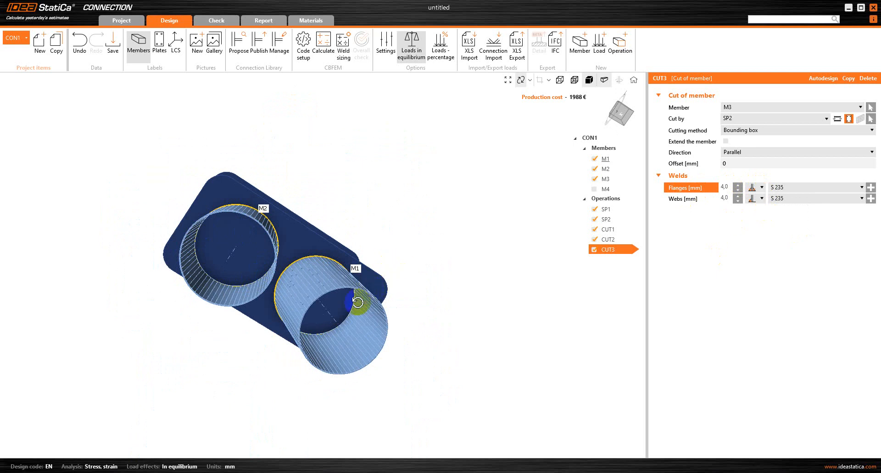
pyautogui.moveTo(338, 277); pyautogui.dragTo(517, 210)
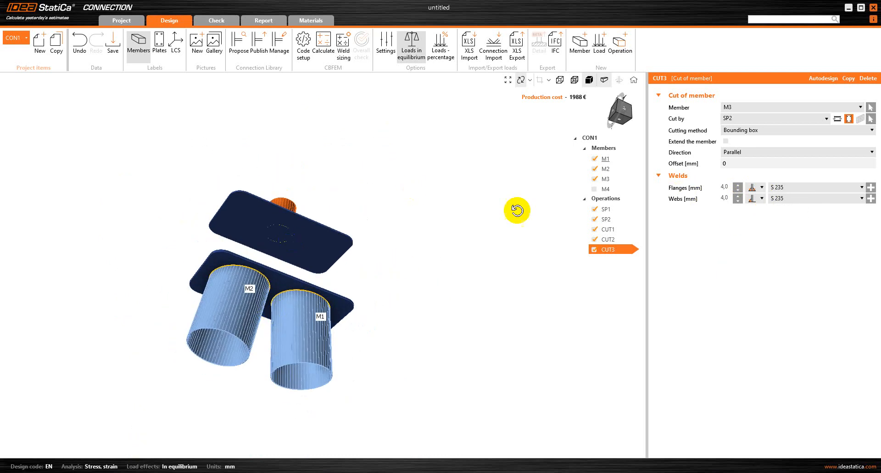
pyautogui.moveTo(361, 238); pyautogui.dragTo(253, 216)
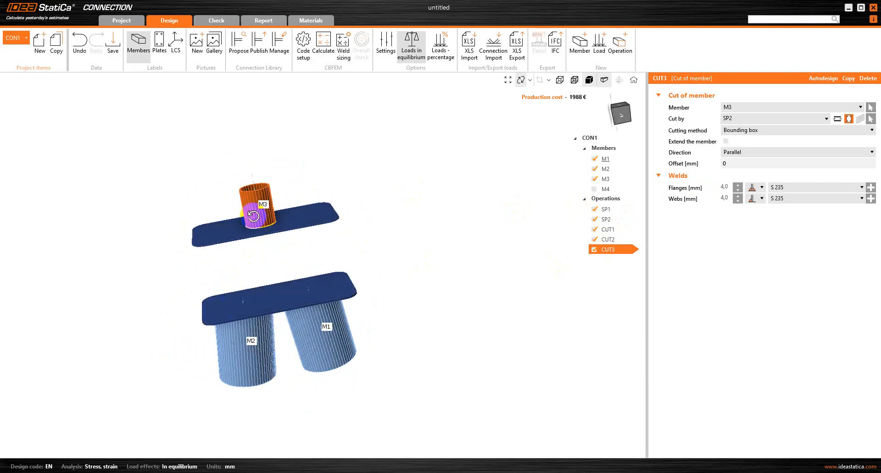
pyautogui.moveTo(273, 167); pyautogui.dragTo(273, 252)
pyautogui.scroll(4, 268, 254)
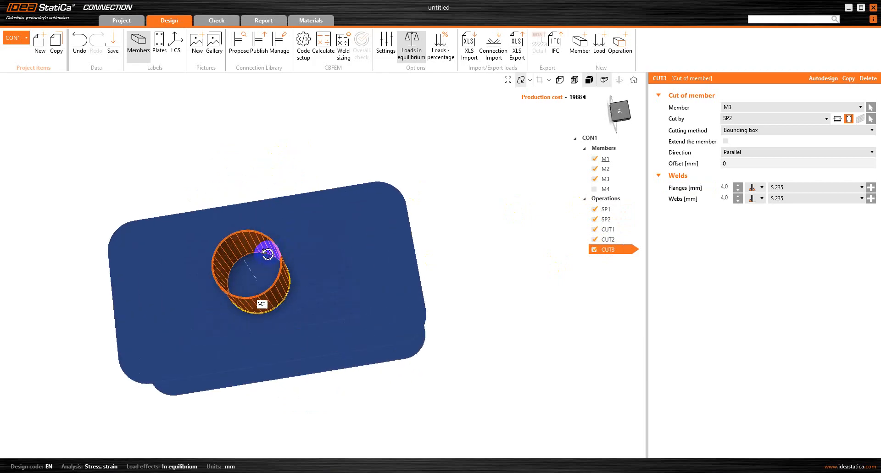
pyautogui.scroll(5, 267, 254)
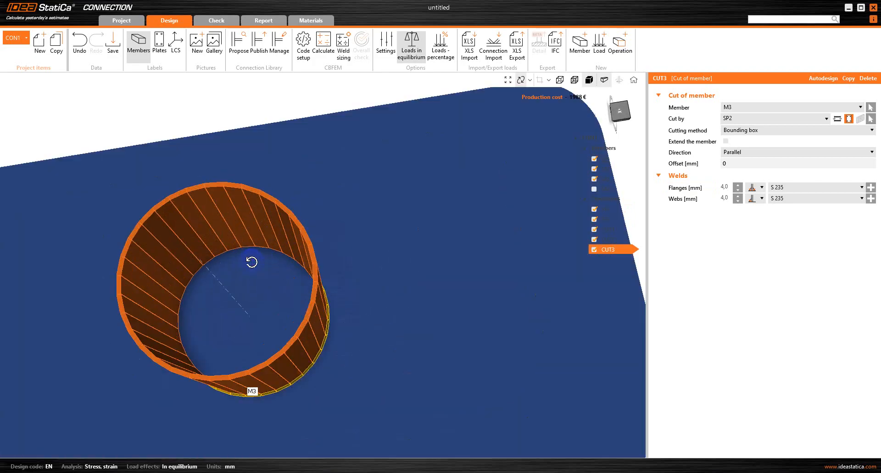
# Try a double fillet, then a butt weld for CUT3's web weld.
pyautogui.click(761, 200)
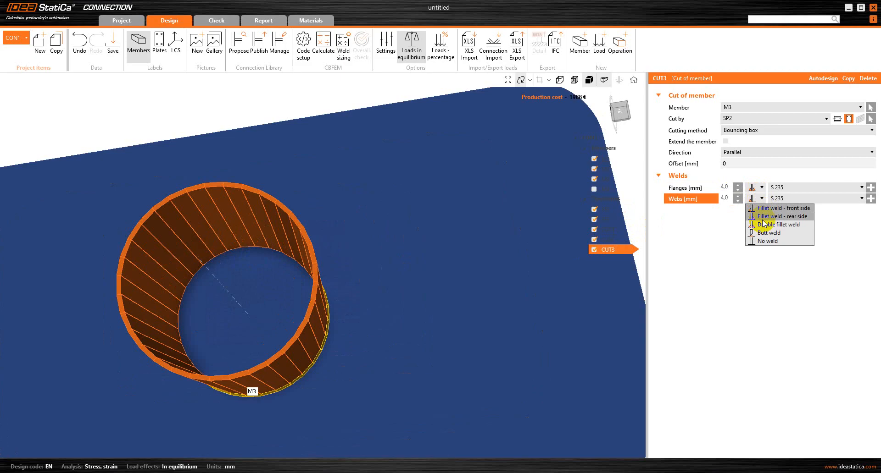
pyautogui.click(762, 224)
pyautogui.click(763, 200)
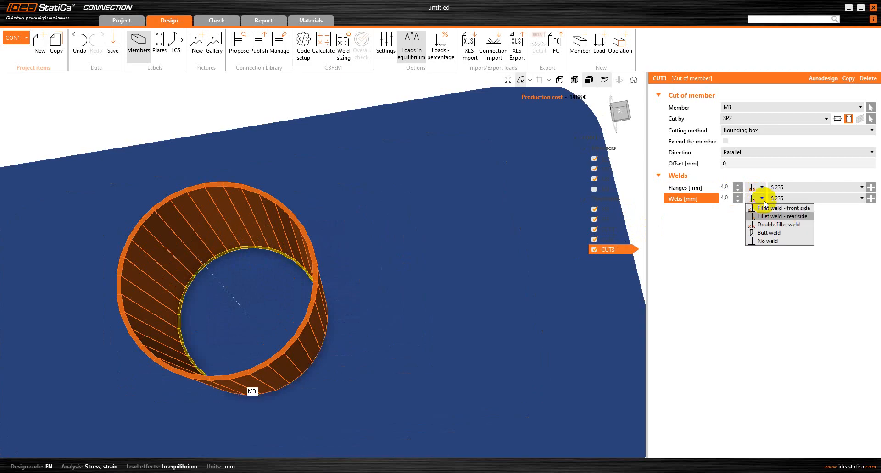
pyautogui.click(766, 233)
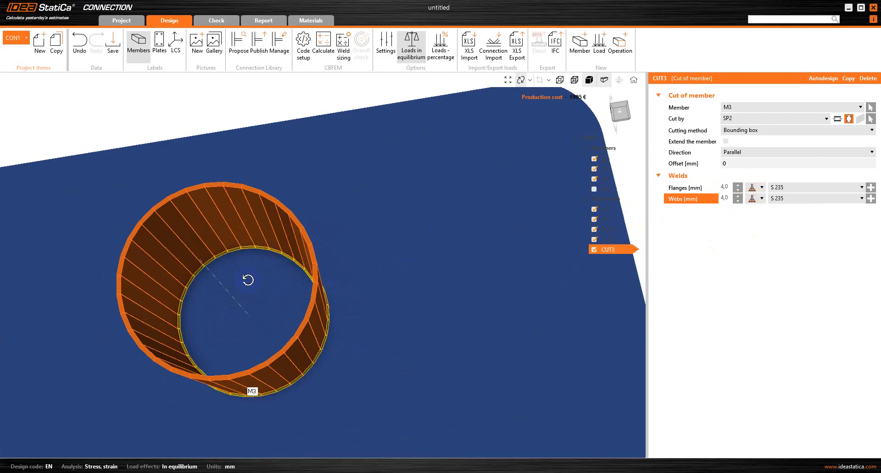
pyautogui.moveTo(247, 280); pyautogui.dragTo(261, 295)
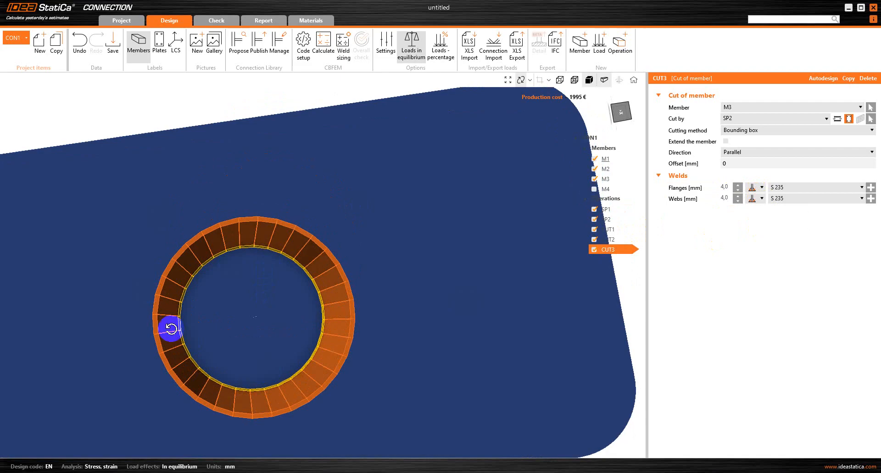
pyautogui.moveTo(171, 329); pyautogui.dragTo(222, 326, button='right')
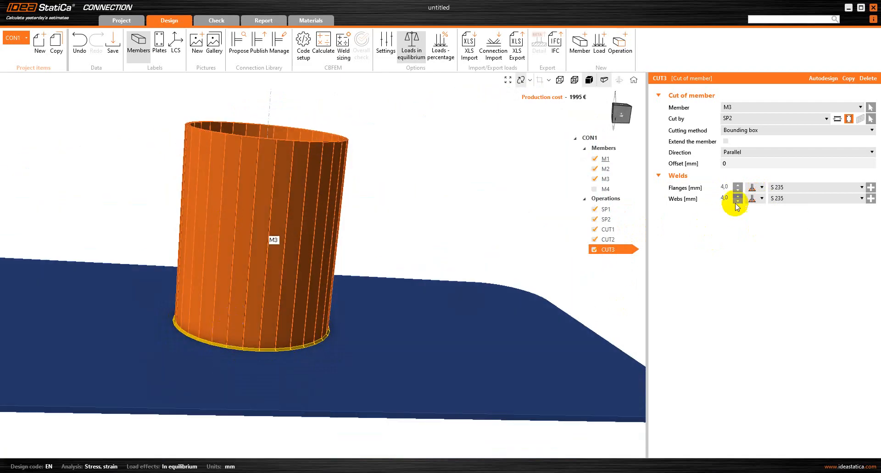
# Finalize CUT3's welds, making the webs a front-side fillet weld.
pyautogui.click(761, 188)
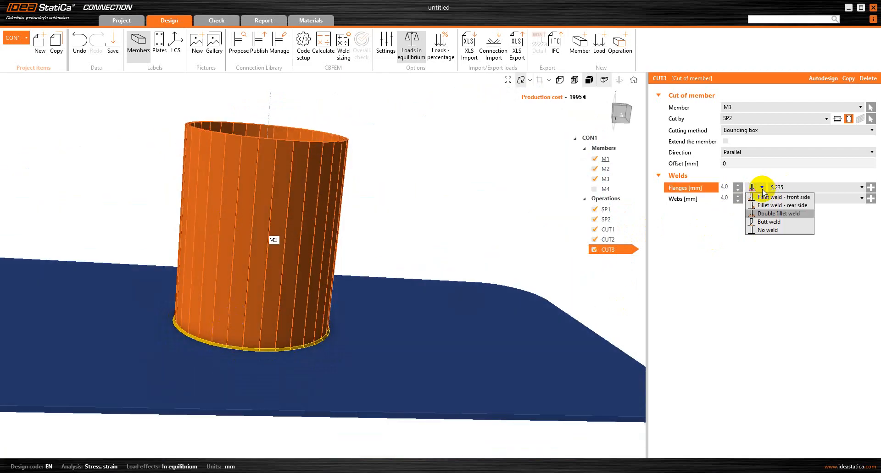
pyautogui.click(765, 205)
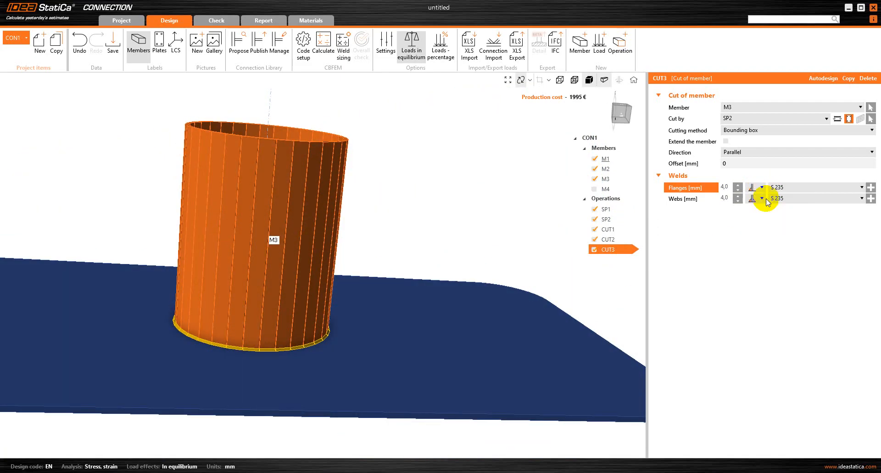
pyautogui.click(763, 199)
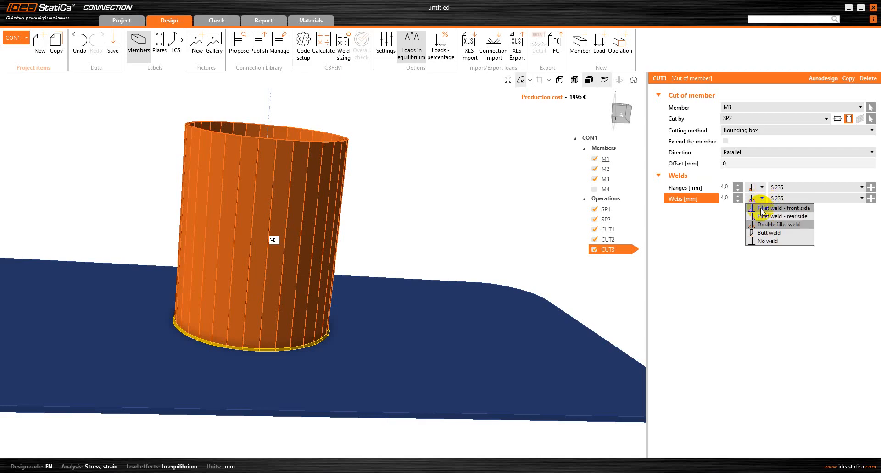
pyautogui.click(760, 211)
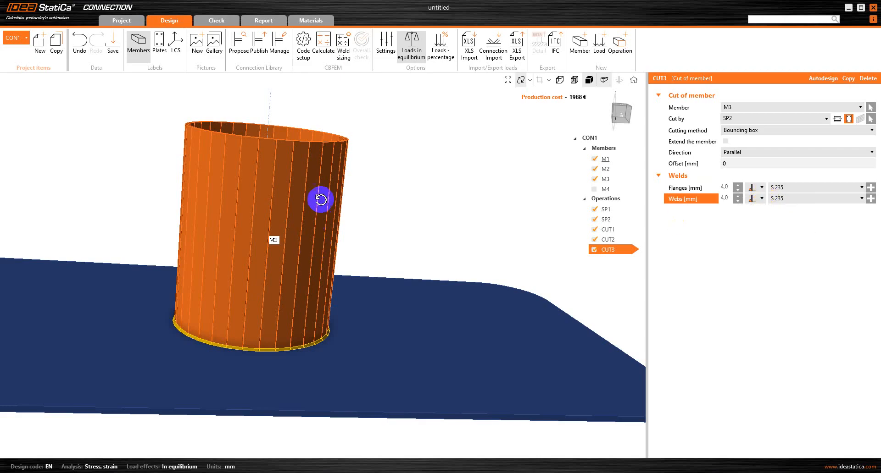
pyautogui.scroll(-3, 320, 179)
pyautogui.scroll(-2, 319, 180)
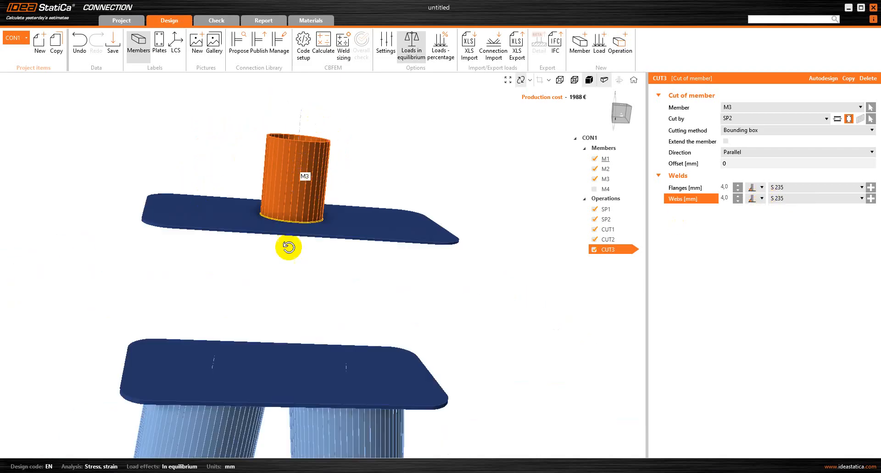
pyautogui.moveTo(289, 250); pyautogui.dragTo(161, 325)
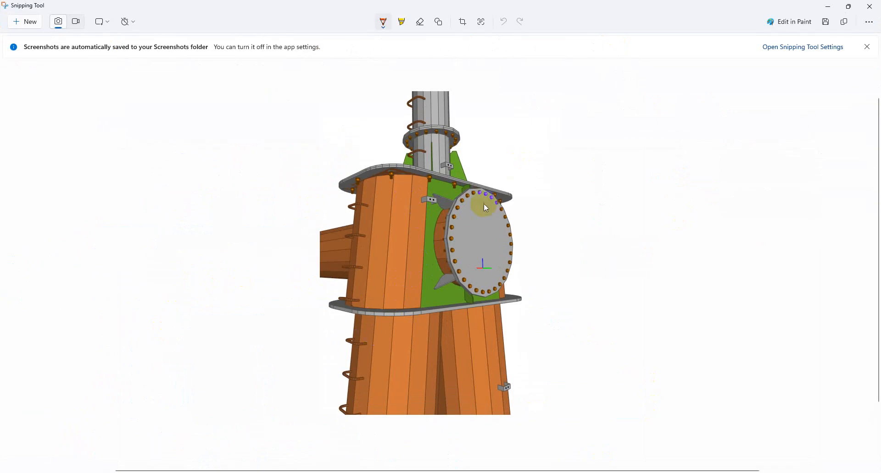
# Minimize the reference screenshot and rotate the model until the upper plate is edge-on.
pyautogui.click(824, 7)
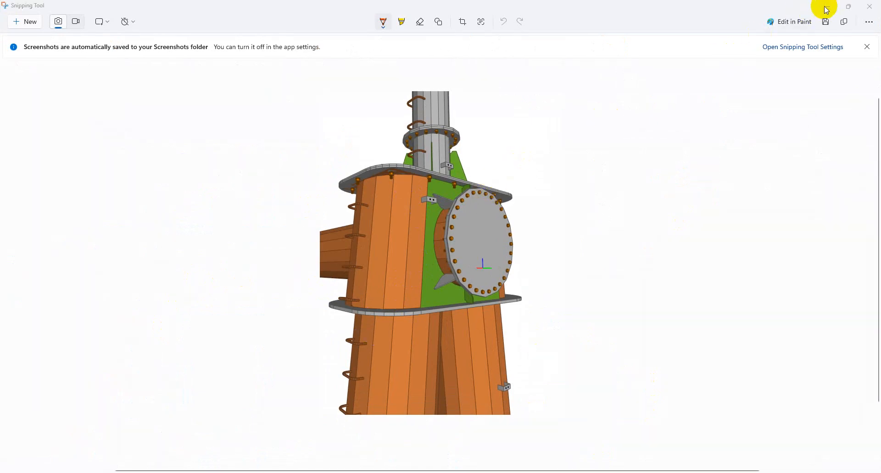
pyautogui.moveTo(304, 244); pyautogui.dragTo(258, 275, button='middle')
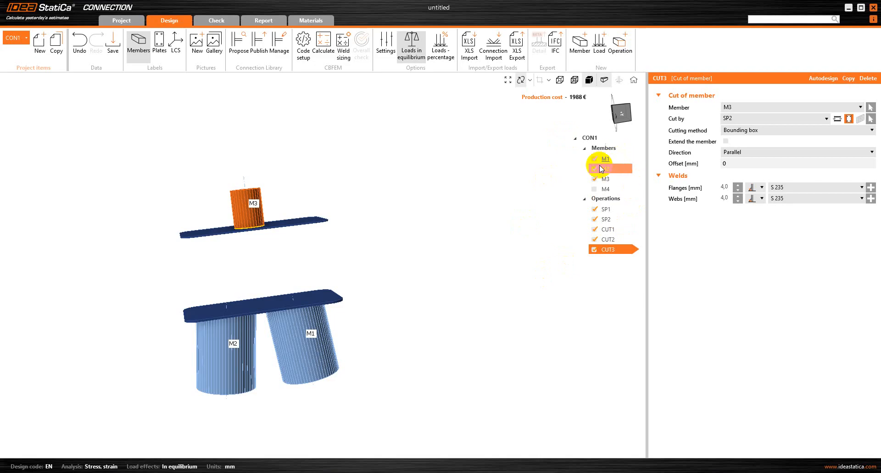
# Add stiffening member SM1 to M1, 1300 mm long with 100 mm ez offset, then reopen the reference.
pyautogui.click(619, 51)
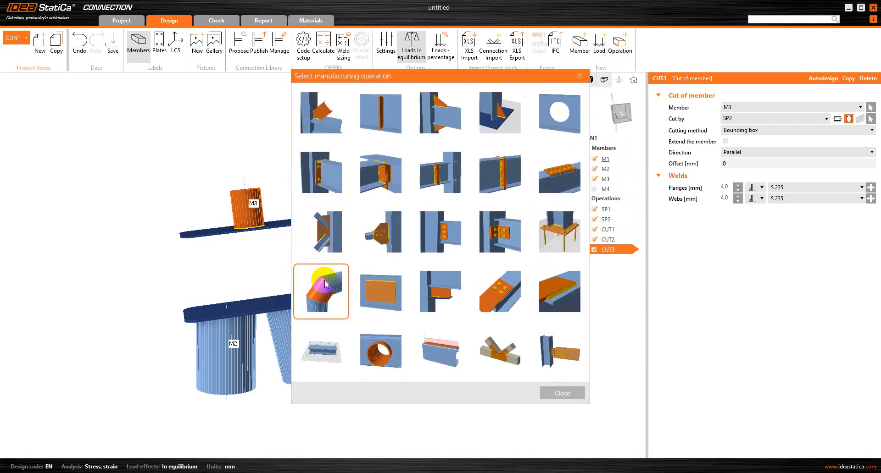
pyautogui.click(347, 292)
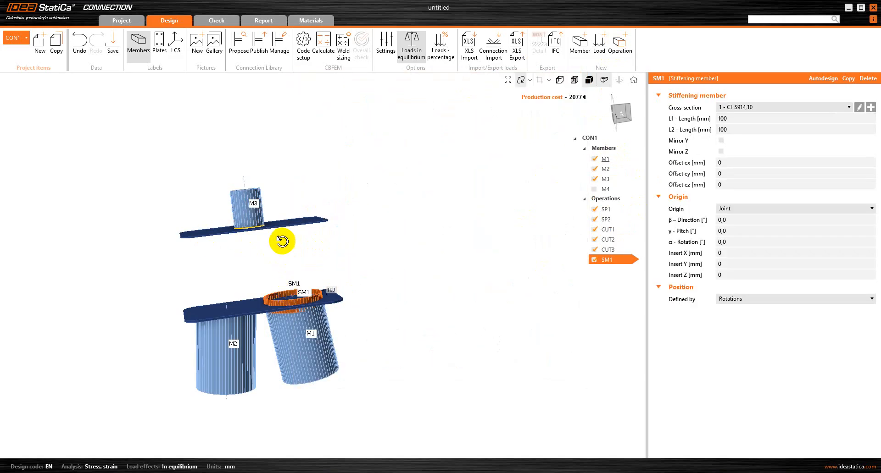
pyautogui.moveTo(350, 265); pyautogui.dragTo(274, 304)
pyautogui.scroll(5, 274, 304)
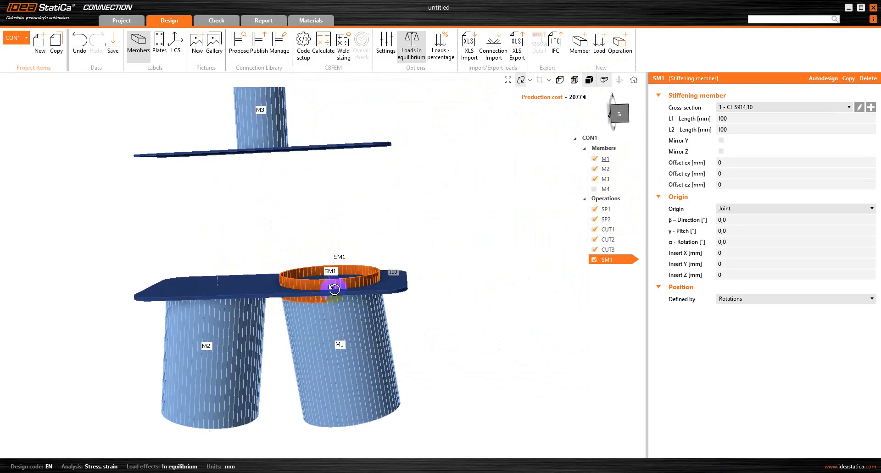
pyautogui.click(738, 118)
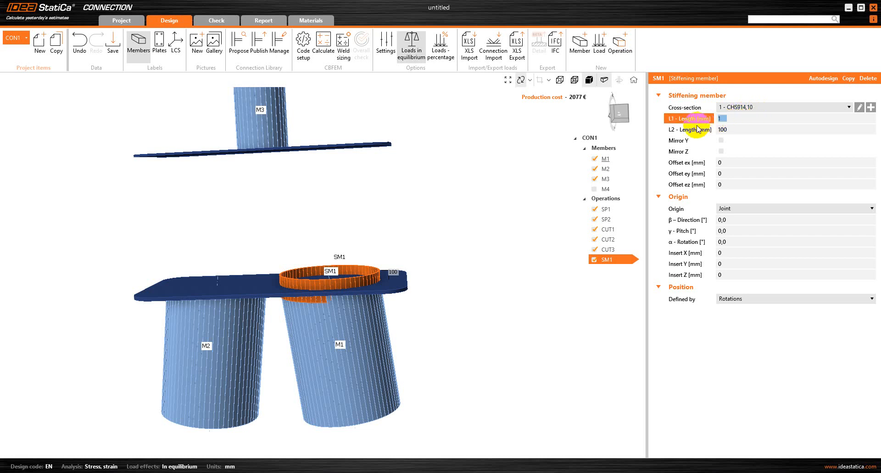
pyautogui.press('BackSpace')
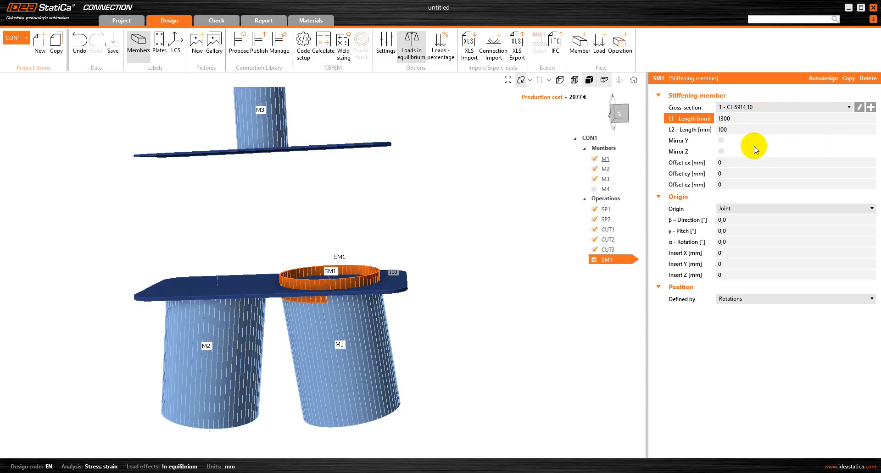
pyautogui.press('Return')
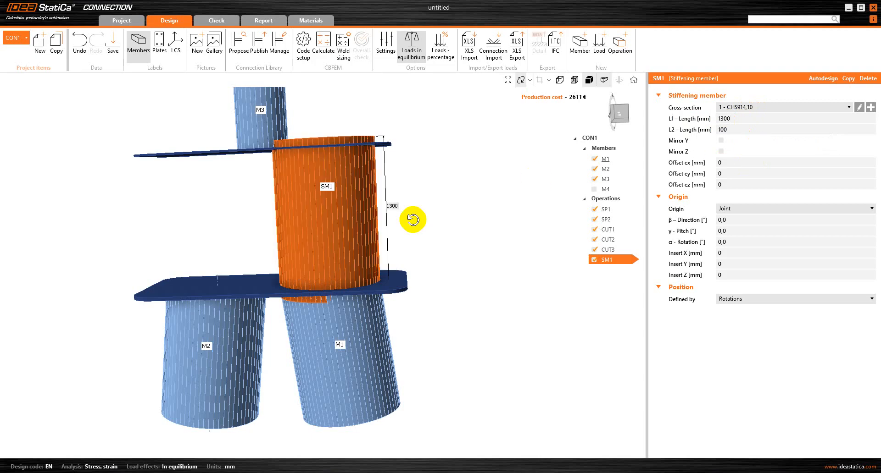
pyautogui.click(736, 180)
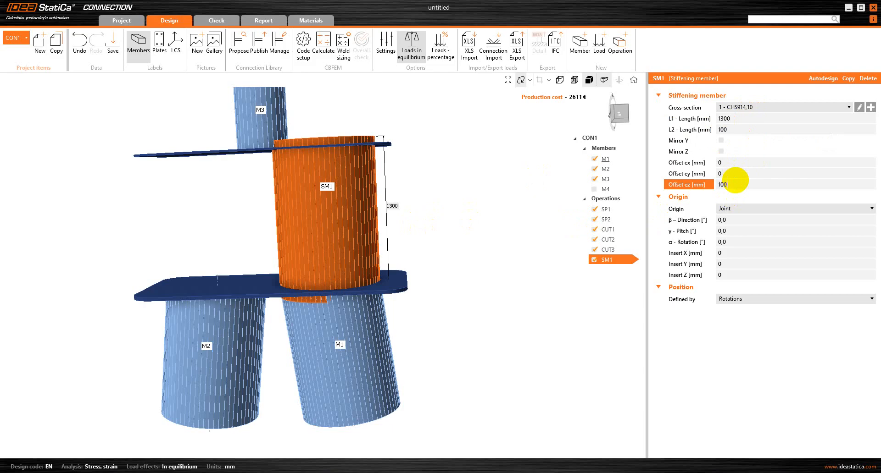
pyautogui.write('100')
pyautogui.press('Tab')
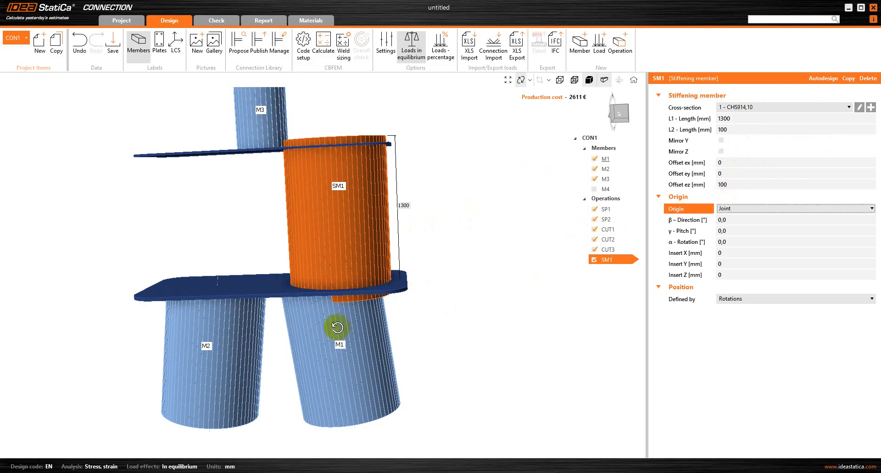
pyautogui.click(631, 464)
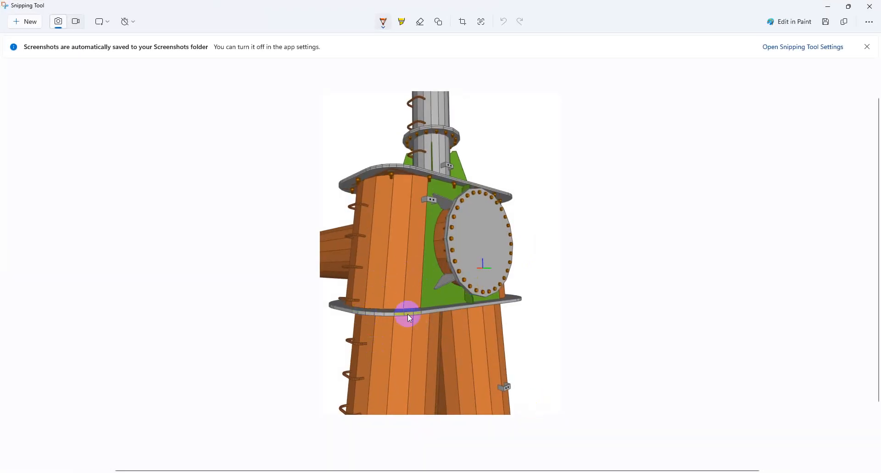
# Minimize the reference screenshot to return to the model.
pyautogui.click(828, 7)
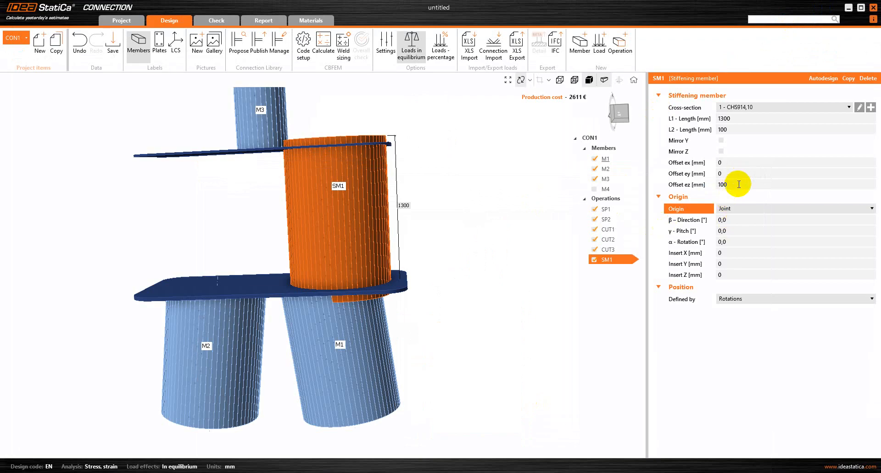
# Tilt SM1 to a 7,0° pitch and duplicate it as a second stiffening member SM2.
pyautogui.click(739, 231)
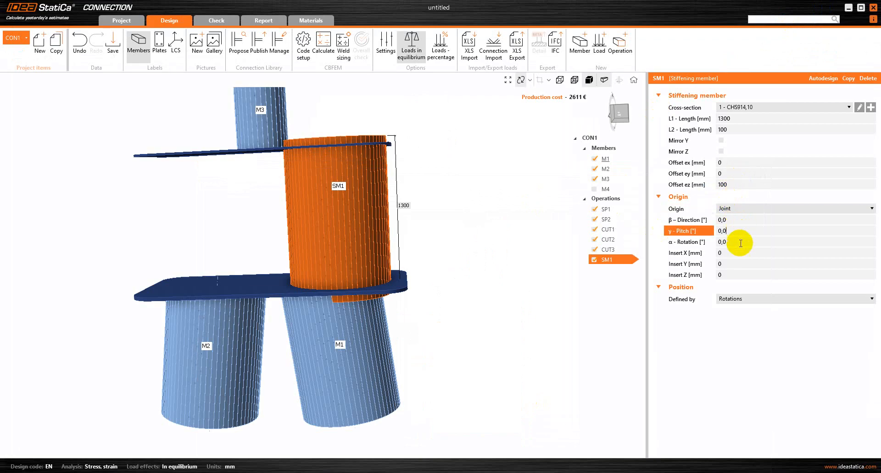
pyautogui.press('BackSpace')
pyautogui.press('BackSpace')
pyautogui.press('BackSpace')
pyautogui.press('Tab')
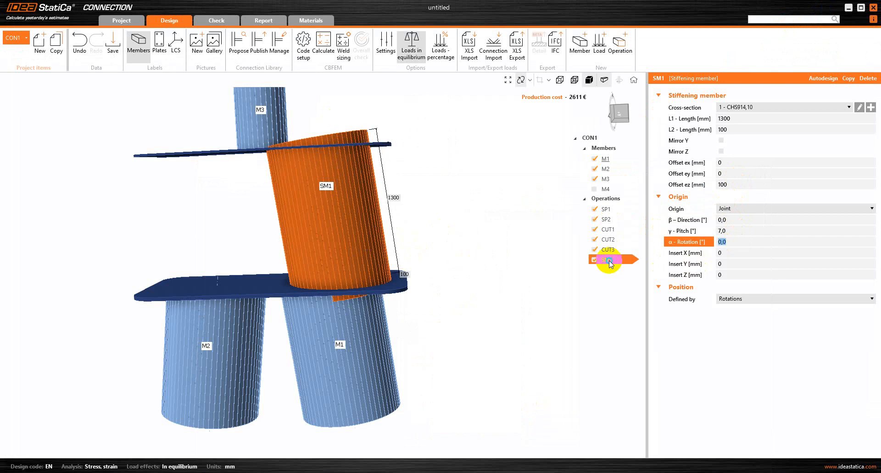
pyautogui.rightClick(608, 261)
pyautogui.click(625, 268)
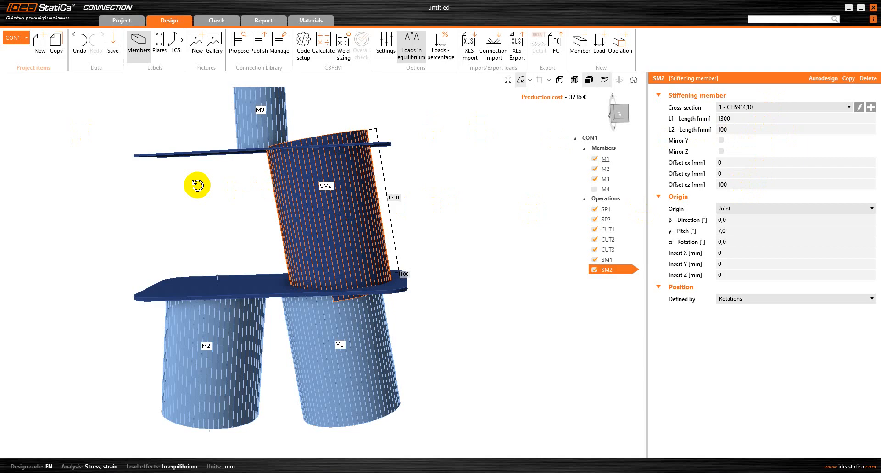
# Give SM2 an ez offset of -1100 mm and a -7,0° pitch so it tilts the other way.
pyautogui.click(736, 183)
pyautogui.press('BackSpace')
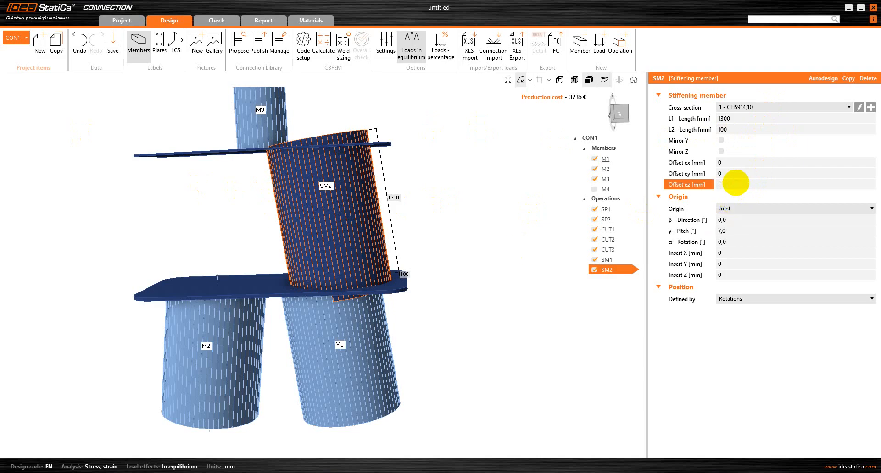
pyautogui.press('Tab')
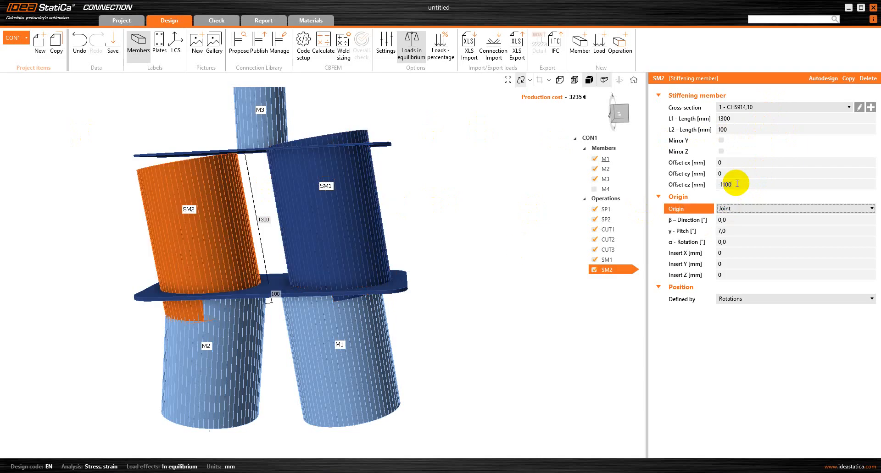
pyautogui.click(731, 232)
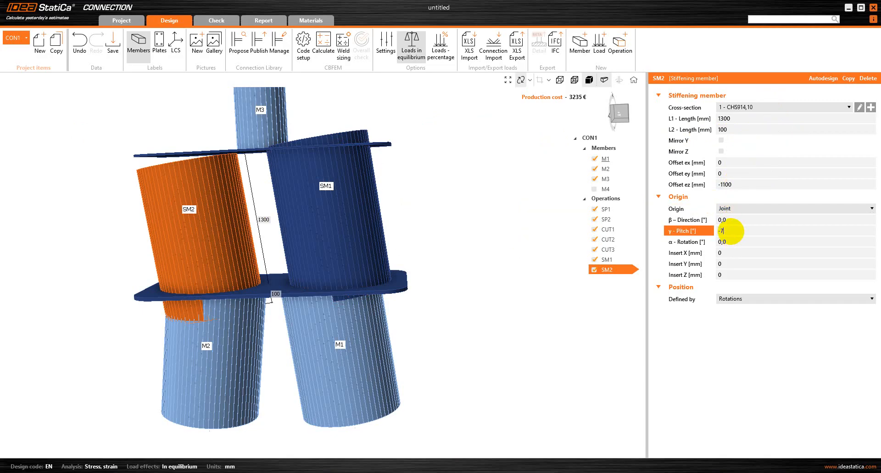
pyautogui.press('Tab')
pyautogui.moveTo(277, 268); pyautogui.dragTo(271, 251)
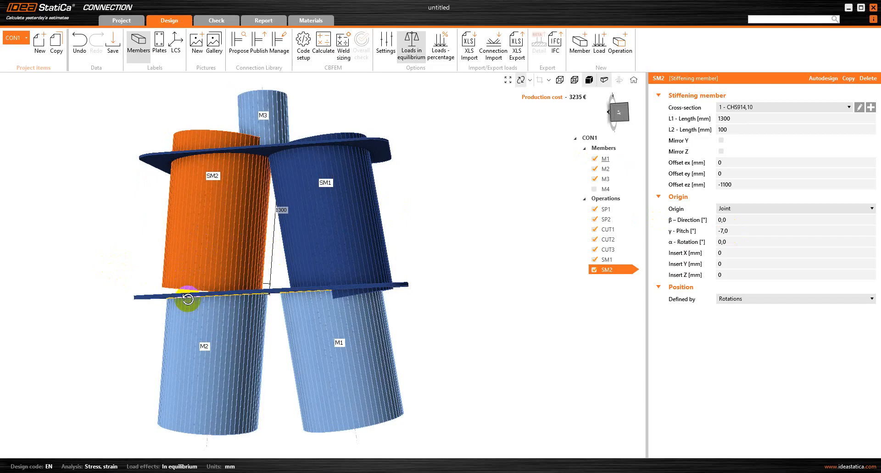
# Set SM2's length field to 1300 mm and inspect both tubes between the plates.
pyautogui.click(743, 128)
pyautogui.write('1')
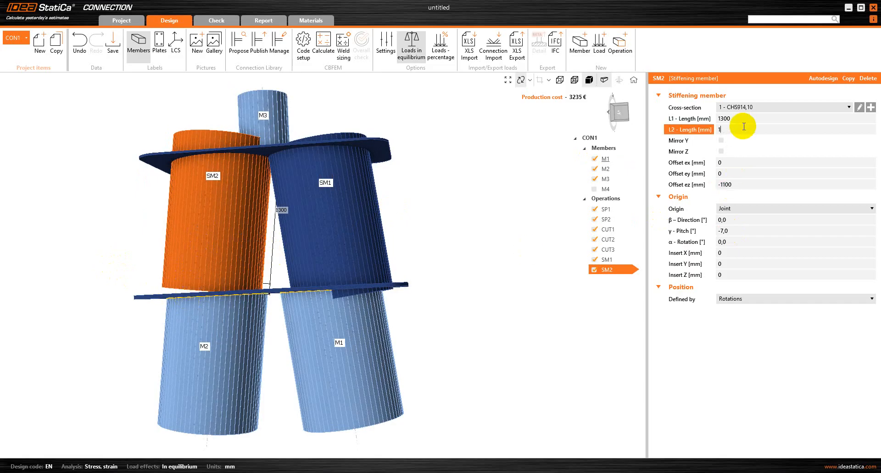
pyautogui.write('300')
pyautogui.press('Tab')
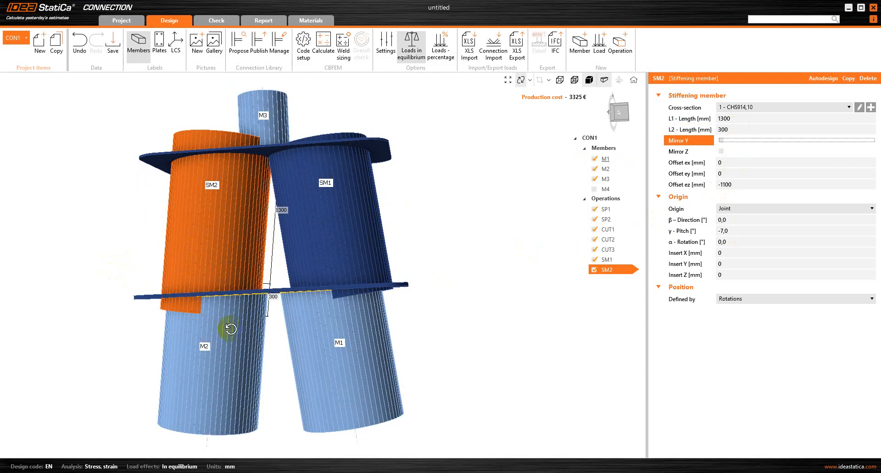
pyautogui.moveTo(276, 263); pyautogui.dragTo(386, 286)
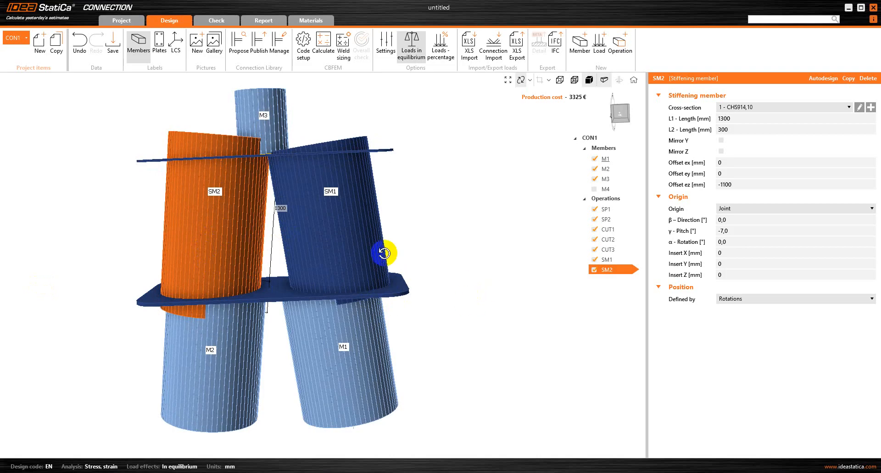
# Duplicate cut operation CUT1 as a new cut CUT4.
pyautogui.click(616, 234)
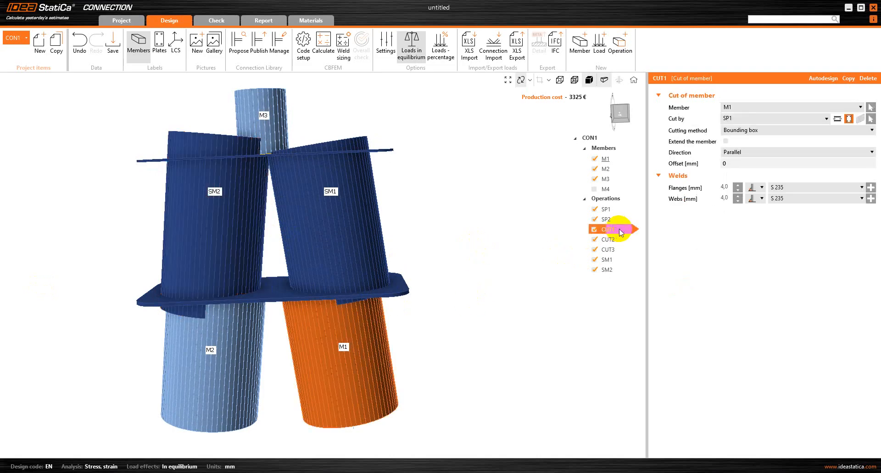
pyautogui.rightClick(621, 229)
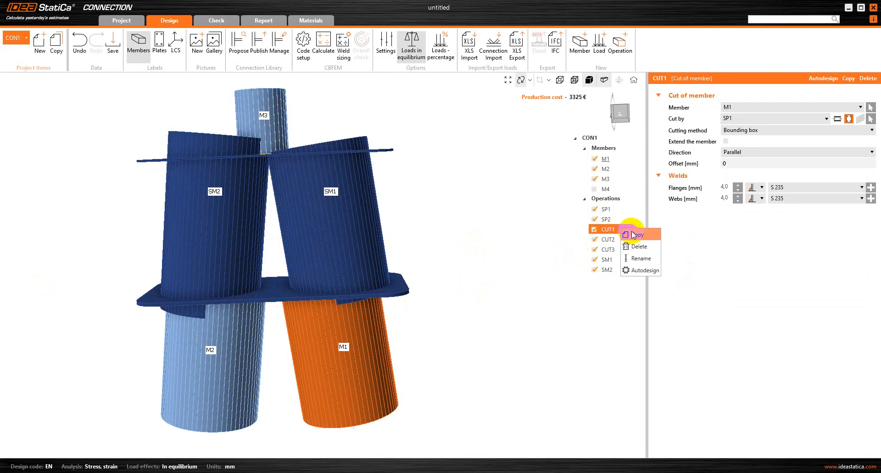
pyautogui.click(633, 234)
pyautogui.click(614, 280)
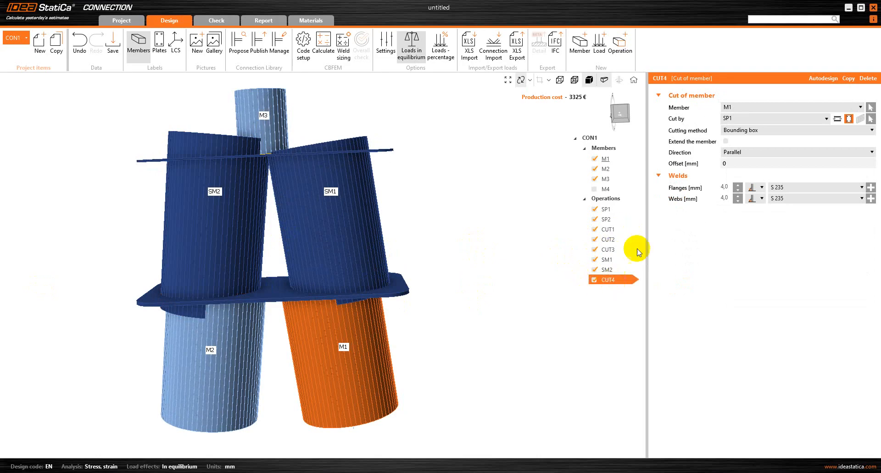
# Make CUT4 trim stiffening member SM1 with plate SP2.
pyautogui.click(742, 108)
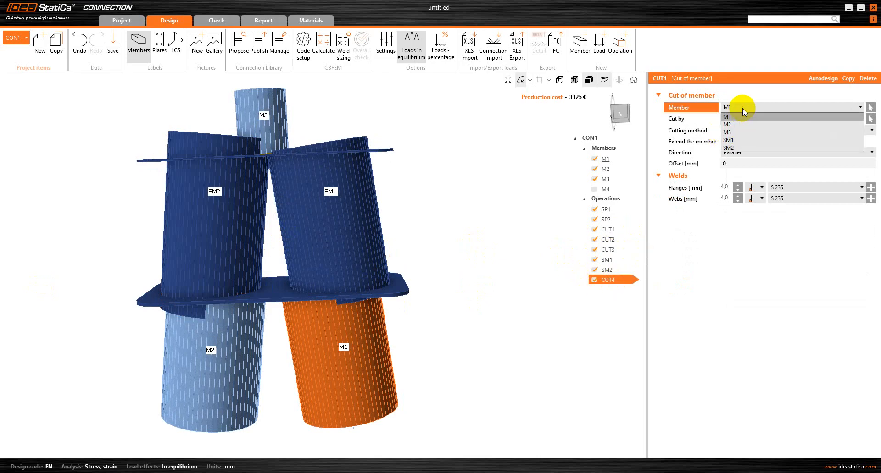
pyautogui.click(743, 139)
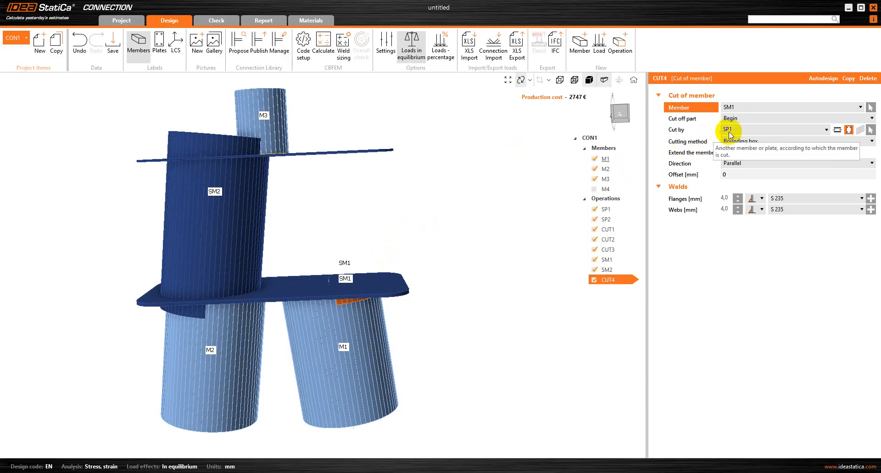
pyautogui.click(821, 131)
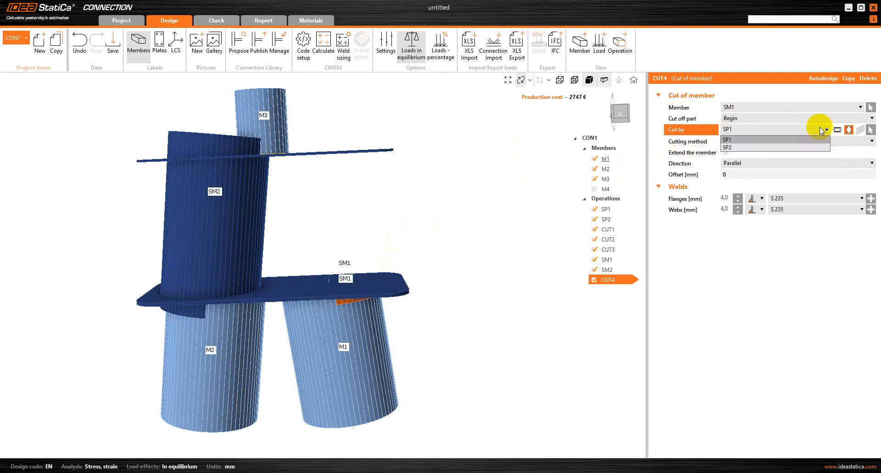
pyautogui.click(775, 148)
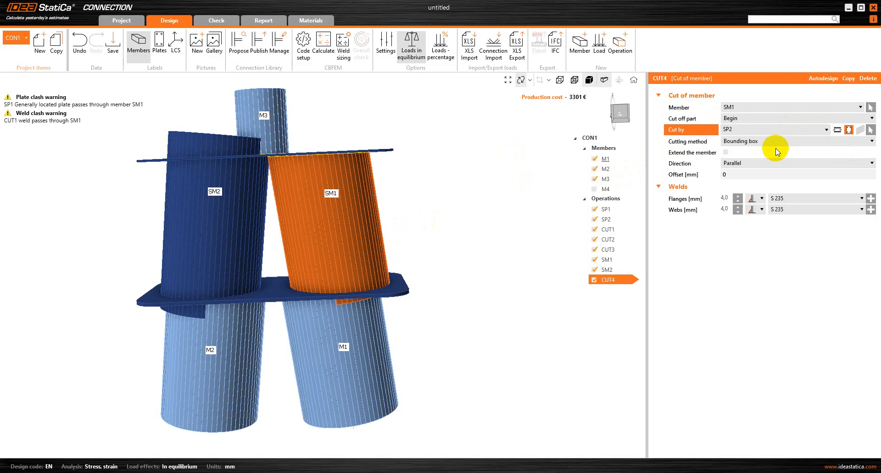
pyautogui.moveTo(390, 253); pyautogui.dragTo(389, 224)
pyautogui.scroll(3, 348, 175)
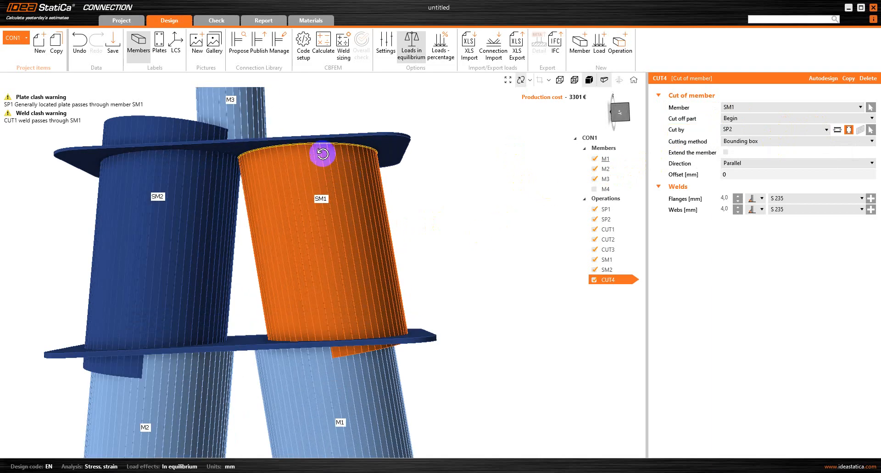
pyautogui.moveTo(322, 154); pyautogui.dragTo(322, 154)
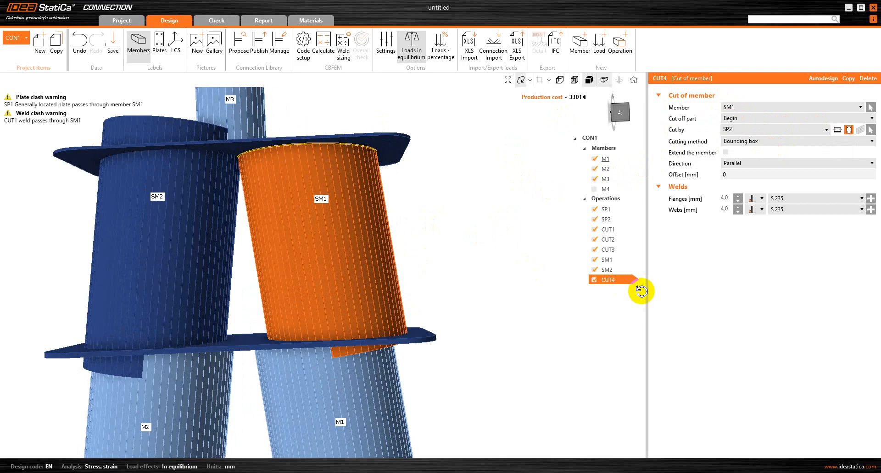
# Copy CUT4 into CUT5, cutting off SM1's End part with plate SP1.
pyautogui.rightClick(606, 279)
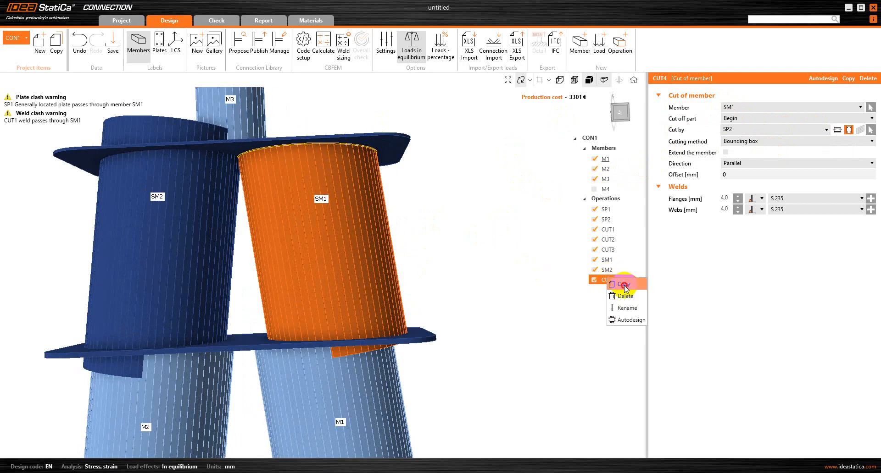
pyautogui.click(624, 285)
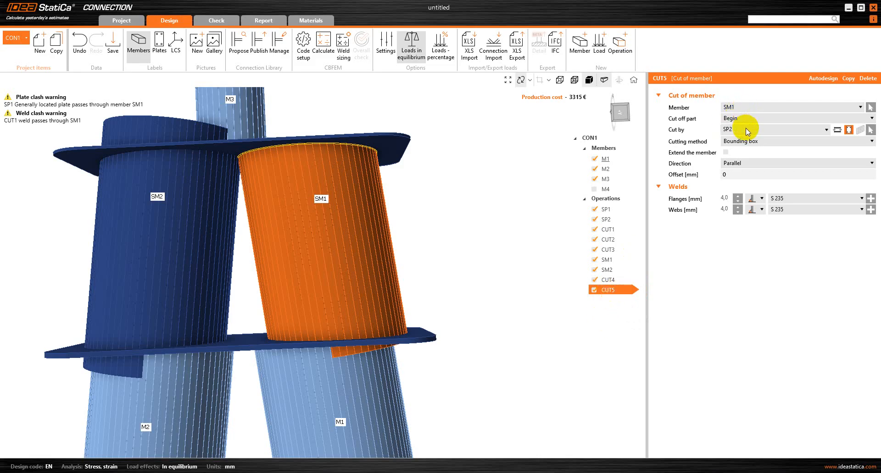
pyautogui.click(774, 129)
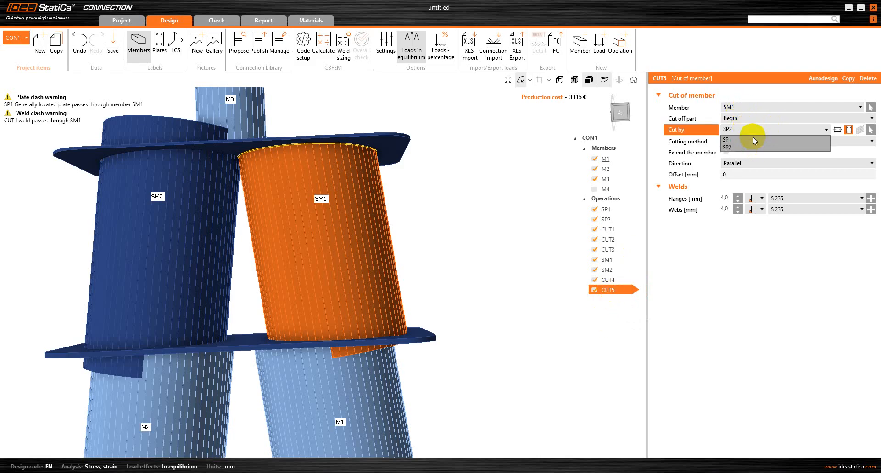
pyautogui.click(752, 139)
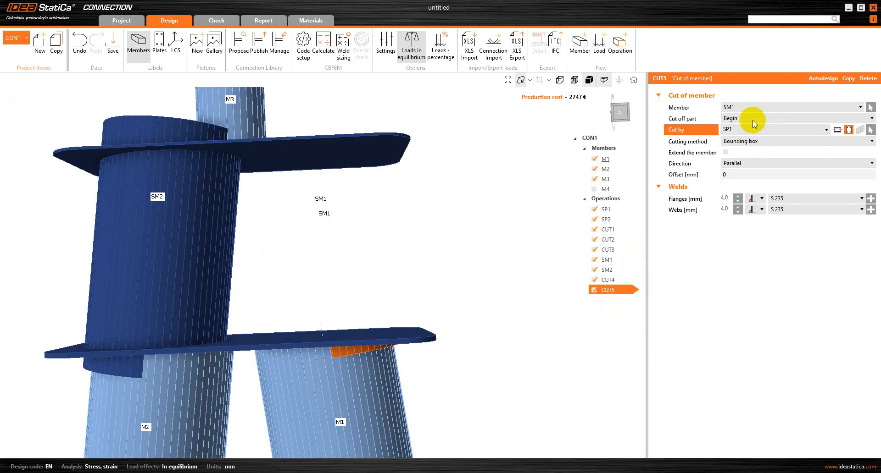
pyautogui.click(738, 118)
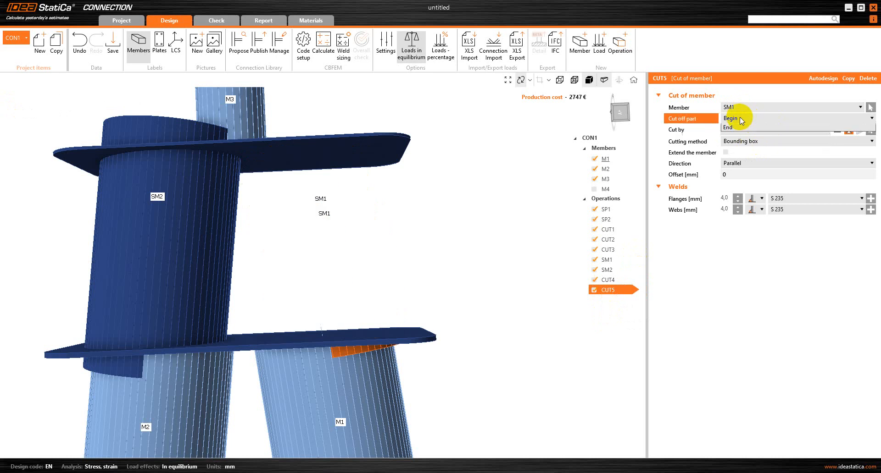
pyautogui.click(740, 136)
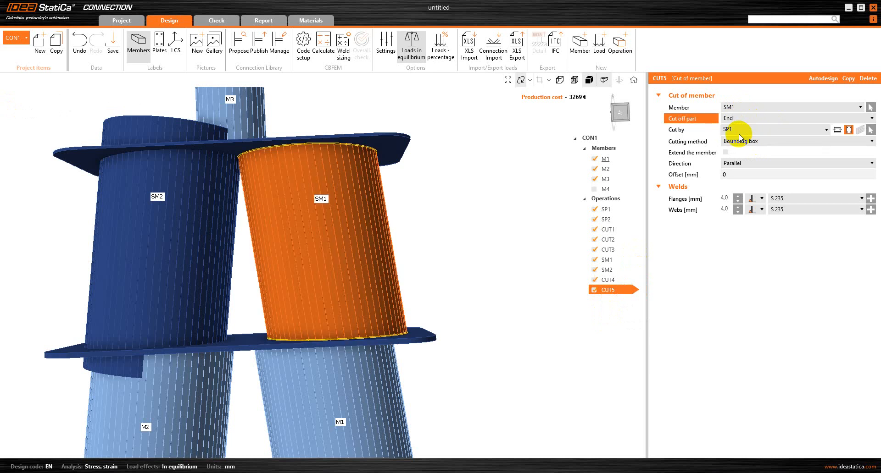
pyautogui.moveTo(304, 146); pyautogui.dragTo(329, 311)
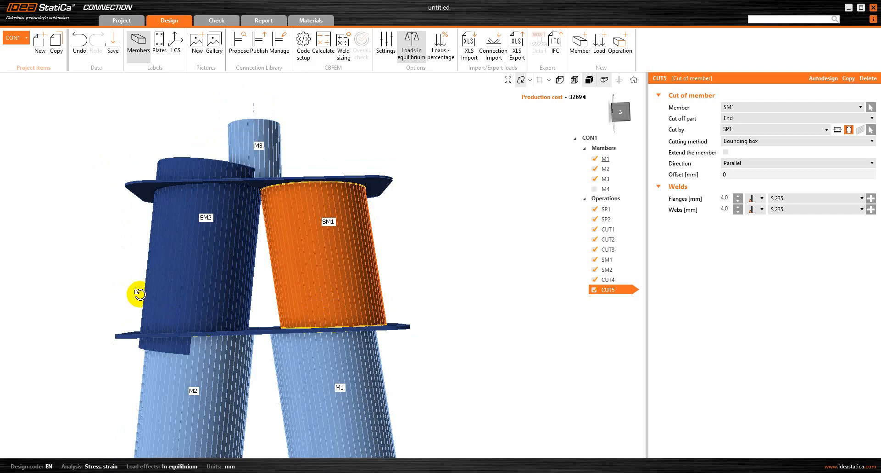
pyautogui.scroll(1, 172, 284)
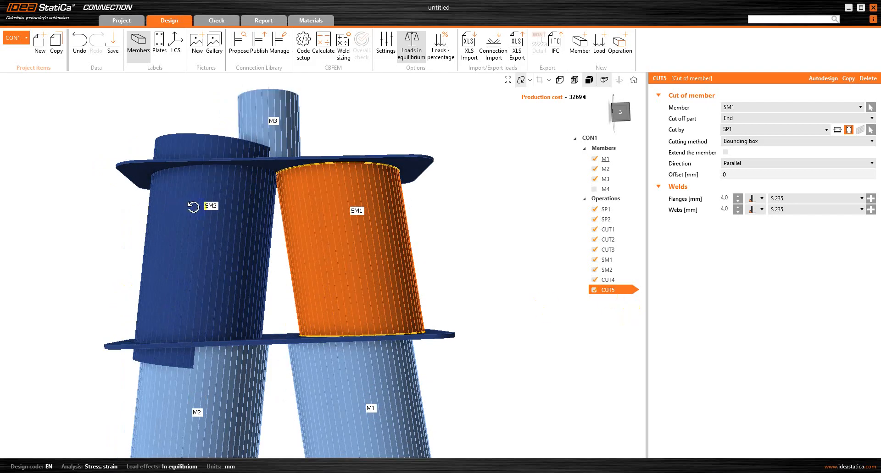
pyautogui.click(626, 283)
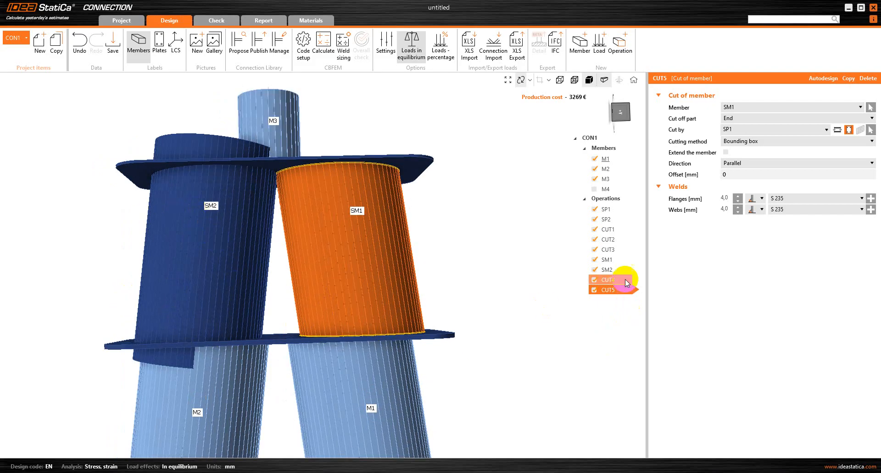
# Duplicate CUT4 and CUT5 as new cuts CUT6 and CUT7.
pyautogui.rightClick(627, 281)
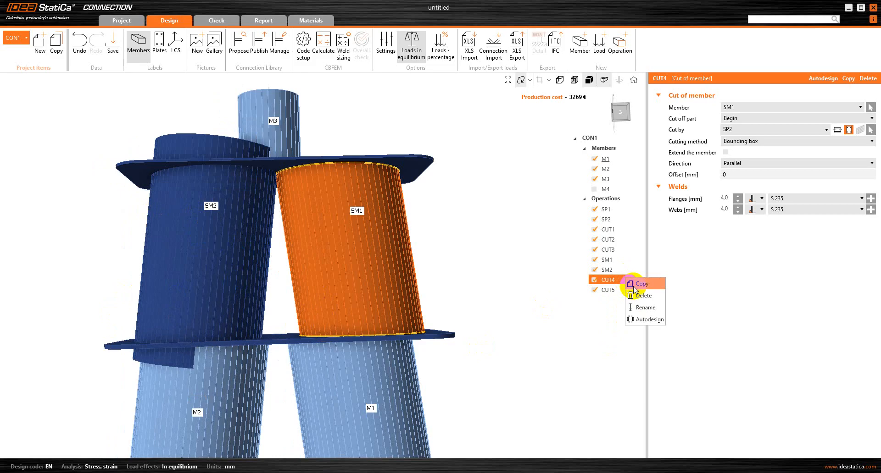
pyautogui.click(611, 296)
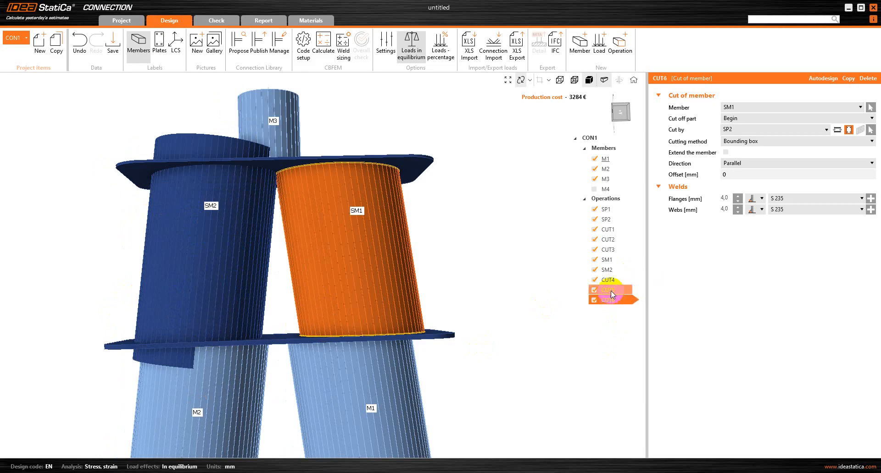
pyautogui.click(608, 290)
pyautogui.rightClick(610, 291)
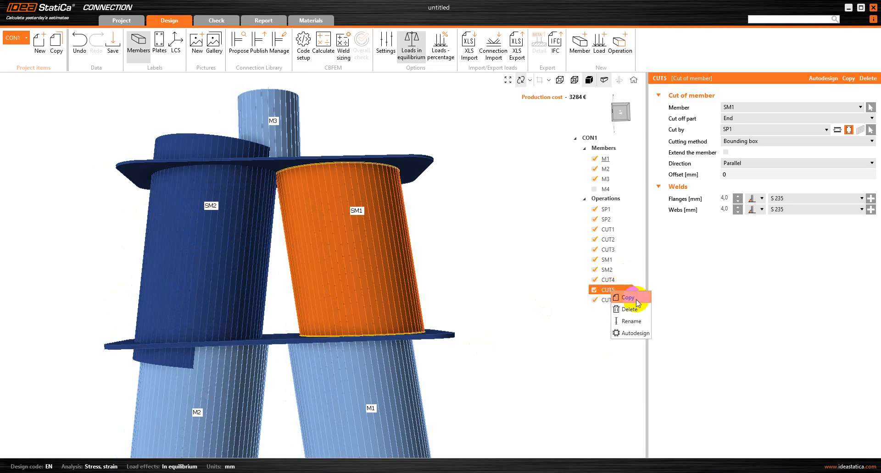
pyautogui.click(632, 299)
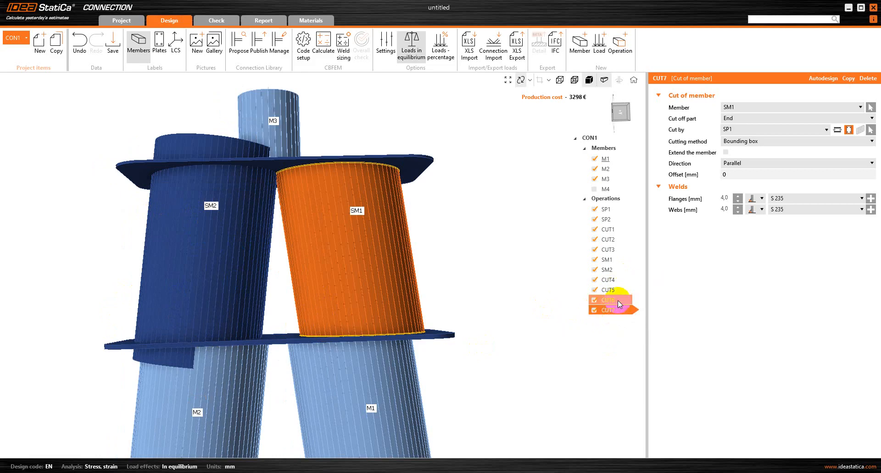
# Assign stiffening member SM2 as the cut member in both CUT6 and CUT7.
pyautogui.click(617, 300)
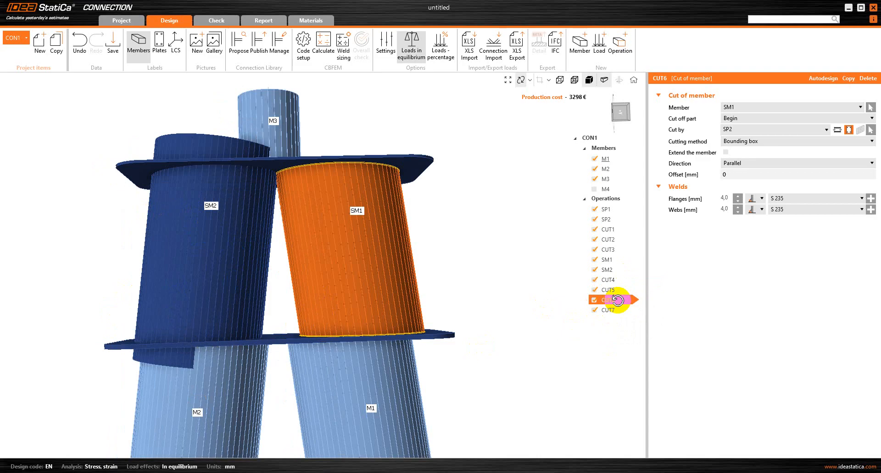
pyautogui.click(749, 106)
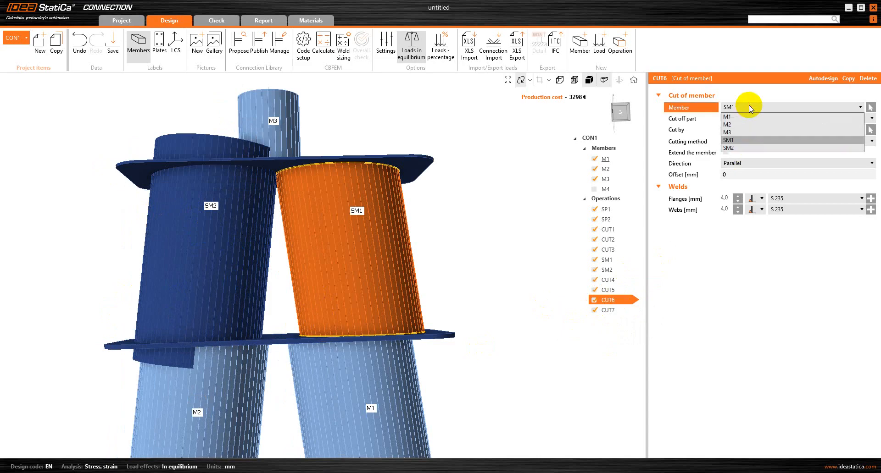
pyautogui.click(744, 146)
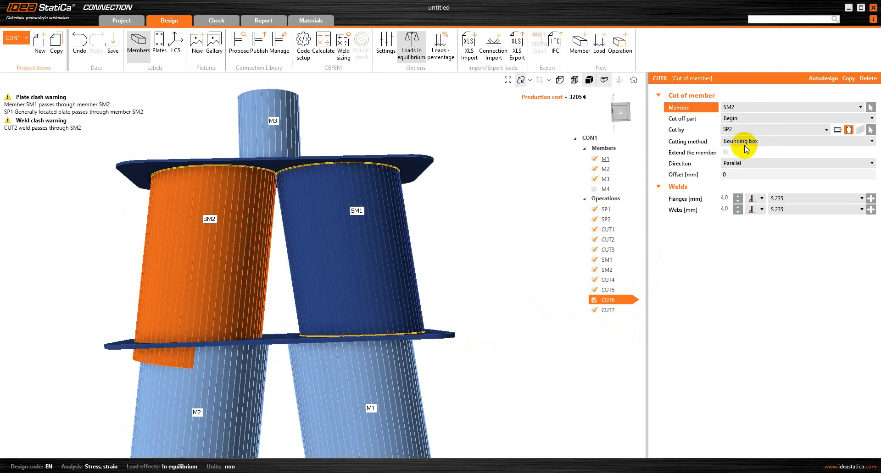
pyautogui.click(618, 310)
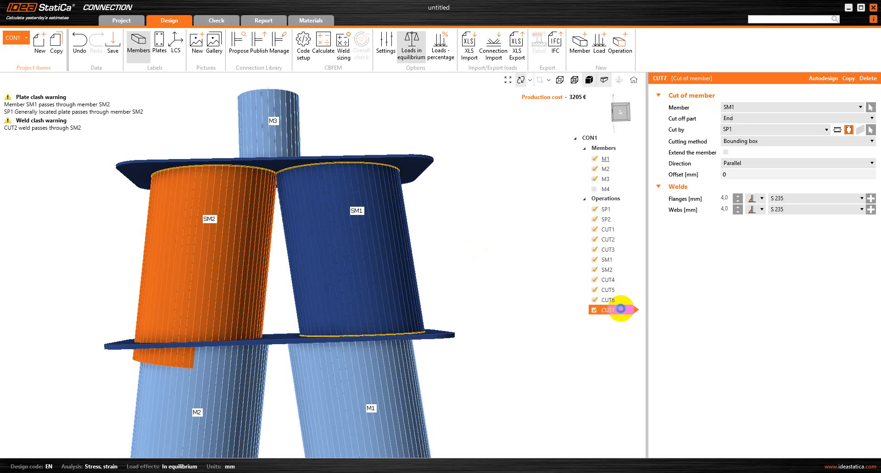
pyautogui.click(788, 106)
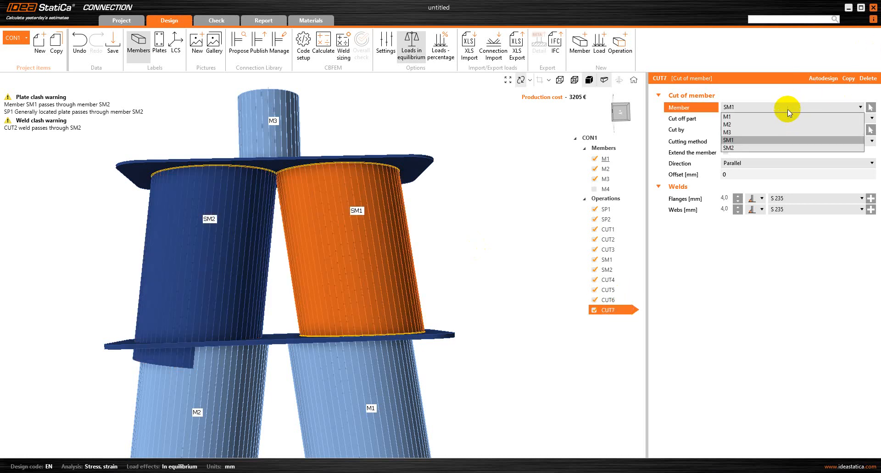
pyautogui.click(761, 147)
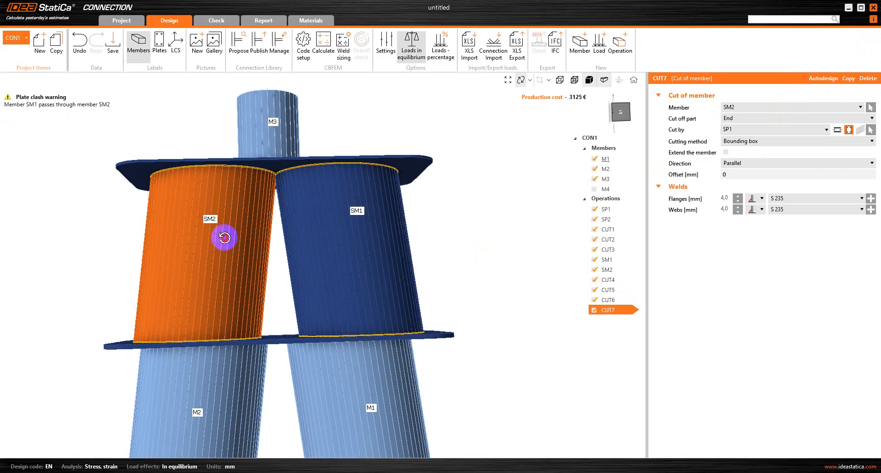
pyautogui.moveTo(224, 237); pyautogui.dragTo(244, 221)
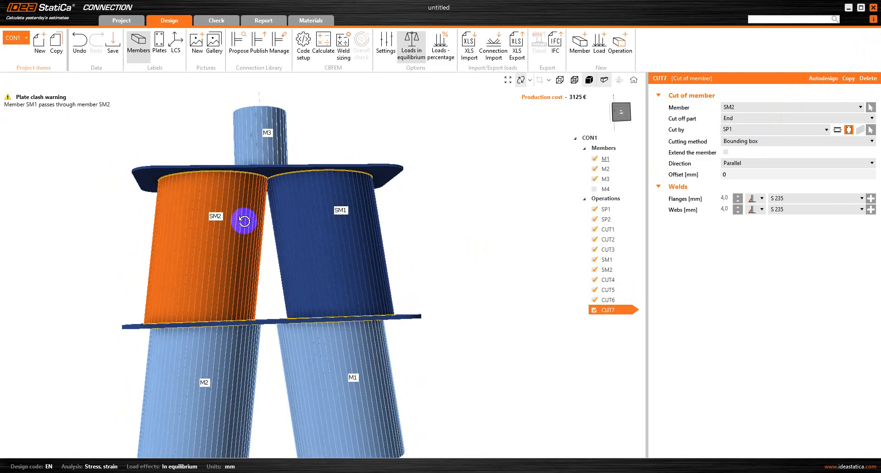
pyautogui.moveTo(270, 257); pyautogui.dragTo(250, 258)
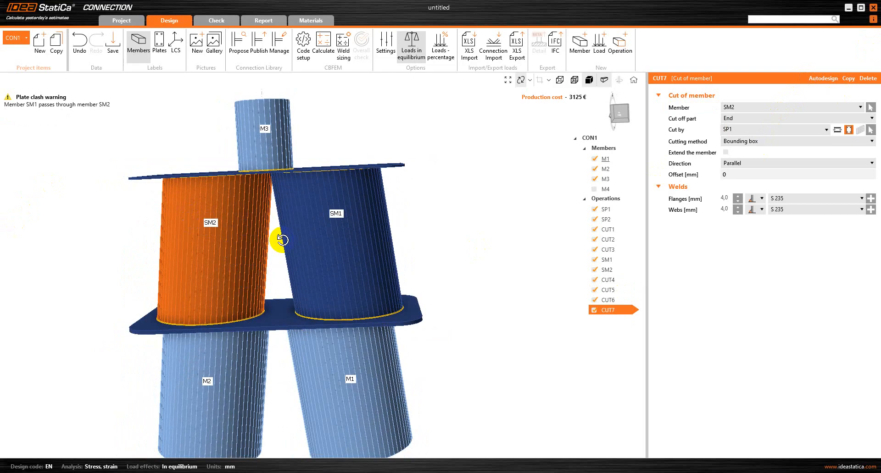
pyautogui.moveTo(282, 240); pyautogui.dragTo(350, 248)
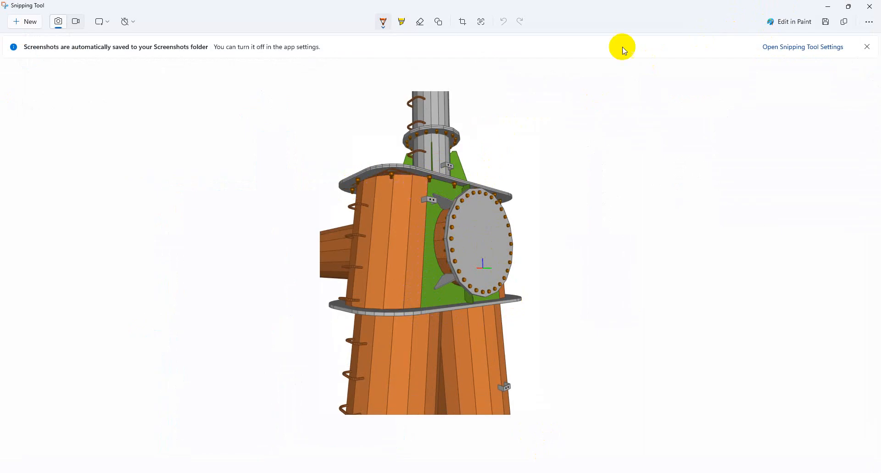
# Minimize the Snipping Tool reference screenshot window.
pyautogui.click(838, 7)
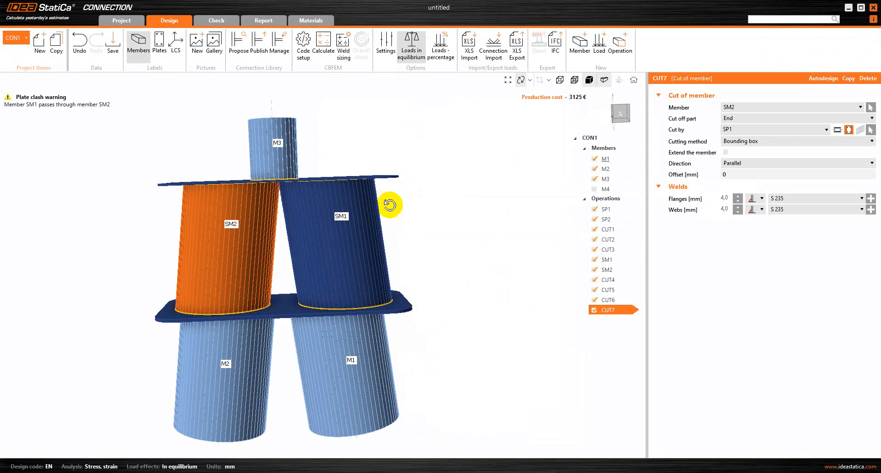
pyautogui.scroll(2, 266, 196)
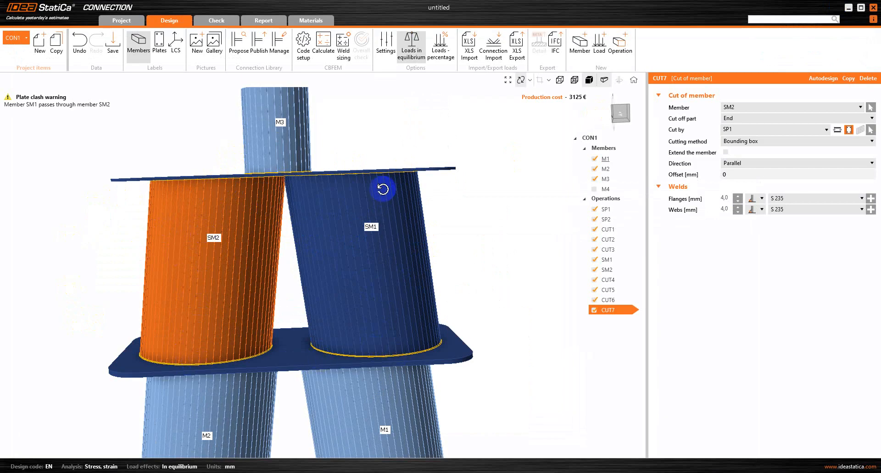
pyautogui.click(620, 42)
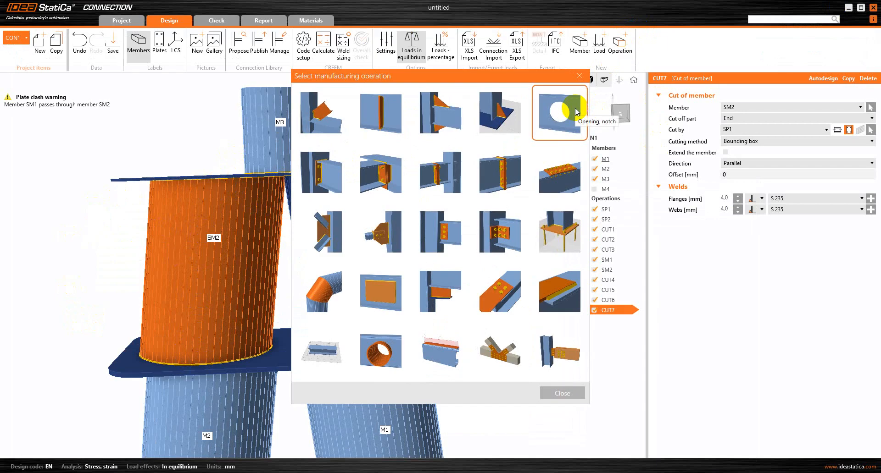
pyautogui.click(579, 75)
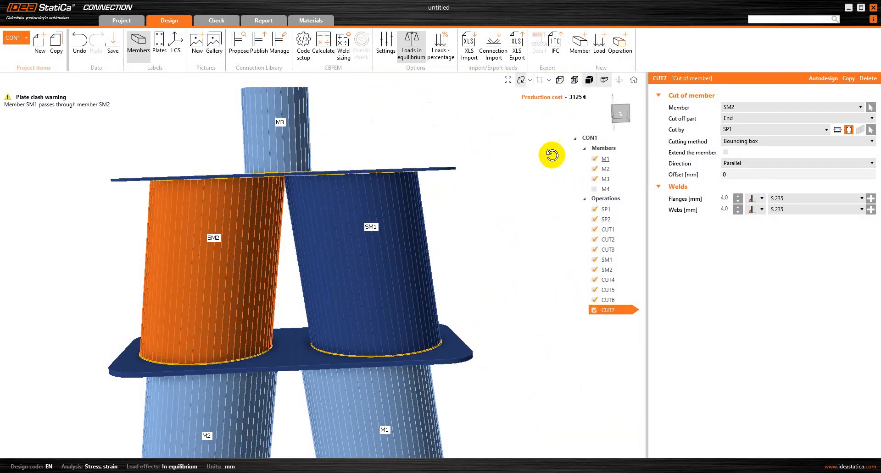
# Add a negative volume with a new plate cross-section, t 1200 by b 1260 mm.
pyautogui.click(617, 46)
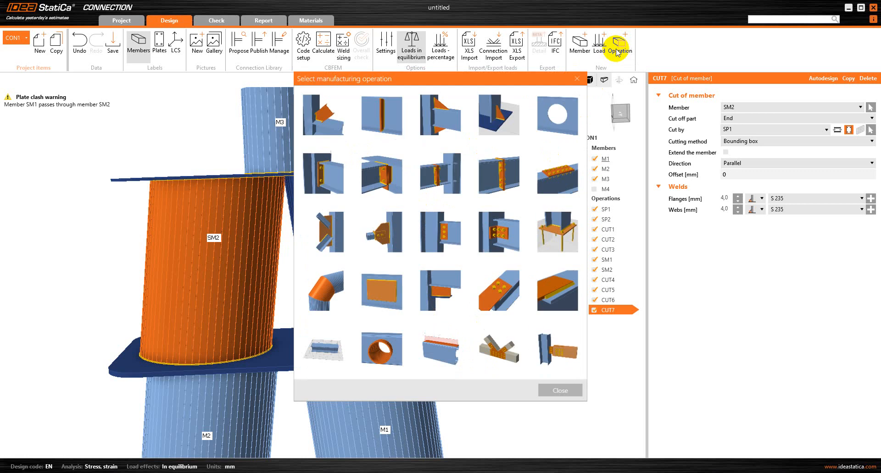
pyautogui.click(375, 344)
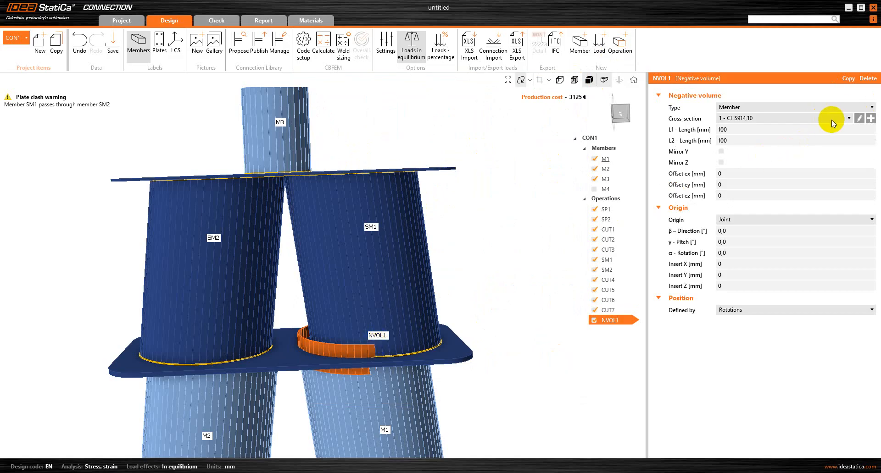
pyautogui.click(858, 118)
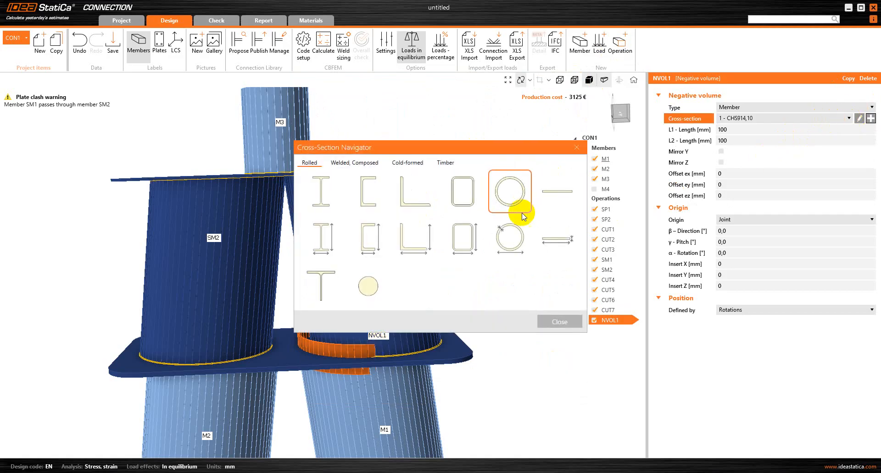
pyautogui.click(556, 236)
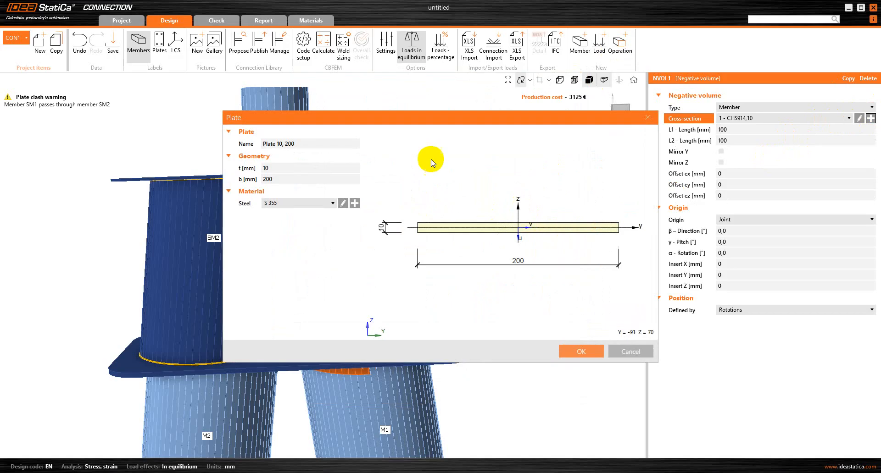
pyautogui.click(280, 171)
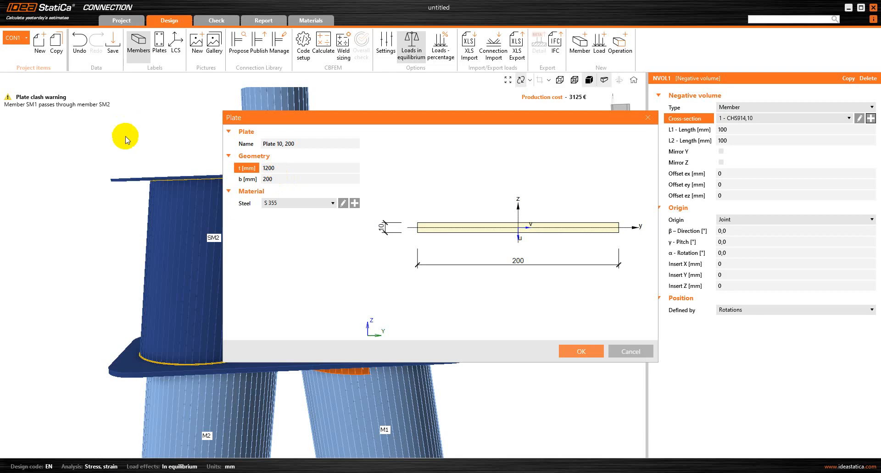
pyautogui.click(290, 178)
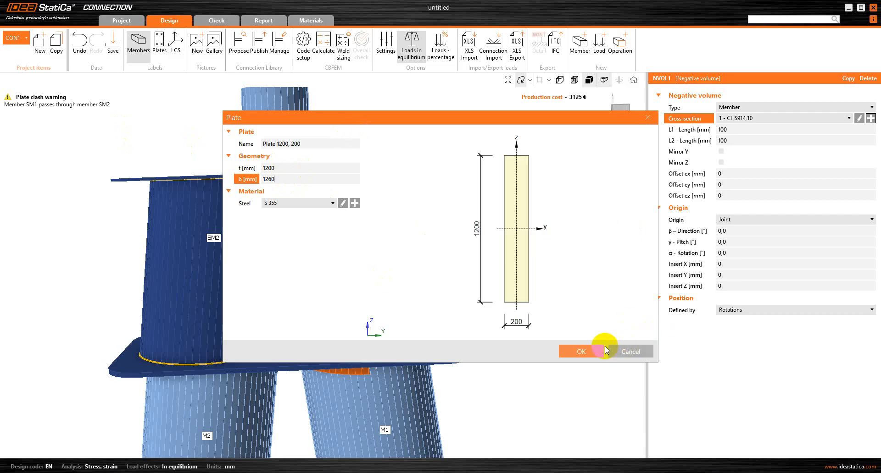
pyautogui.click(589, 352)
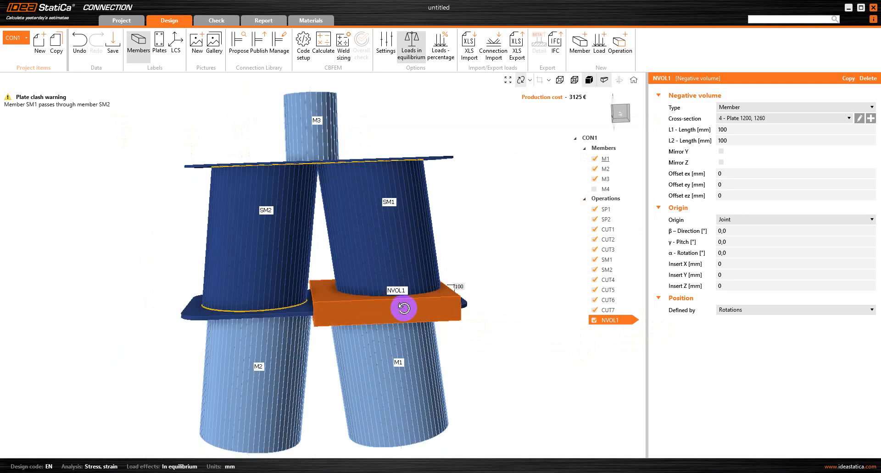
# Set NVOL1's L1 length to 1320 mm and mirror it in Y.
pyautogui.click(747, 130)
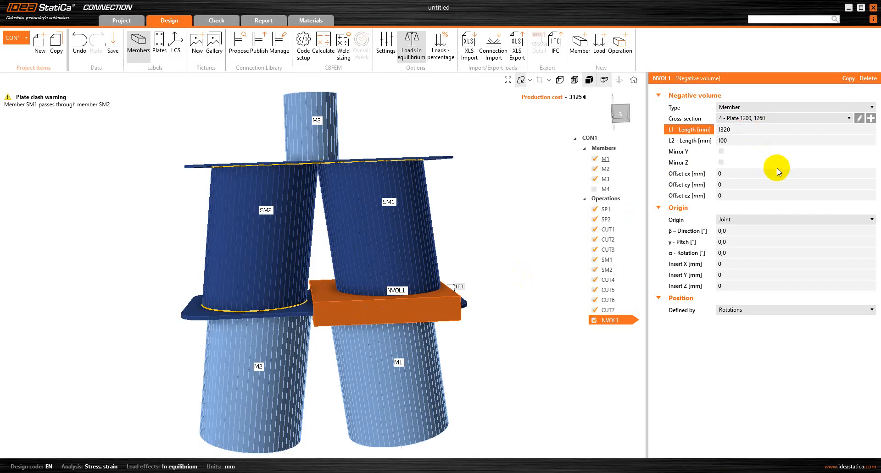
pyautogui.click(774, 153)
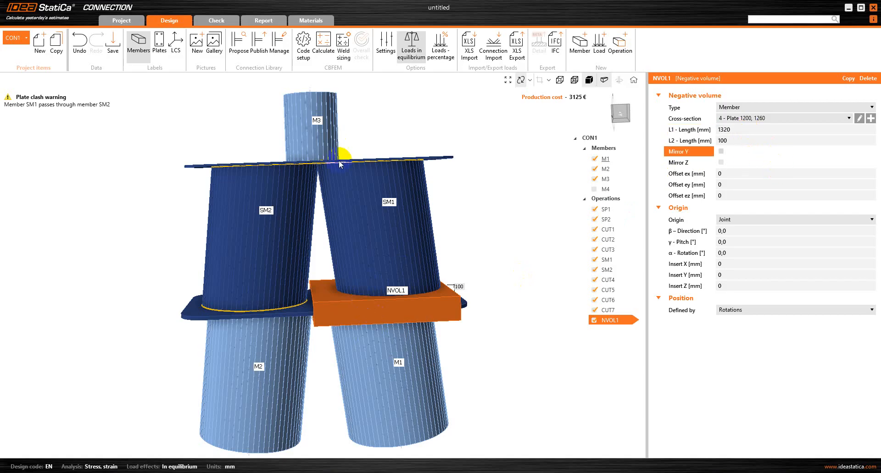
pyautogui.moveTo(350, 276); pyautogui.dragTo(351, 276, button='right')
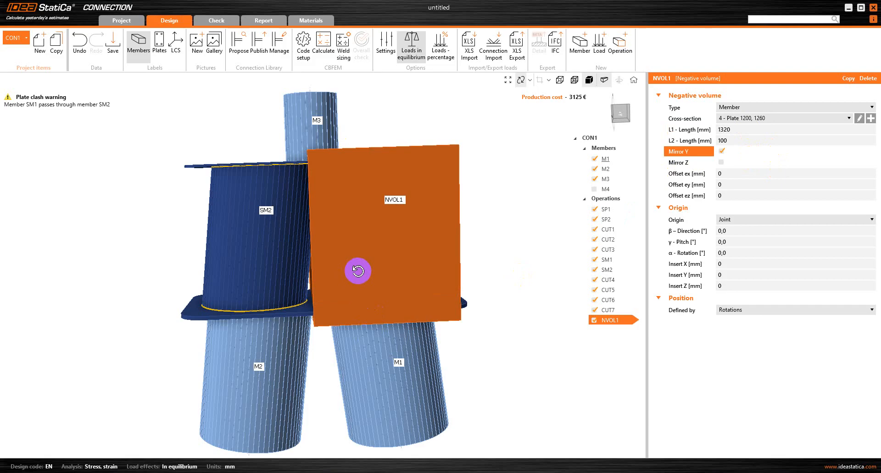
# Offset NVOL1 by ex -85 mm and ez -500 mm.
pyautogui.click(761, 172)
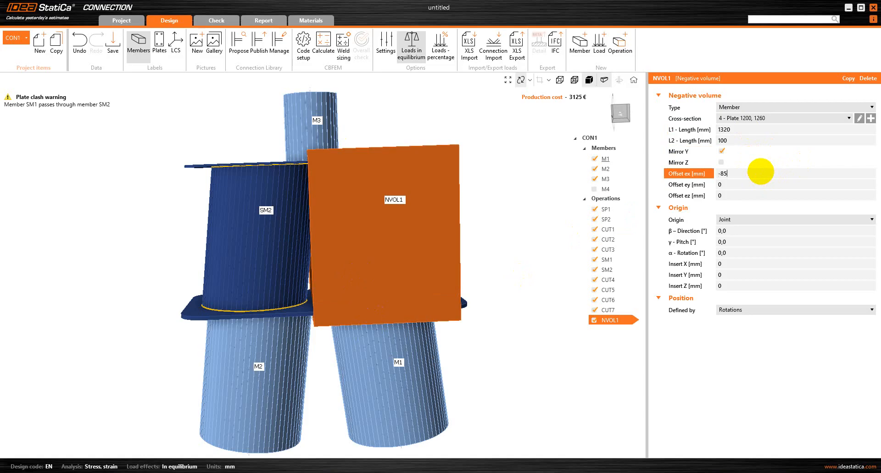
pyautogui.write('-85')
pyautogui.press('Tab')
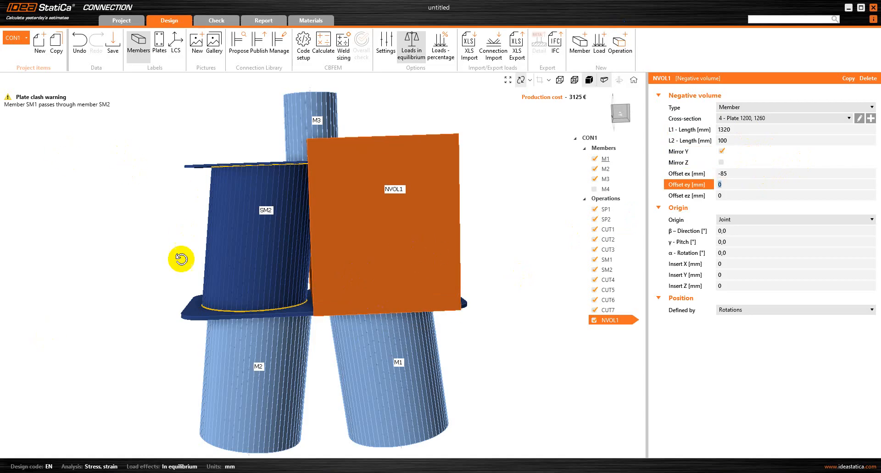
pyautogui.moveTo(336, 226)
pyautogui.mouseDown()
pyautogui.moveTo(339, 189)
pyautogui.moveTo(340, 210)
pyautogui.mouseUp()
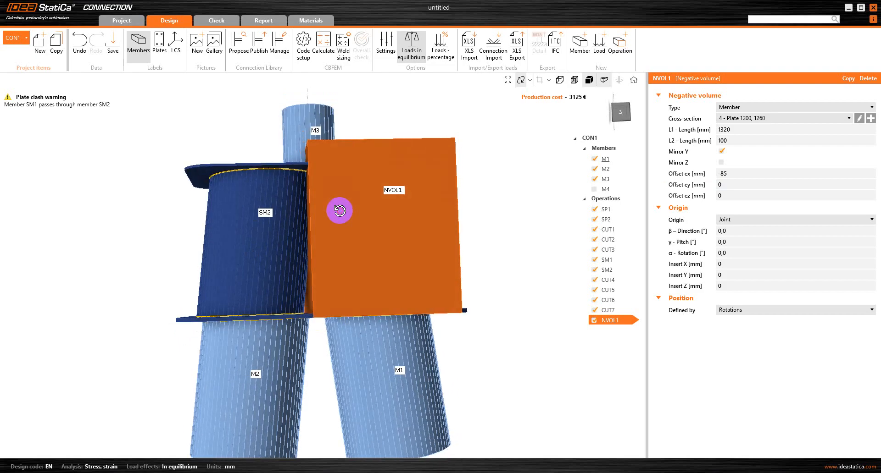
pyautogui.click(736, 196)
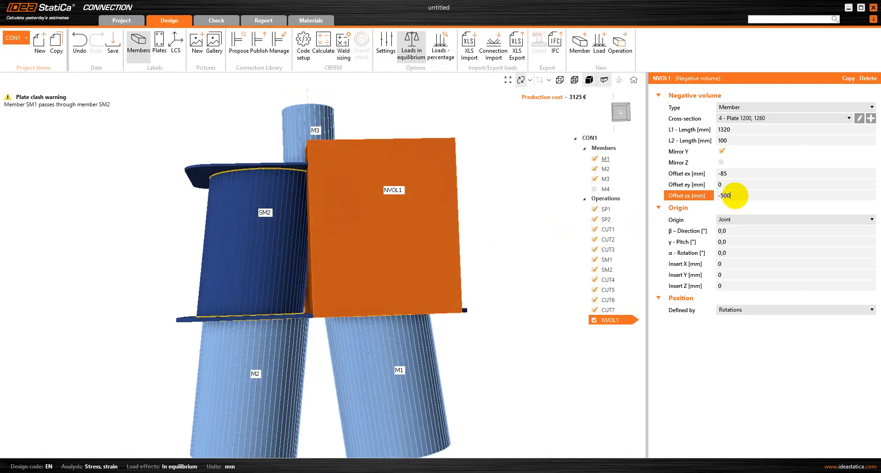
pyautogui.press('Tab')
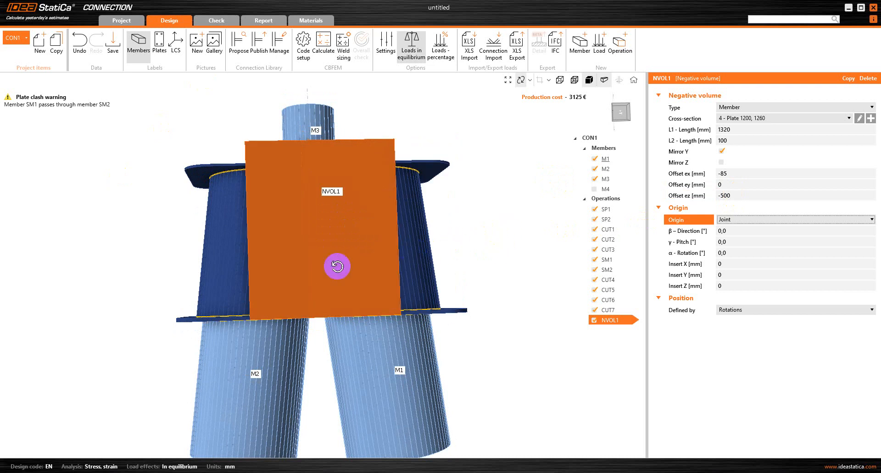
pyautogui.moveTo(337, 267); pyautogui.dragTo(310, 281)
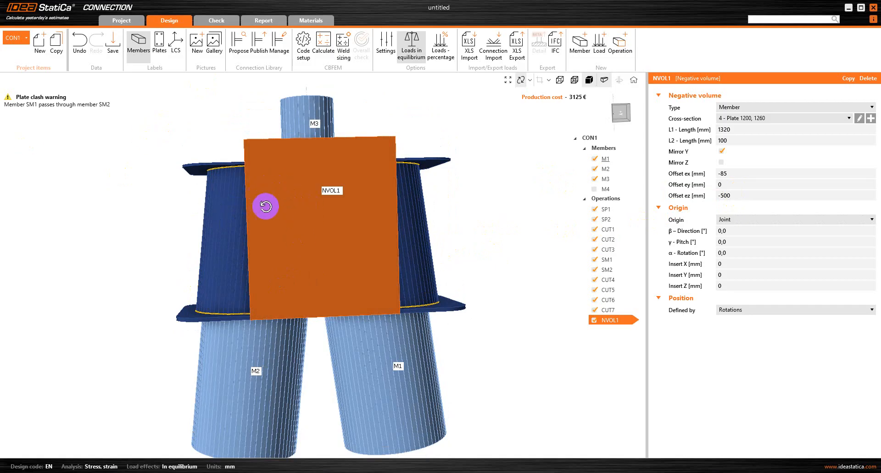
pyautogui.click(629, 43)
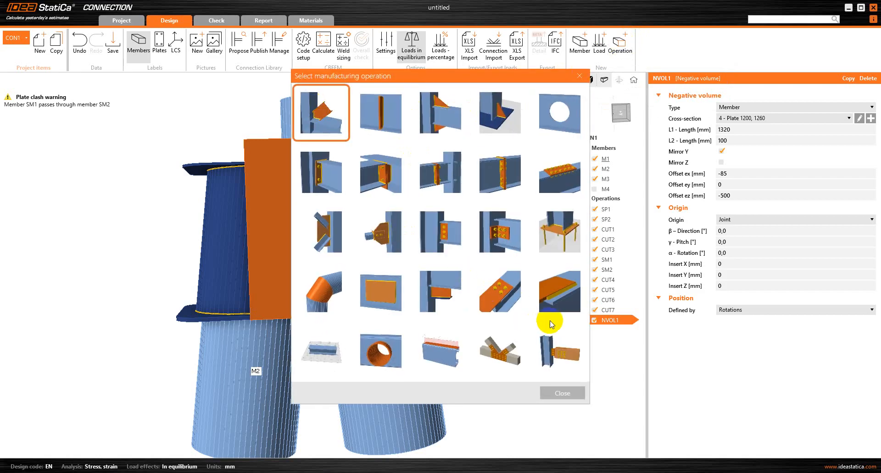
# Add cut CUT8 trimming SM1's begin by negative volume NVOL1 with the surface method.
pyautogui.click(557, 339)
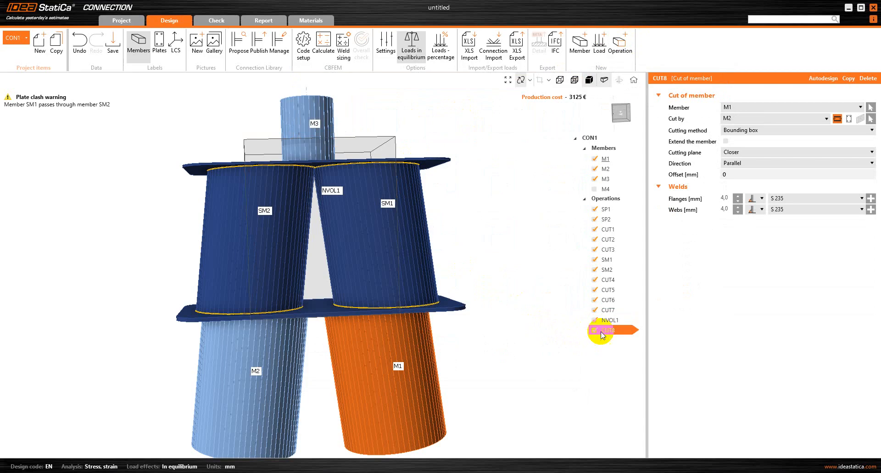
pyautogui.click(749, 106)
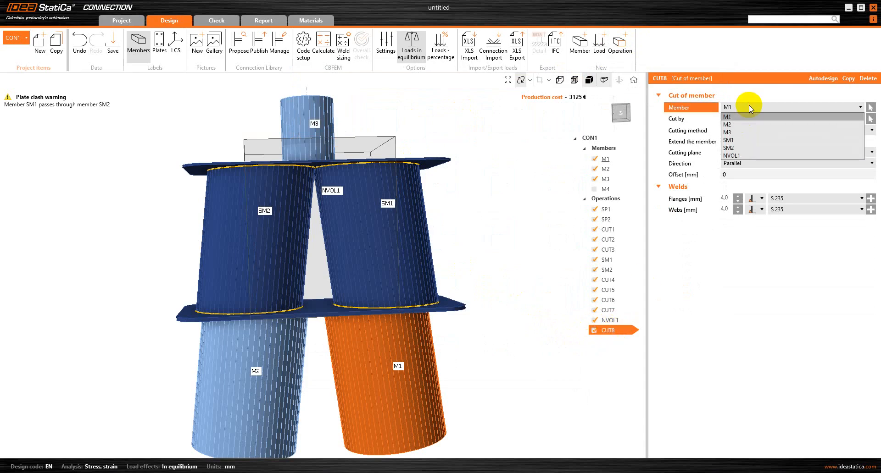
pyautogui.click(739, 141)
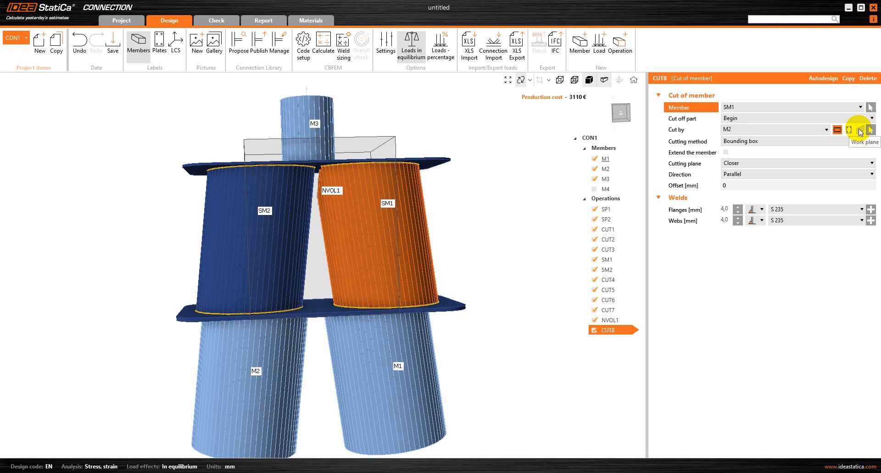
pyautogui.click(825, 130)
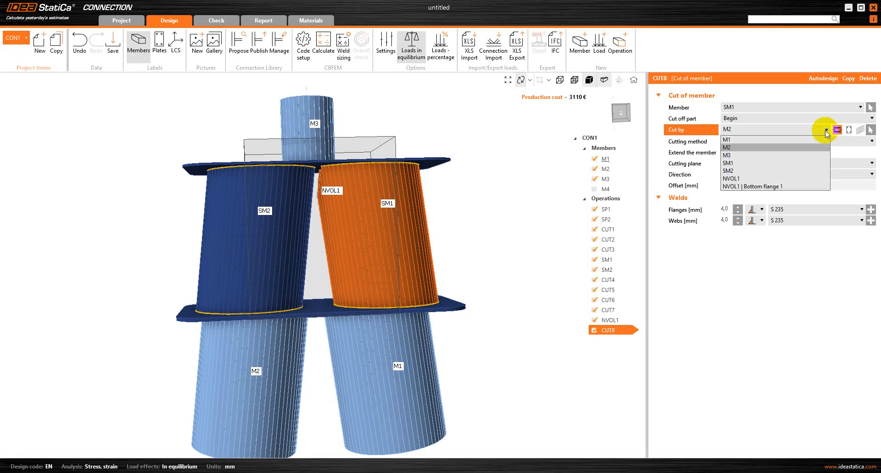
pyautogui.click(764, 178)
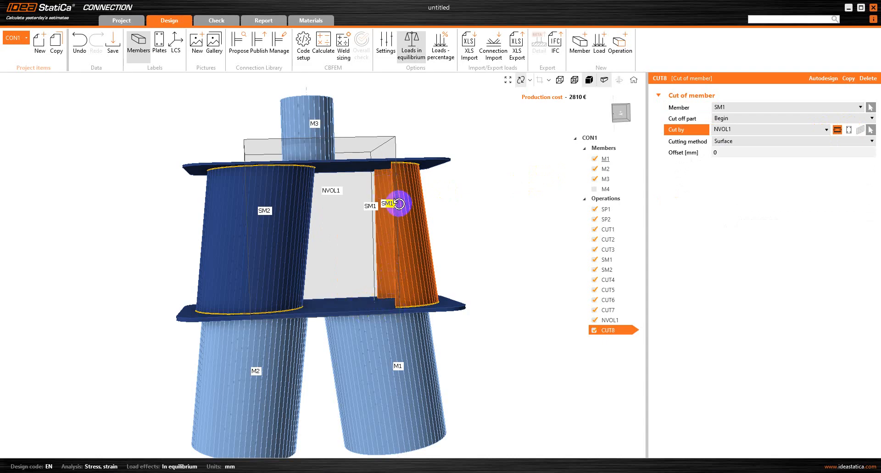
pyautogui.moveTo(395, 201); pyautogui.dragTo(382, 206)
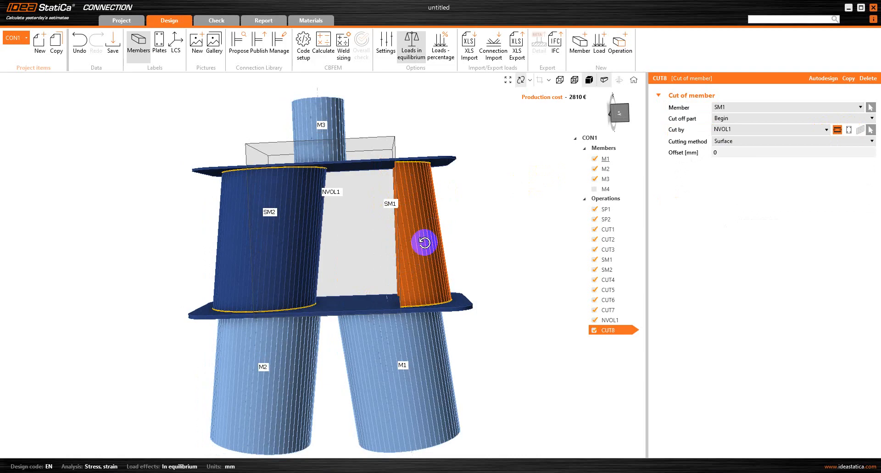
pyautogui.rightClick(624, 332)
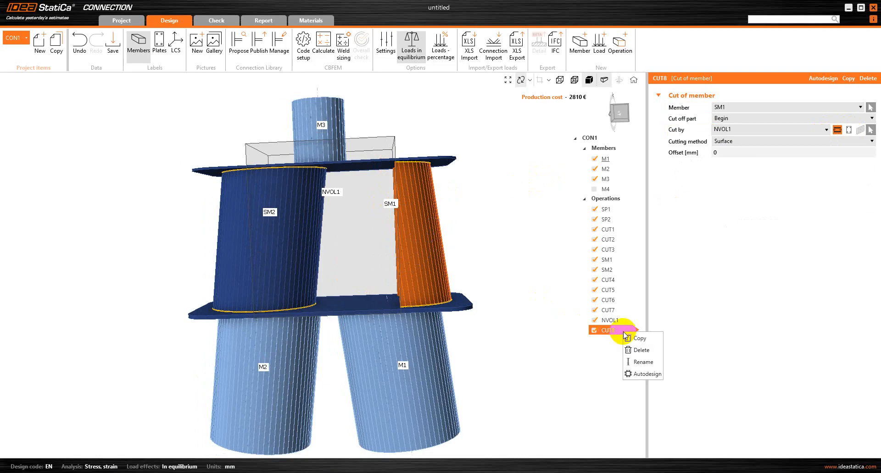
# Copy CUT8 into CUT9 and switch its cut member to SM2.
pyautogui.click(638, 343)
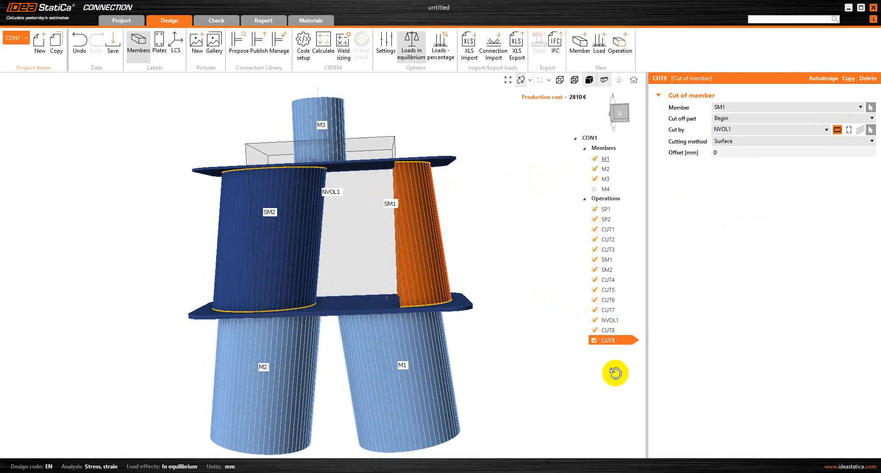
pyautogui.click(747, 108)
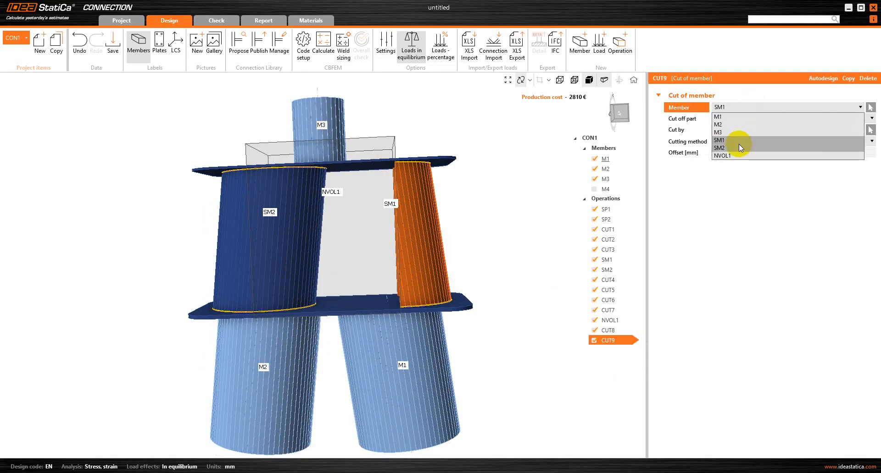
pyautogui.click(739, 147)
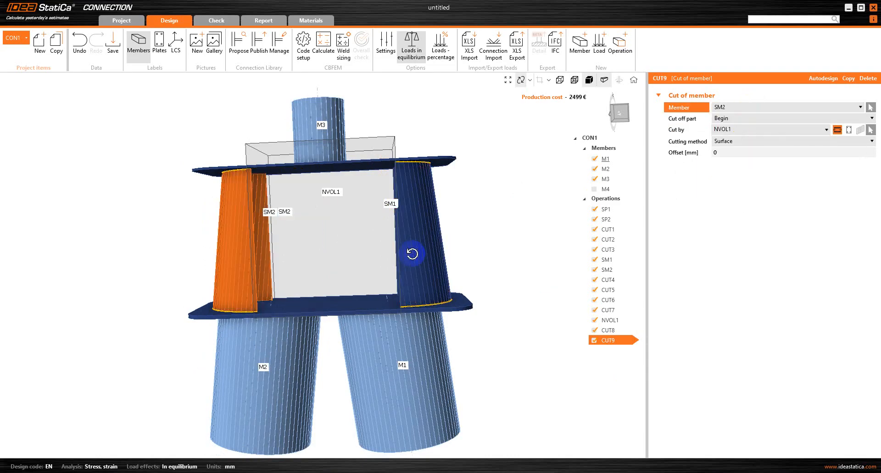
pyautogui.moveTo(313, 238)
pyautogui.mouseDown()
pyautogui.moveTo(341, 229)
pyautogui.moveTo(301, 242)
pyautogui.moveTo(311, 268)
pyautogui.moveTo(317, 240)
pyautogui.mouseUp()
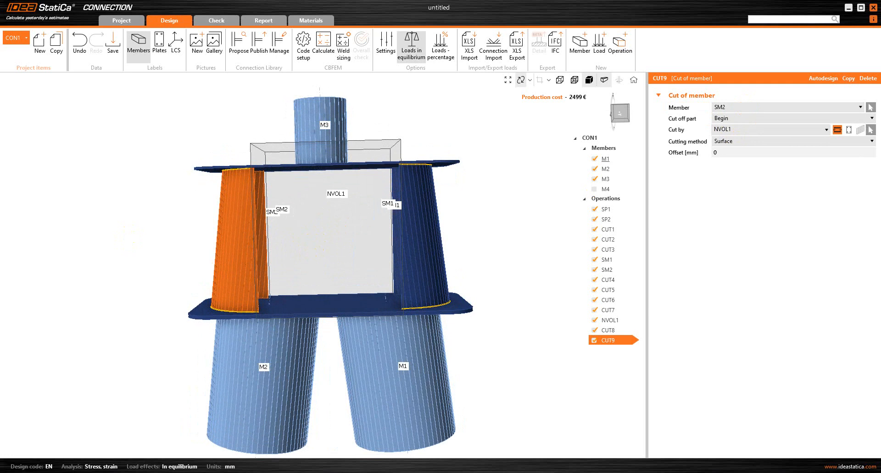
pyautogui.moveTo(287, 261); pyautogui.dragTo(313, 268)
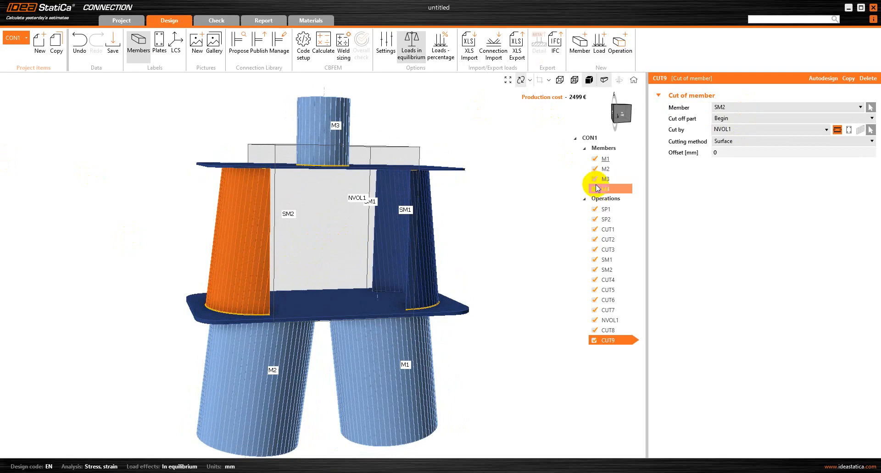
# Show member M4 in the model again and bring up the manufacturing operations gallery.
pyautogui.click(595, 189)
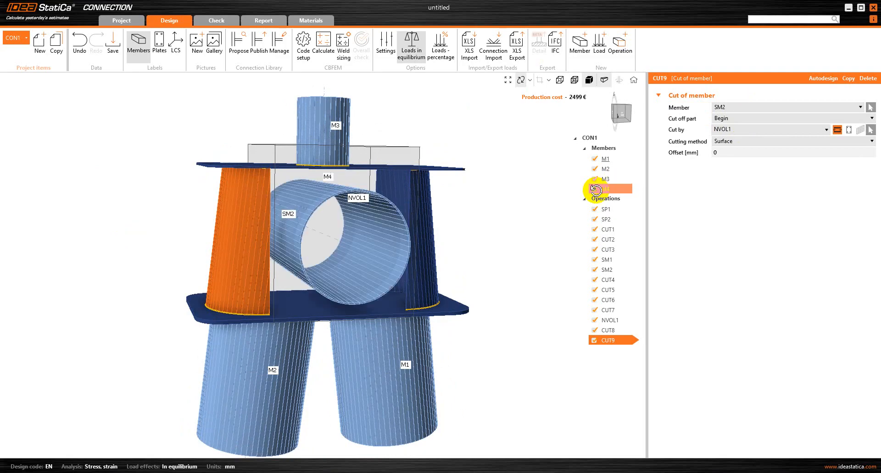
pyautogui.moveTo(335, 267); pyautogui.dragTo(307, 257, button='right')
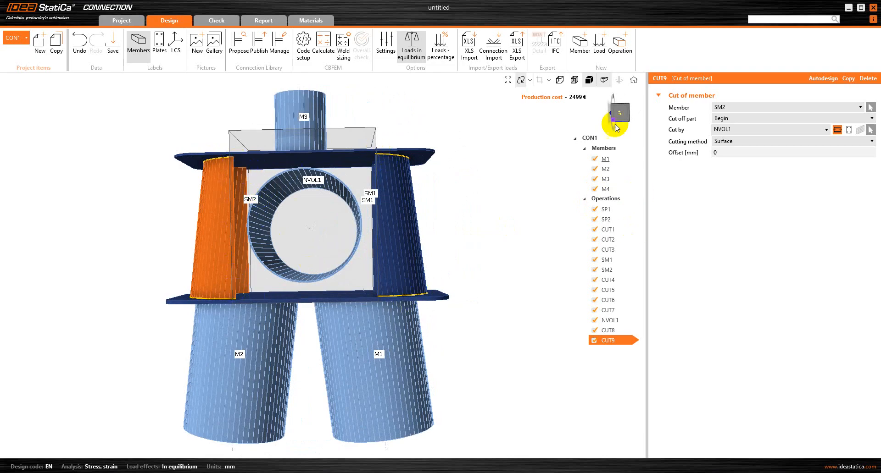
pyautogui.click(620, 51)
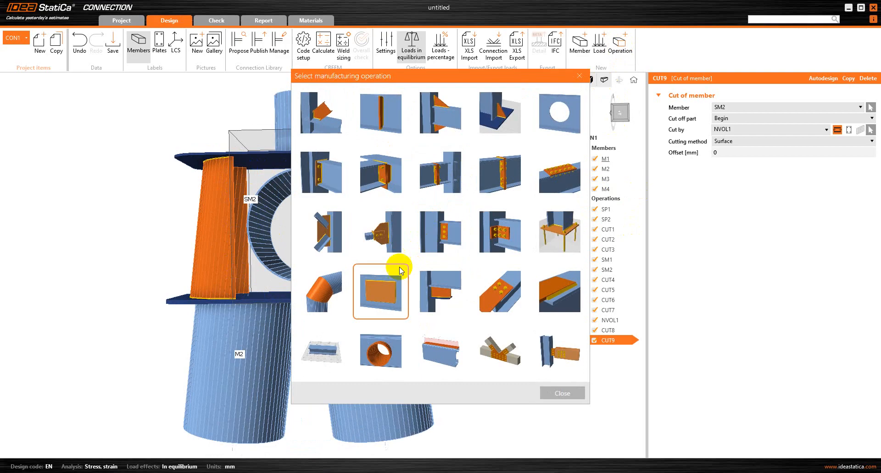
# Add stiffening plate SP3, 16 mm thick, with widths B1 900 and B2 600.
pyautogui.click(384, 288)
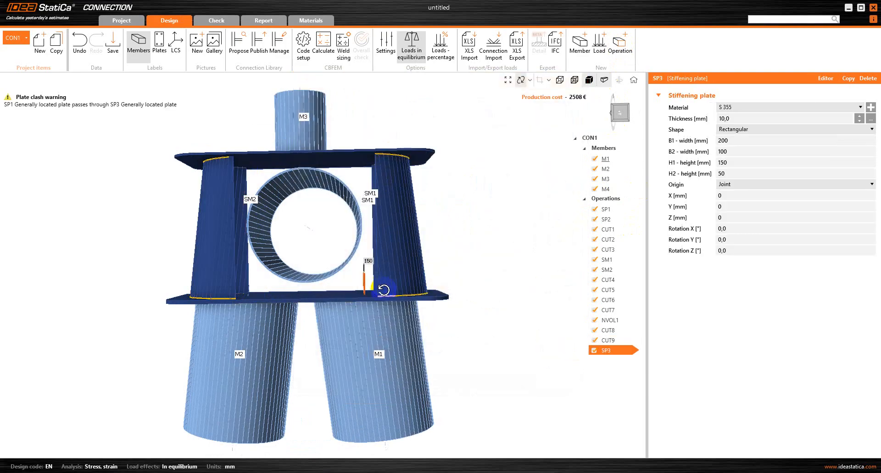
pyautogui.moveTo(361, 300); pyautogui.dragTo(355, 294)
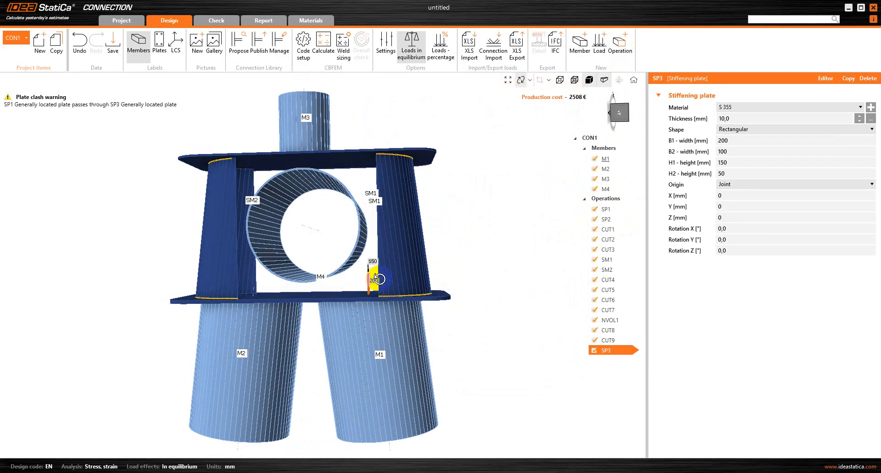
pyautogui.click(730, 118)
pyautogui.moveTo(731, 118); pyautogui.dragTo(705, 113)
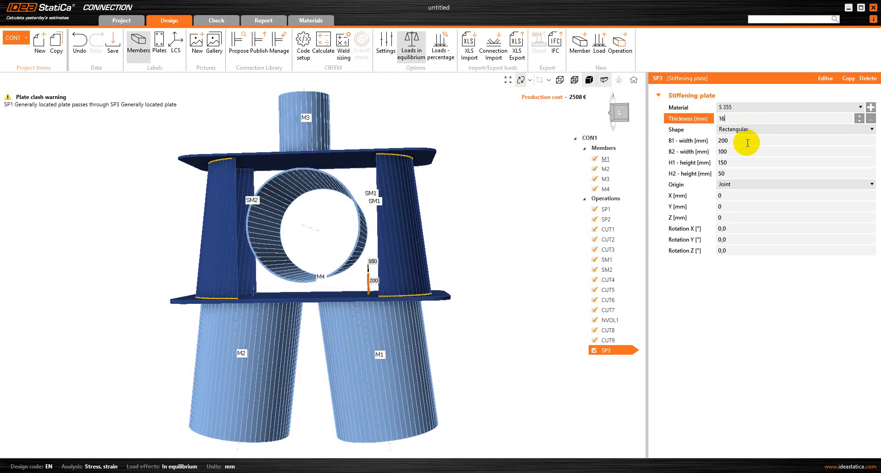
pyautogui.press('Tab')
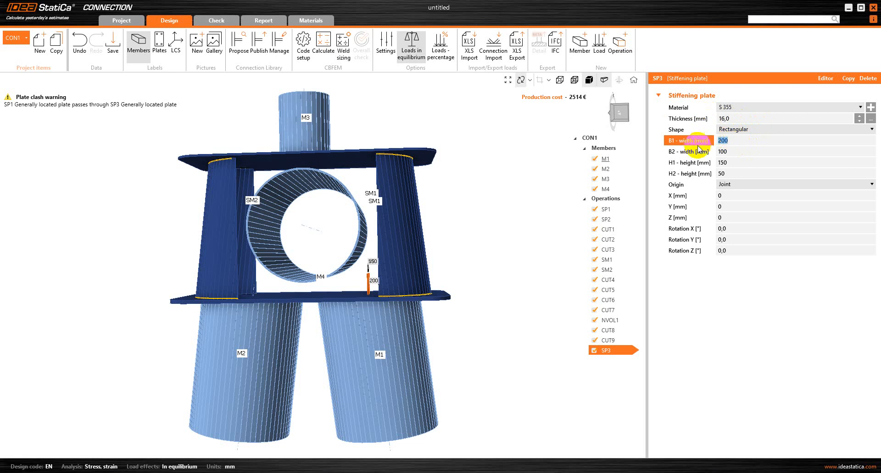
pyautogui.write('900')
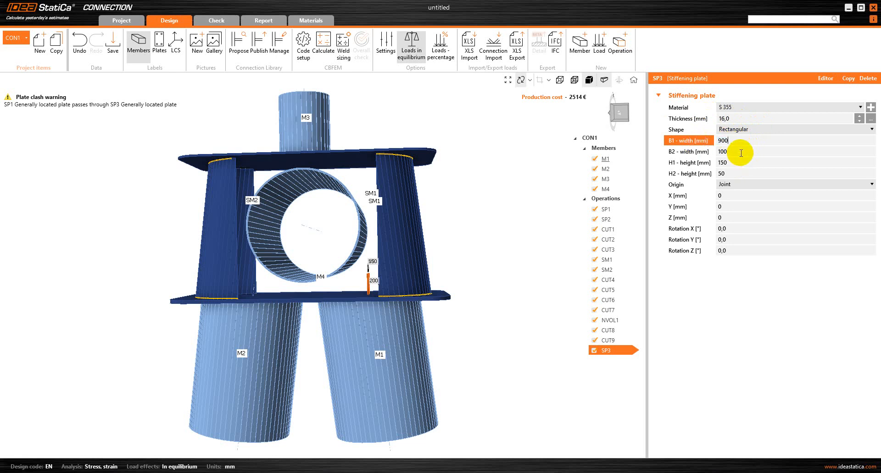
pyautogui.press('Tab')
pyautogui.write('6')
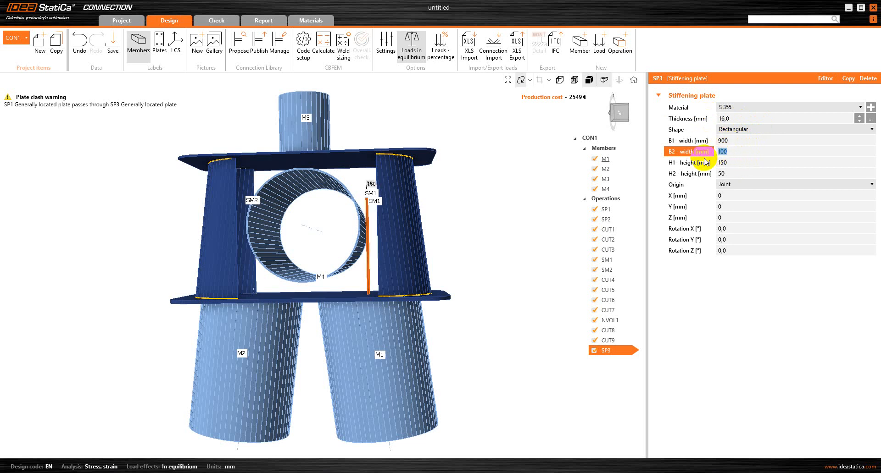
pyautogui.write('00')
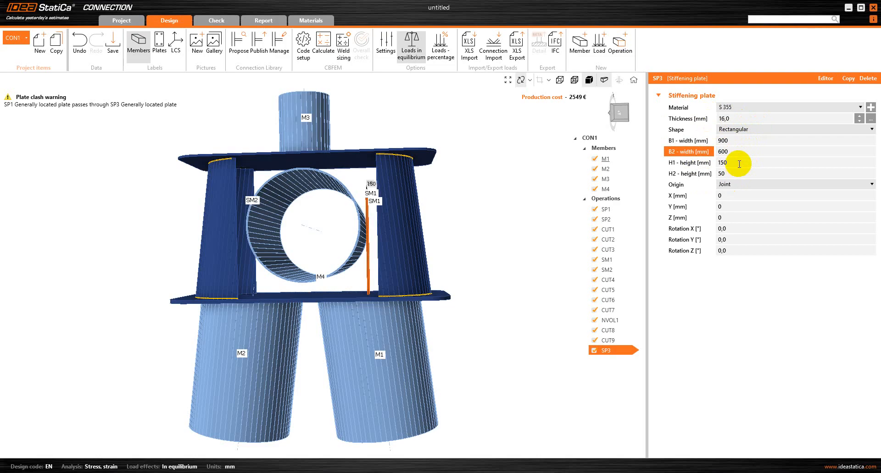
pyautogui.press('Tab')
# Give SP3 heights H1/H2 600, position X -440, Y 450, Z -500, rotated 90° about X.
pyautogui.write('6')
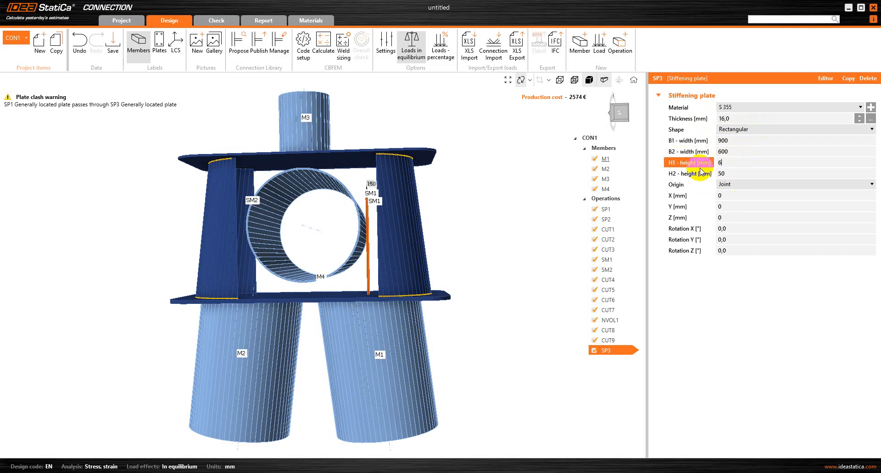
pyautogui.click(727, 176)
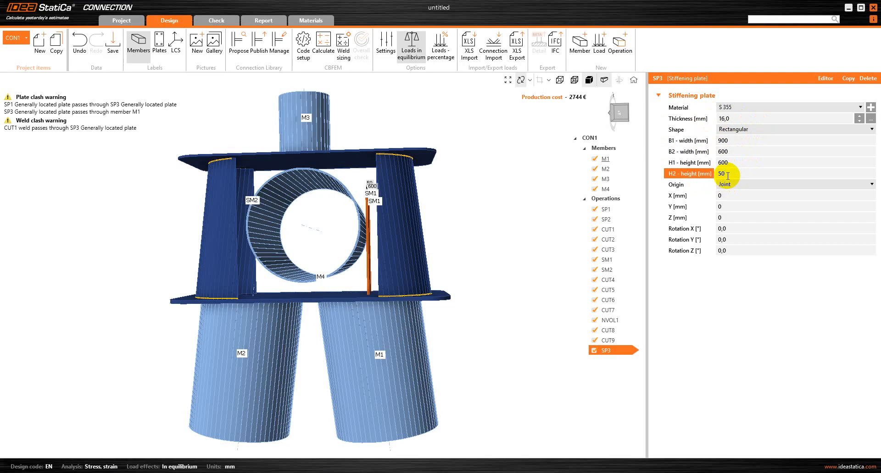
pyautogui.moveTo(728, 176); pyautogui.dragTo(717, 174)
pyautogui.write('600')
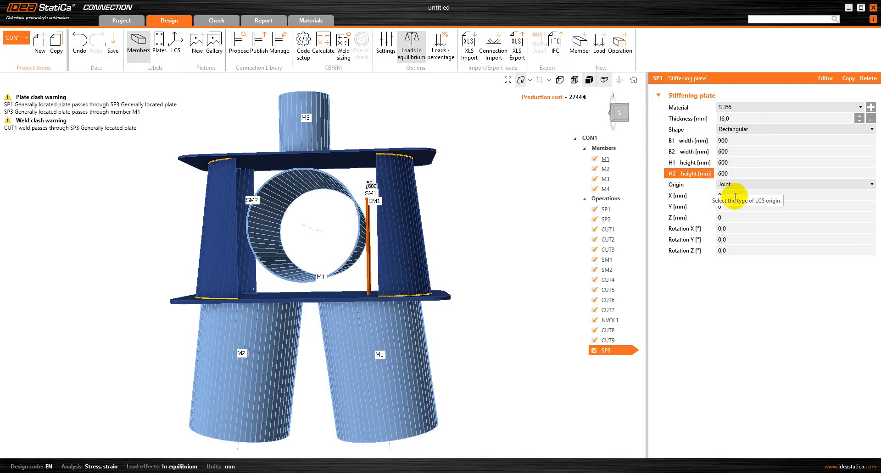
pyautogui.click(735, 196)
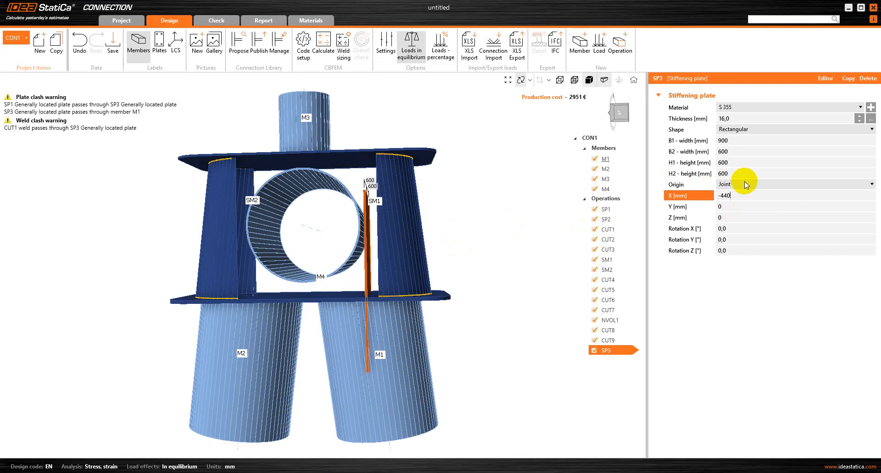
pyautogui.click(727, 207)
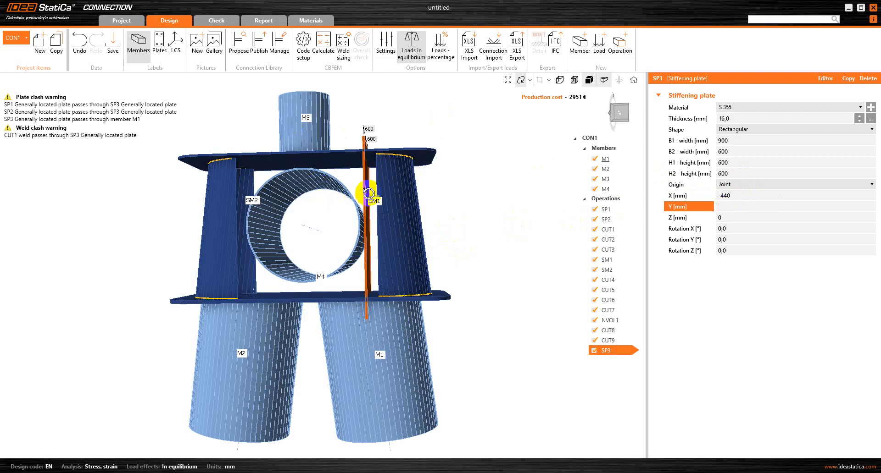
pyautogui.click(733, 216)
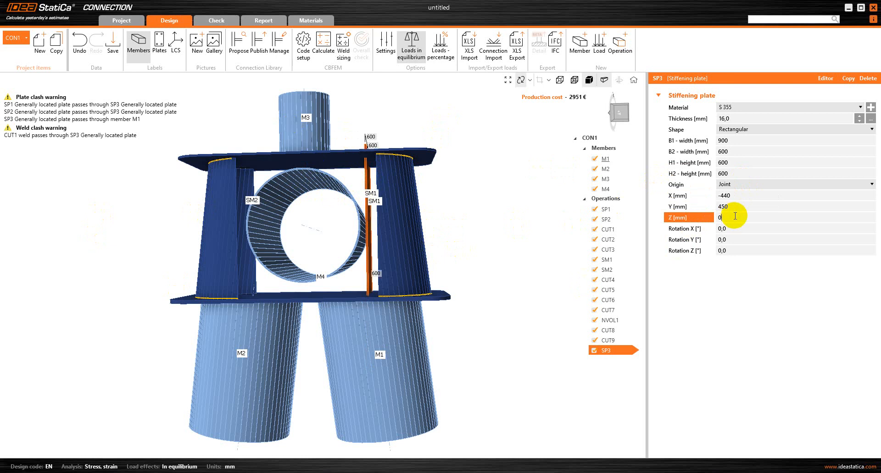
pyautogui.write('-500')
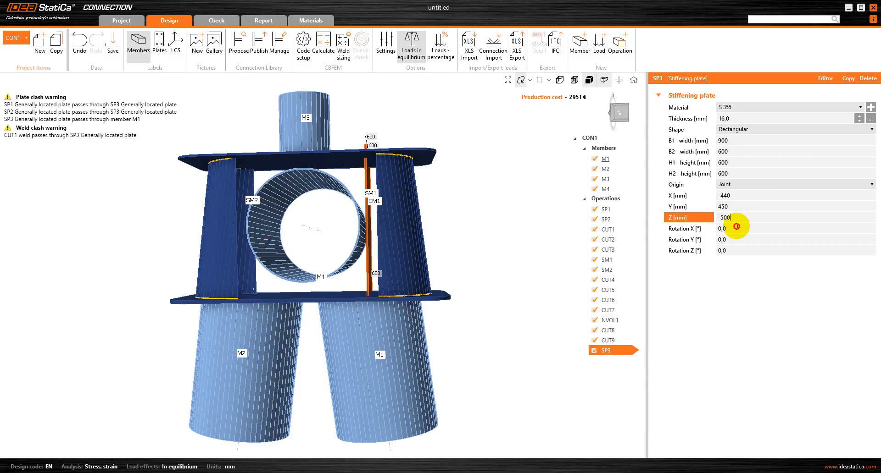
pyautogui.click(737, 227)
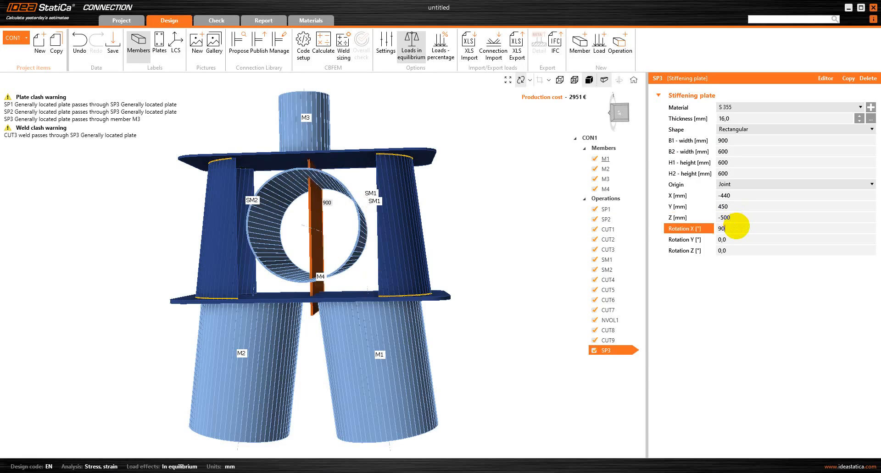
pyautogui.press('Return')
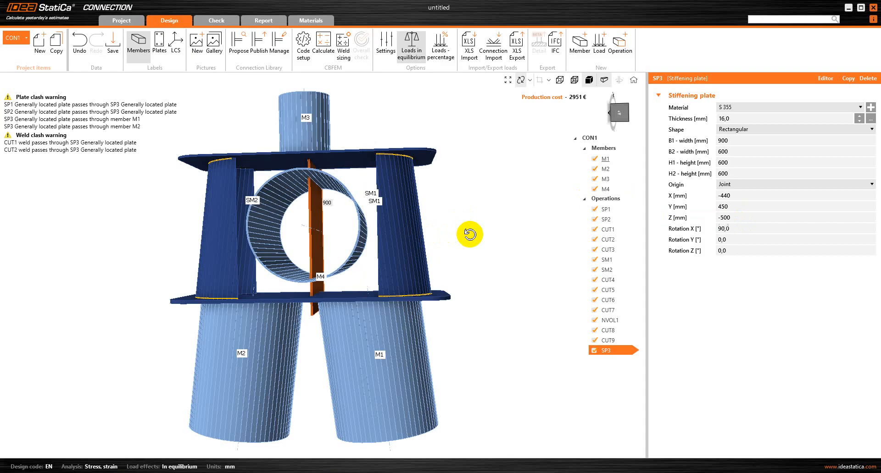
pyautogui.moveTo(349, 230); pyautogui.dragTo(401, 244)
pyautogui.scroll(3, 344, 212)
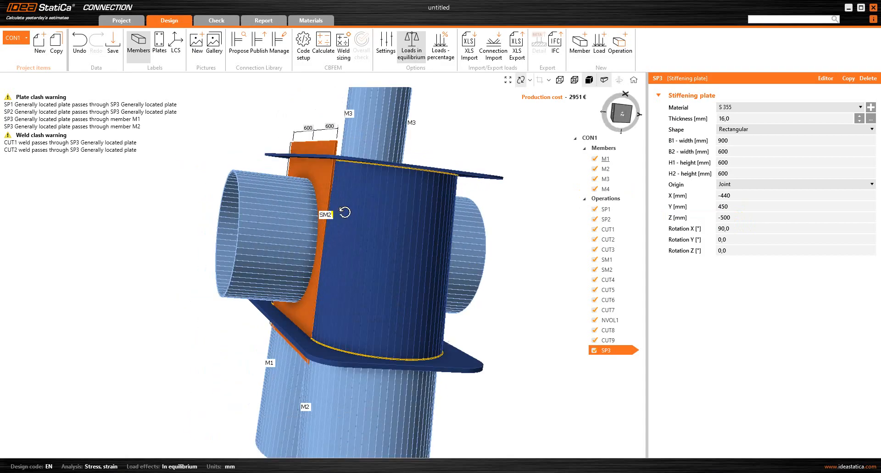
pyautogui.moveTo(344, 212); pyautogui.dragTo(393, 216)
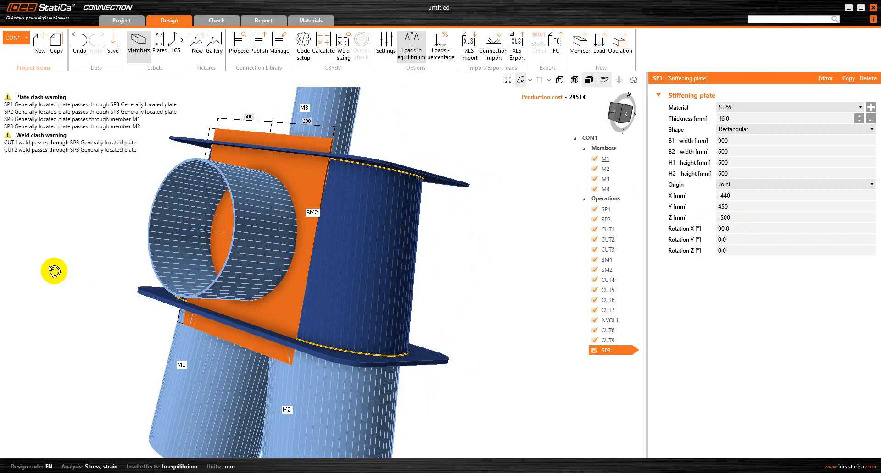
pyautogui.moveTo(360, 229); pyautogui.dragTo(249, 242)
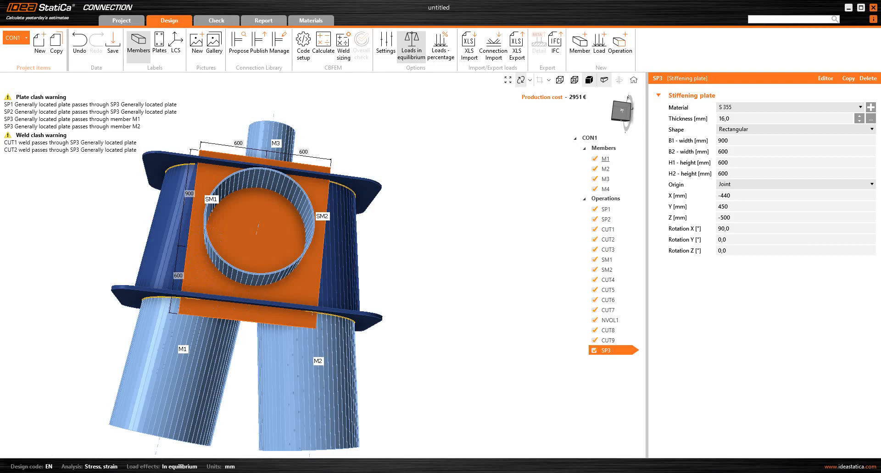
# Add a cut-of-plate operation PCUT1 with SP3 as the modified plate.
pyautogui.click(616, 53)
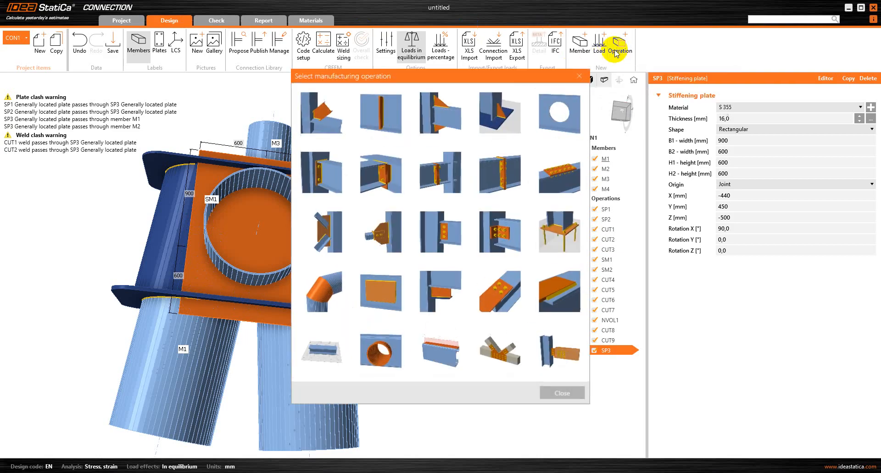
pyautogui.click(445, 280)
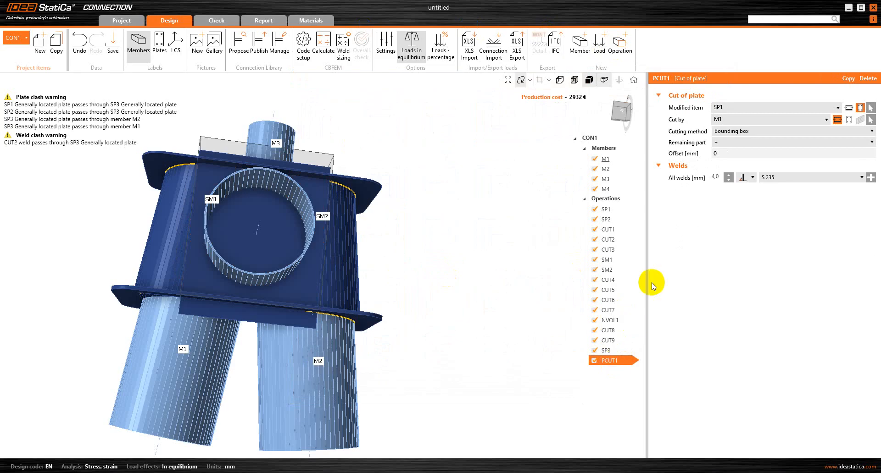
pyautogui.click(745, 109)
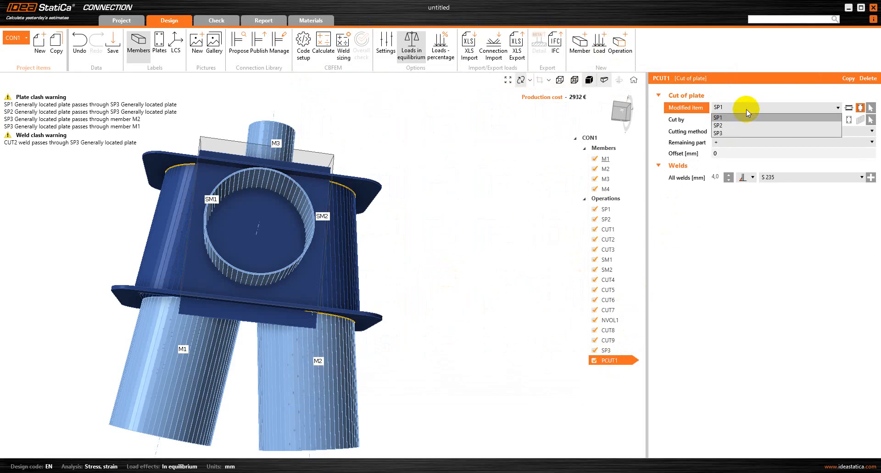
pyautogui.click(735, 134)
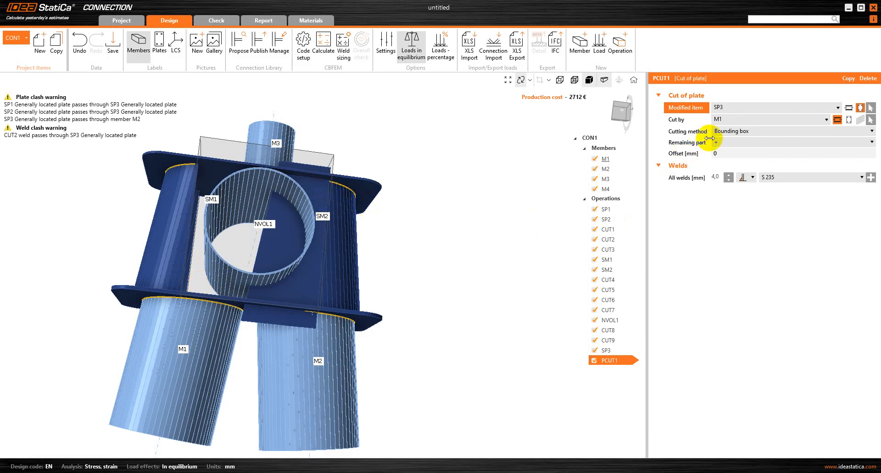
# Cut SP3 by plate SP1, keeping the '-' remaining part.
pyautogui.click(848, 119)
pyautogui.click(811, 117)
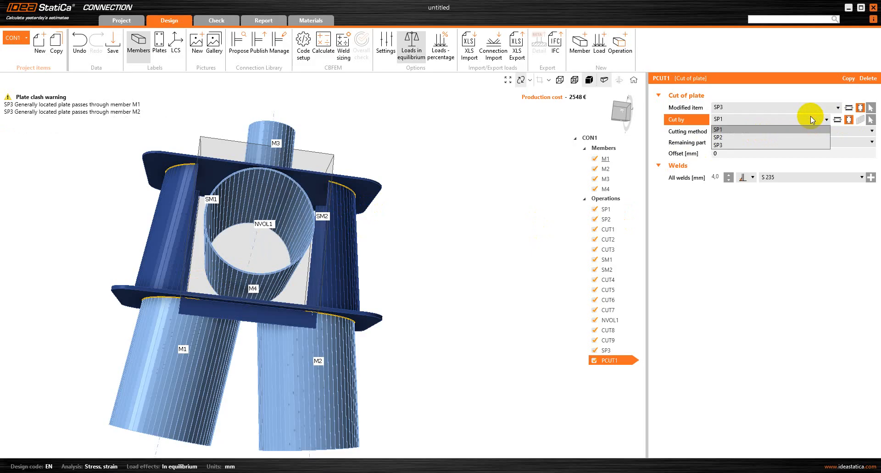
pyautogui.click(762, 129)
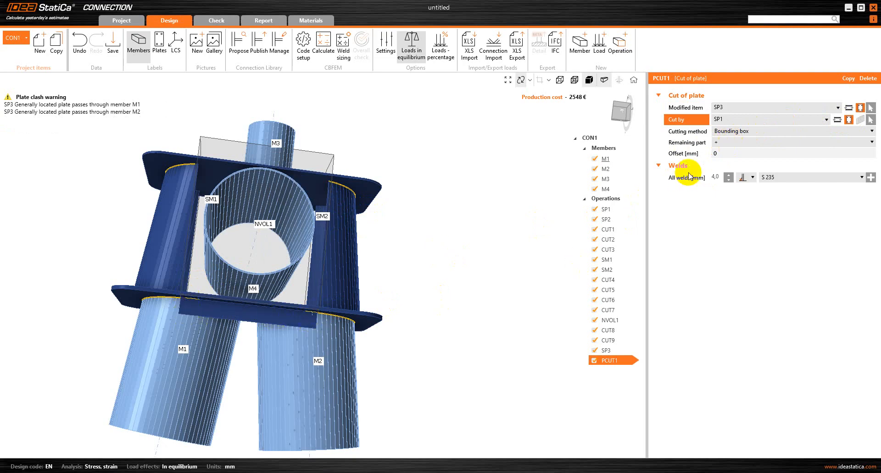
pyautogui.click(724, 142)
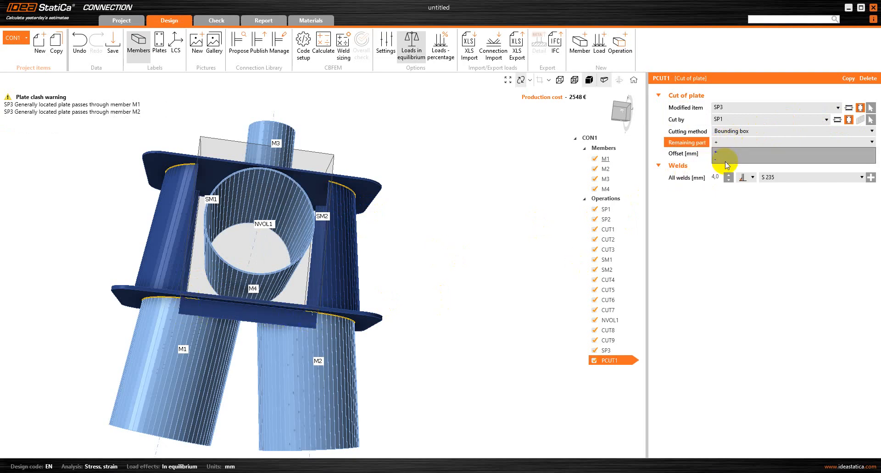
pyautogui.click(713, 159)
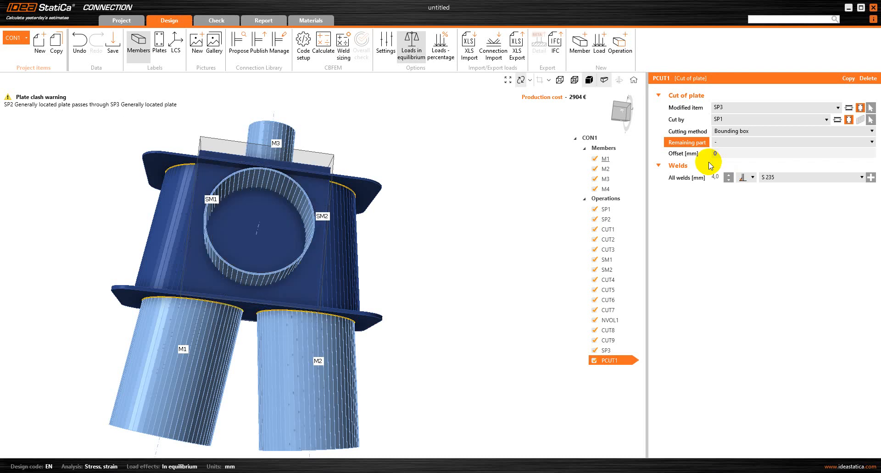
pyautogui.moveTo(222, 308); pyautogui.dragTo(243, 311)
pyautogui.scroll(3, 269, 278)
pyautogui.scroll(3, 241, 298)
pyautogui.scroll(1, 241, 320)
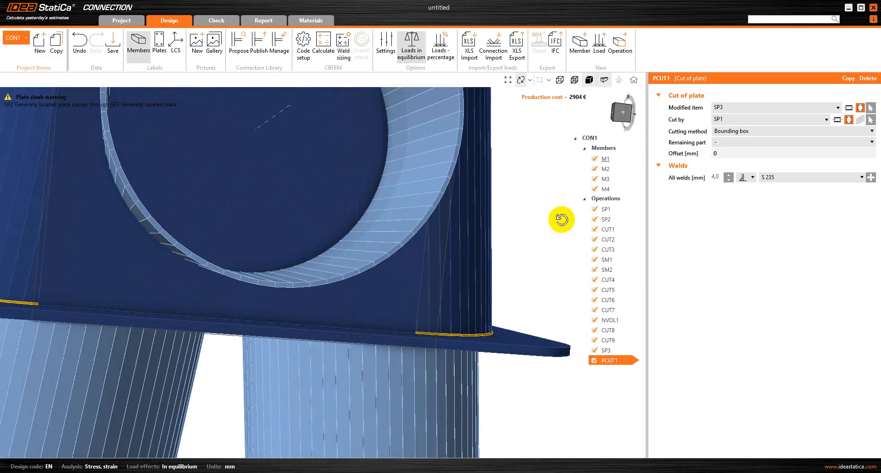
# Change the PCUT1 weld from fillet to butt weld.
pyautogui.click(752, 178)
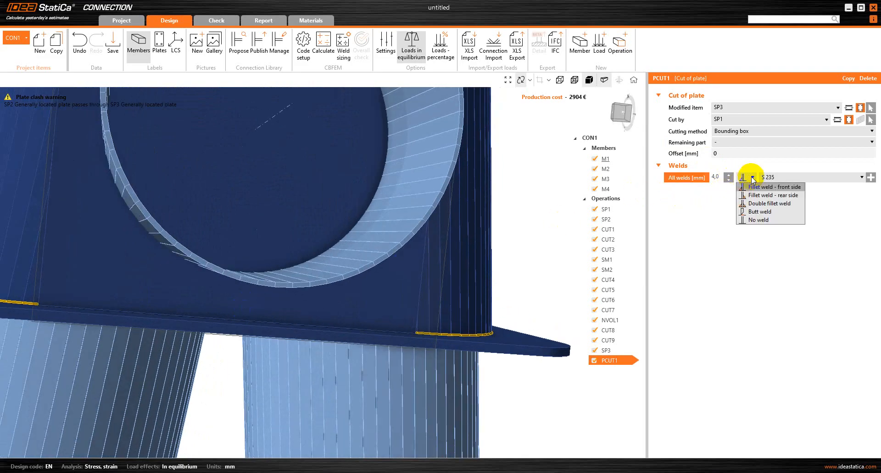
pyautogui.click(753, 212)
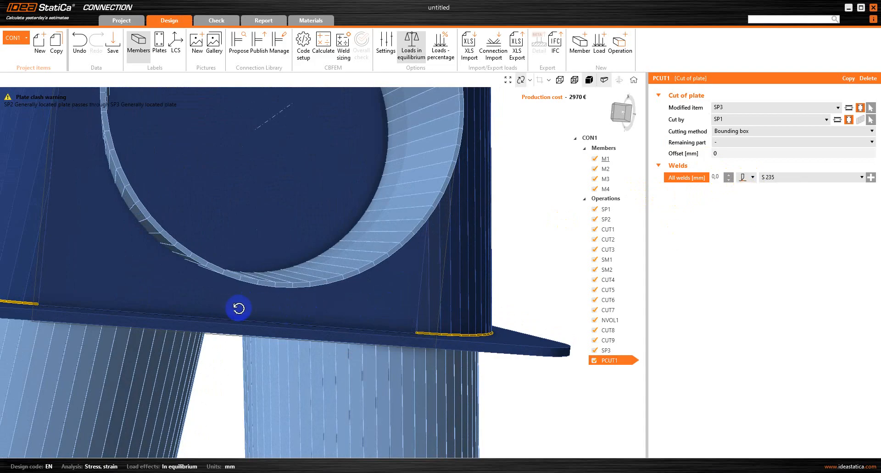
pyautogui.moveTo(239, 308); pyautogui.dragTo(227, 328, button='right')
pyautogui.scroll(2, 224, 304)
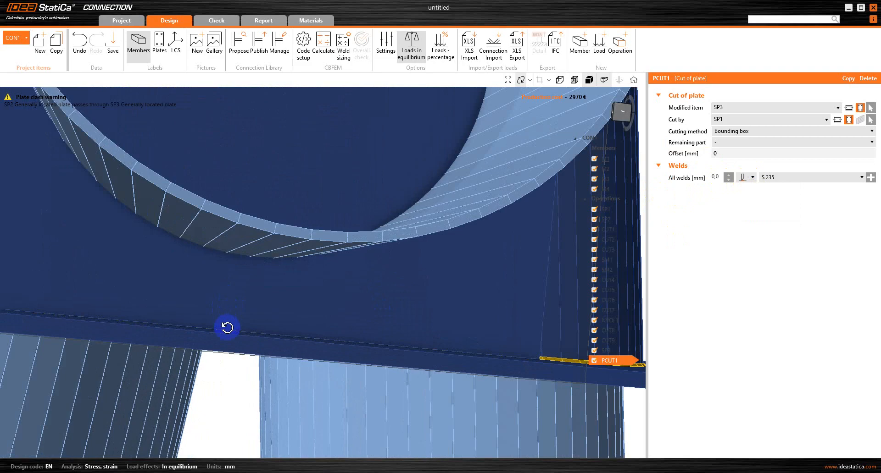
# Inspect the welds in transparent display, then orbit to a frontal view of the tube opening.
pyautogui.click(576, 83)
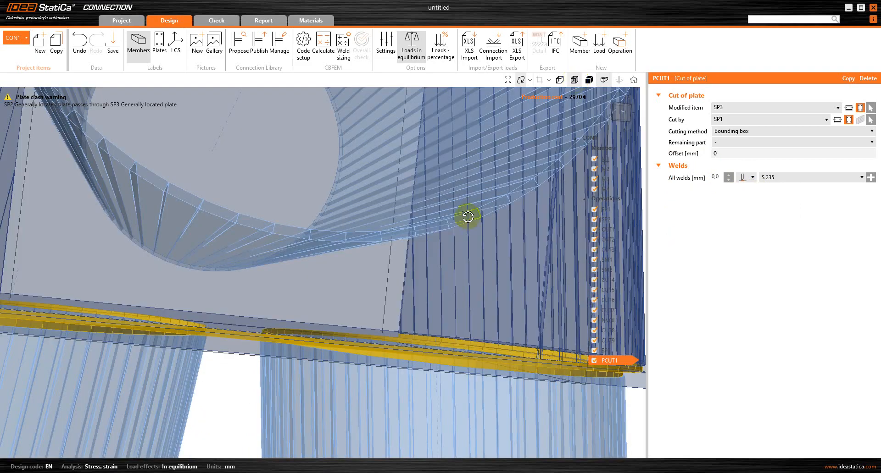
pyautogui.moveTo(466, 267); pyautogui.dragTo(422, 356, button='right')
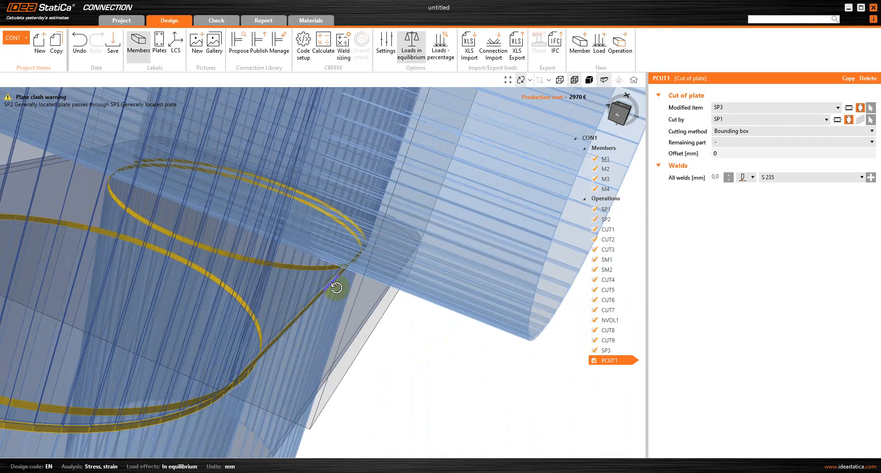
pyautogui.click(573, 85)
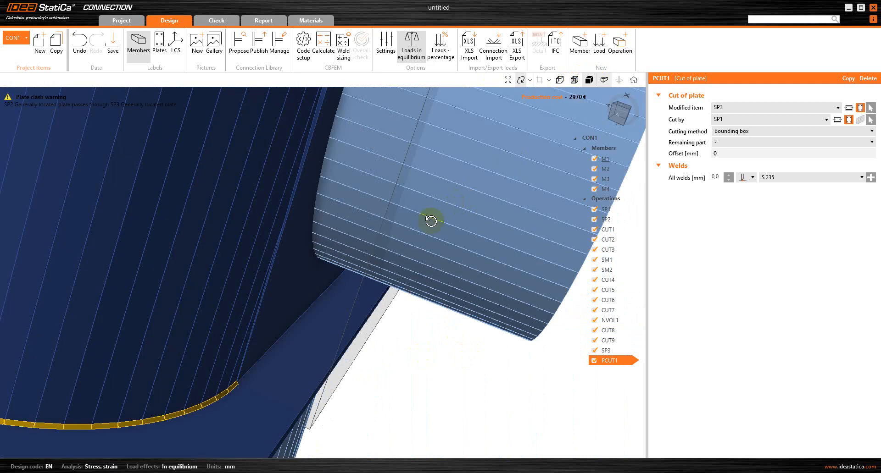
pyautogui.moveTo(430, 221); pyautogui.dragTo(330, 229)
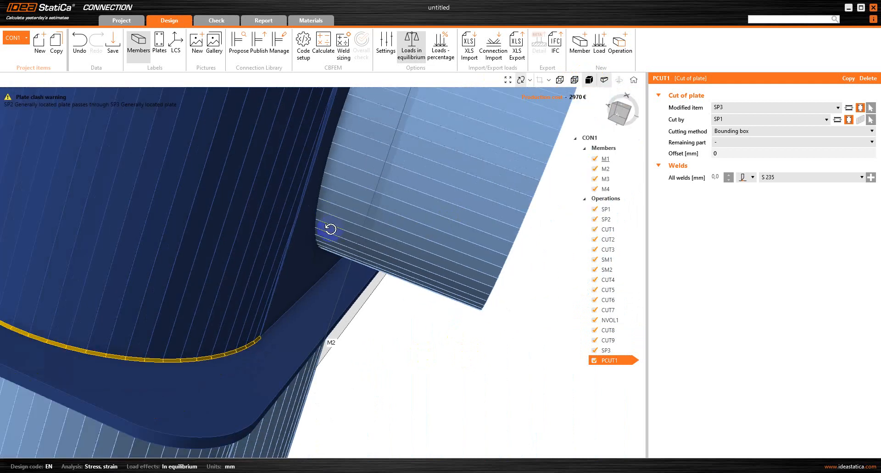
pyautogui.moveTo(394, 238)
pyautogui.mouseDown()
pyautogui.moveTo(296, 238)
pyautogui.moveTo(205, 269)
pyautogui.mouseUp()
pyautogui.moveTo(403, 262)
pyautogui.mouseDown()
pyautogui.moveTo(290, 252)
pyautogui.moveTo(330, 267)
pyautogui.moveTo(328, 281)
pyautogui.moveTo(330, 263)
pyautogui.moveTo(454, 185)
pyautogui.mouseUp()
pyautogui.moveTo(257, 267)
pyautogui.mouseDown()
pyautogui.moveTo(306, 184)
pyautogui.moveTo(58, 227)
pyautogui.mouseUp()
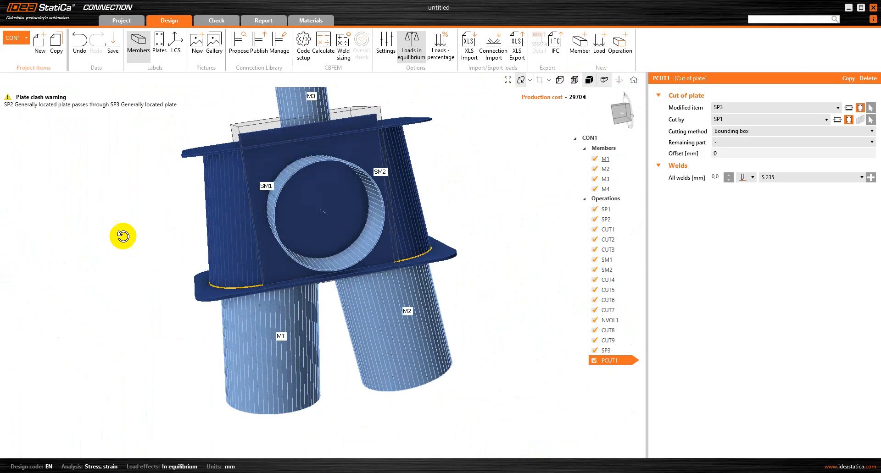
# Copy PCUT1 as PCUT2, cutting SP3 by plate SP2 and keeping the '+' part.
pyautogui.rightClick(619, 364)
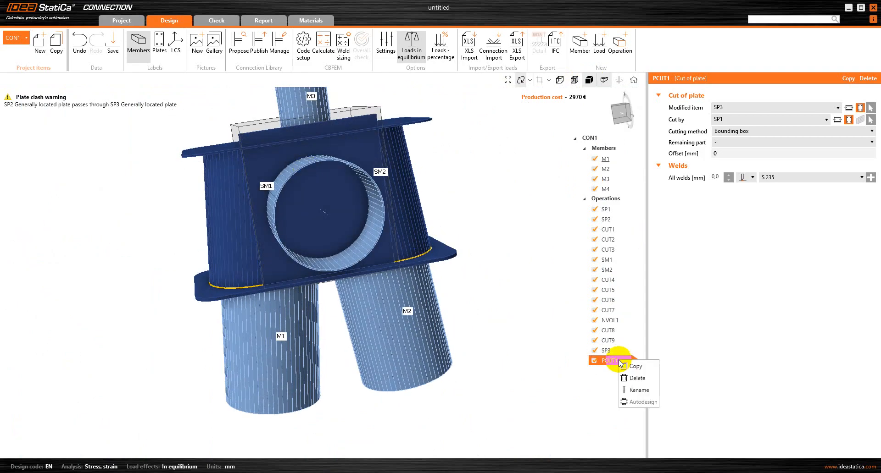
pyautogui.click(654, 367)
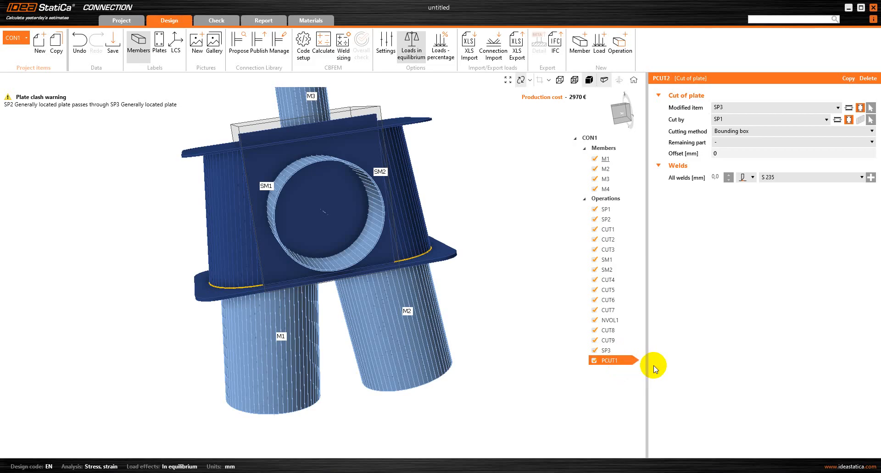
pyautogui.click(741, 119)
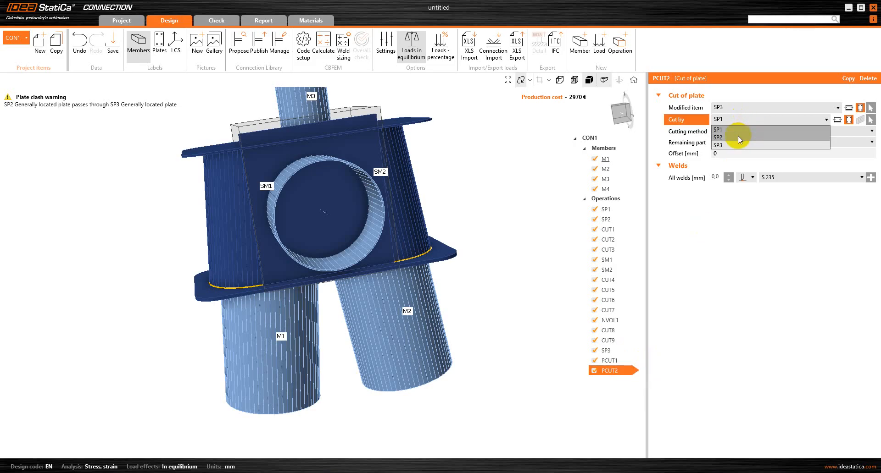
pyautogui.click(737, 136)
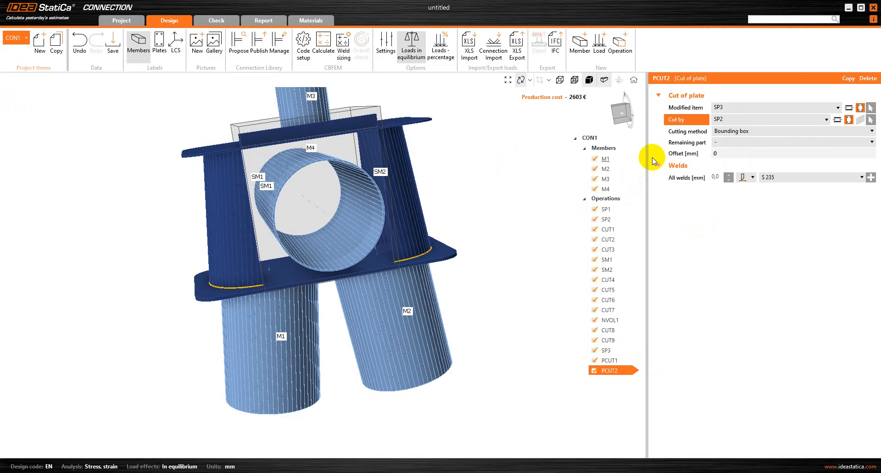
pyautogui.click(724, 142)
pyautogui.click(725, 152)
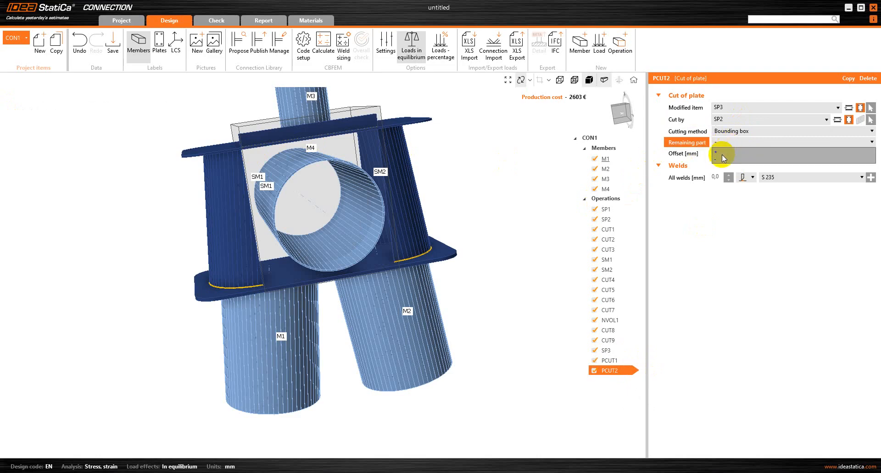
pyautogui.moveTo(300, 184); pyautogui.dragTo(311, 102)
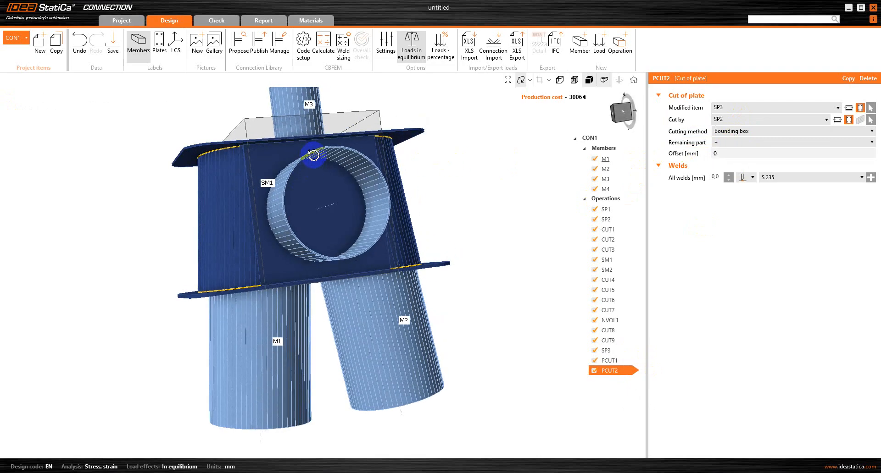
pyautogui.scroll(2, 302, 146)
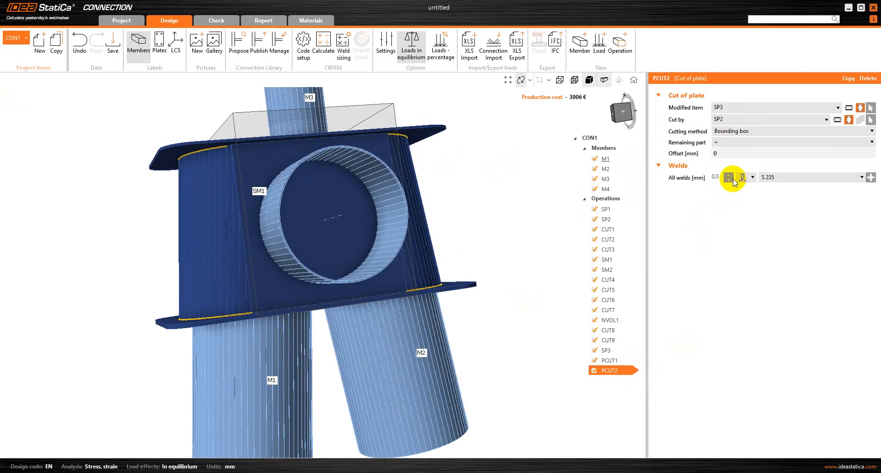
# Set the PCUT2 weld type to butt weld.
pyautogui.click(752, 178)
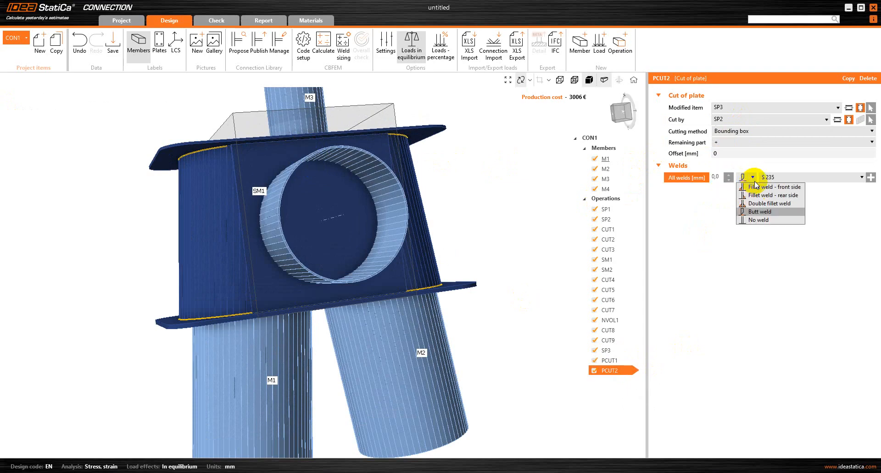
pyautogui.click(758, 214)
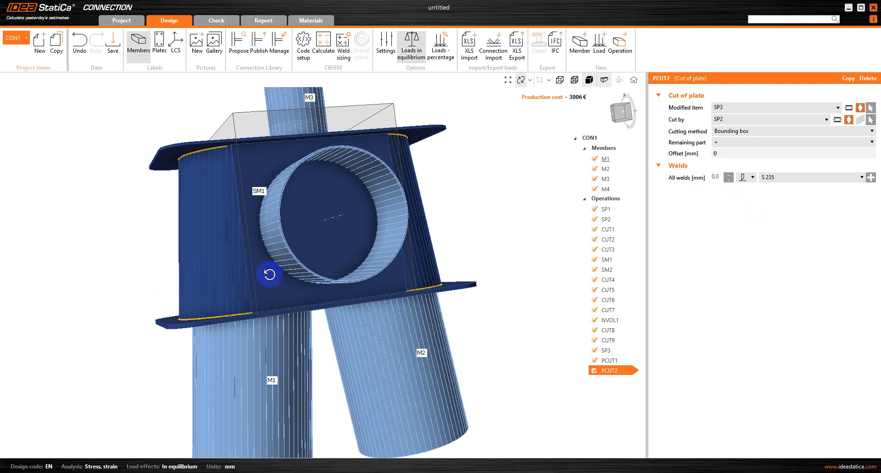
pyautogui.moveTo(267, 276); pyautogui.dragTo(419, 222, button='right')
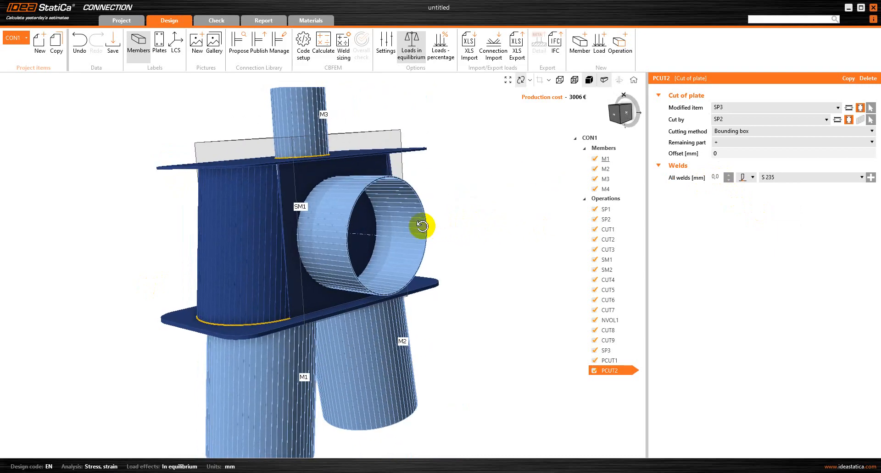
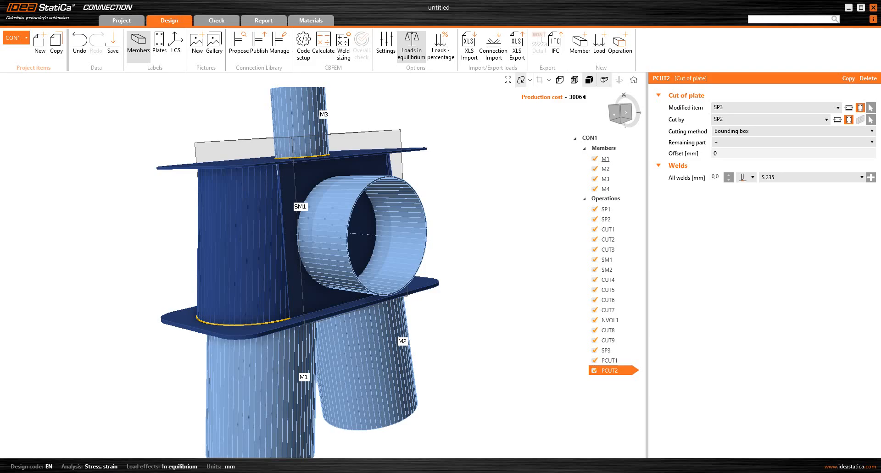
# Copy PCUT2 as PCUT3, cutting plate SP3 by member M4.
pyautogui.rightClick(615, 372)
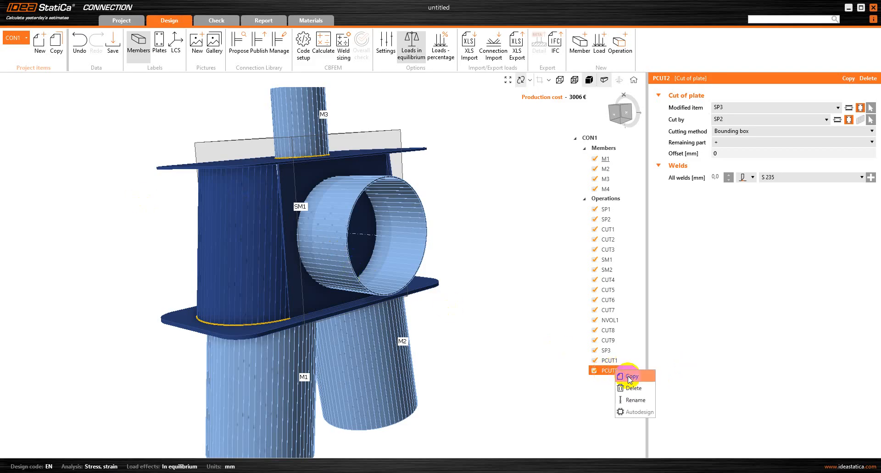
pyautogui.click(628, 376)
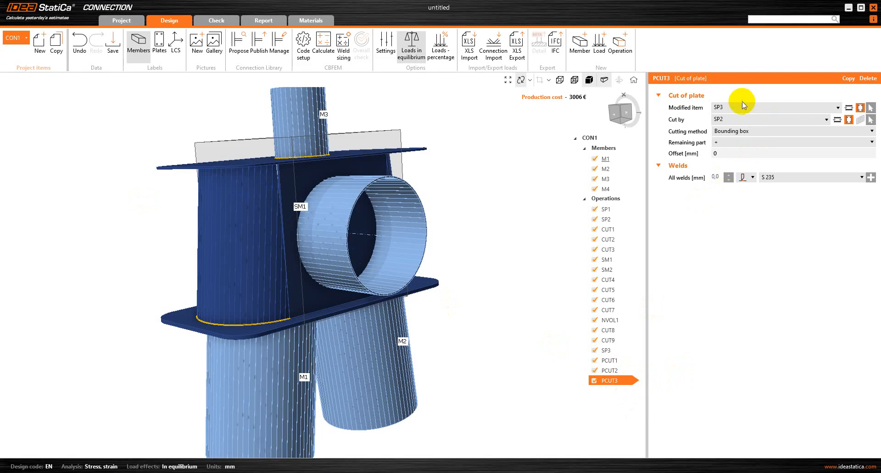
pyautogui.click(834, 120)
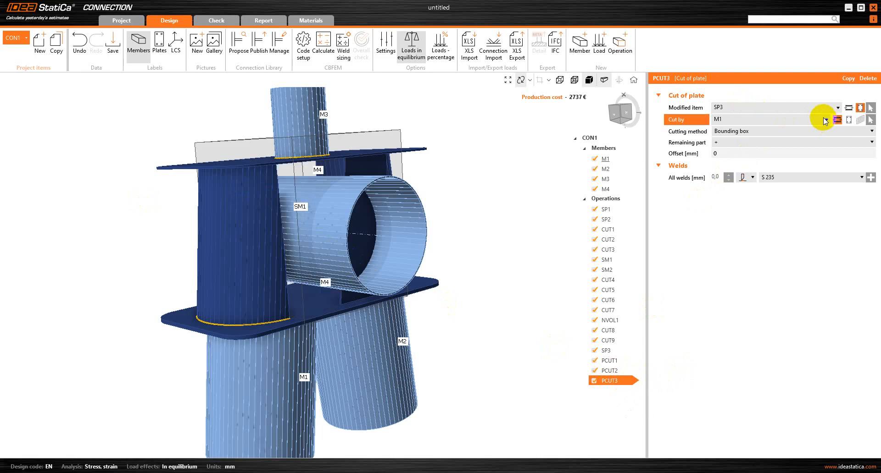
pyautogui.click(826, 120)
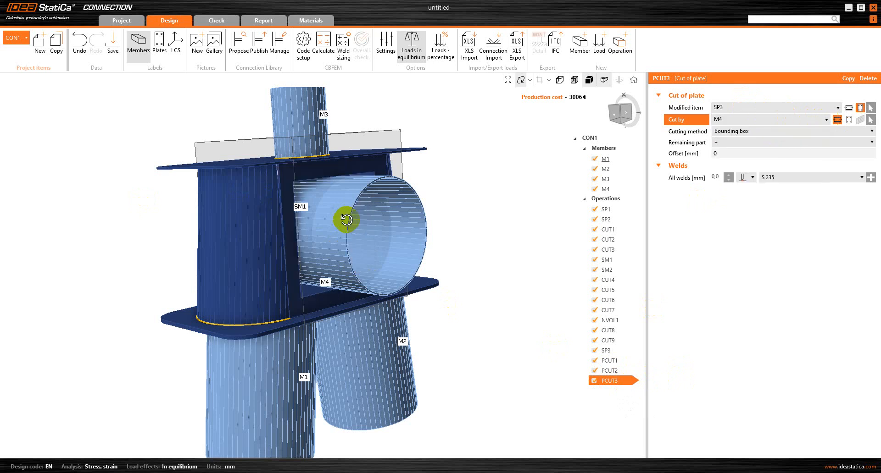
pyautogui.moveTo(365, 238); pyautogui.dragTo(306, 220)
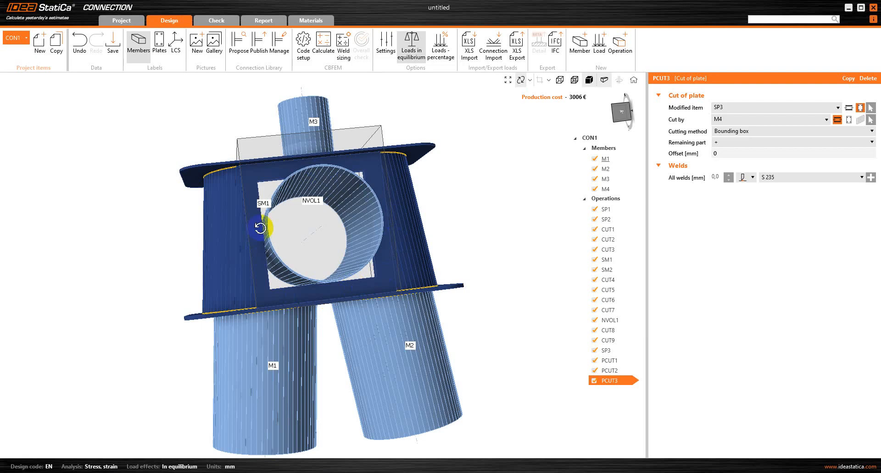
pyautogui.moveTo(304, 214); pyautogui.dragTo(303, 227)
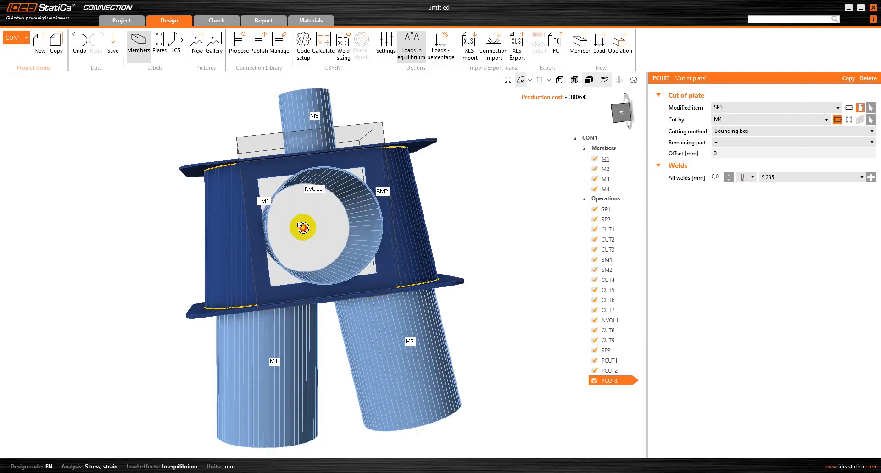
# Set the PCUT3 cutting method to Surface and orbit to check the cut.
pyautogui.click(753, 133)
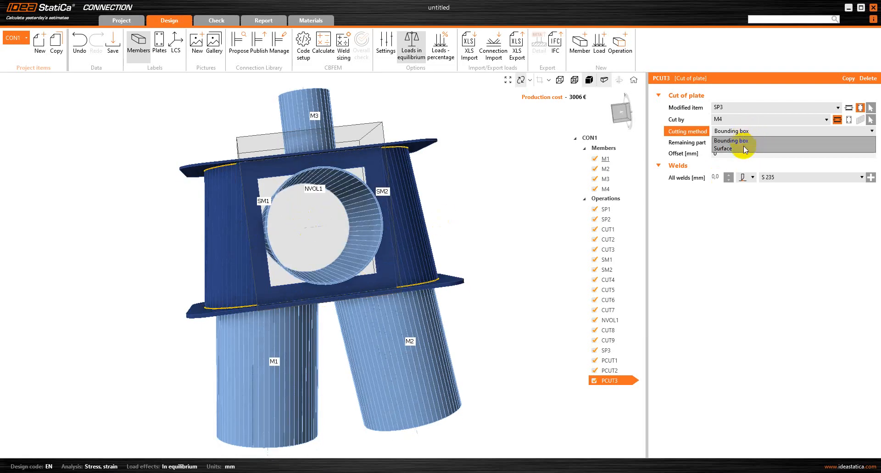
pyautogui.click(725, 148)
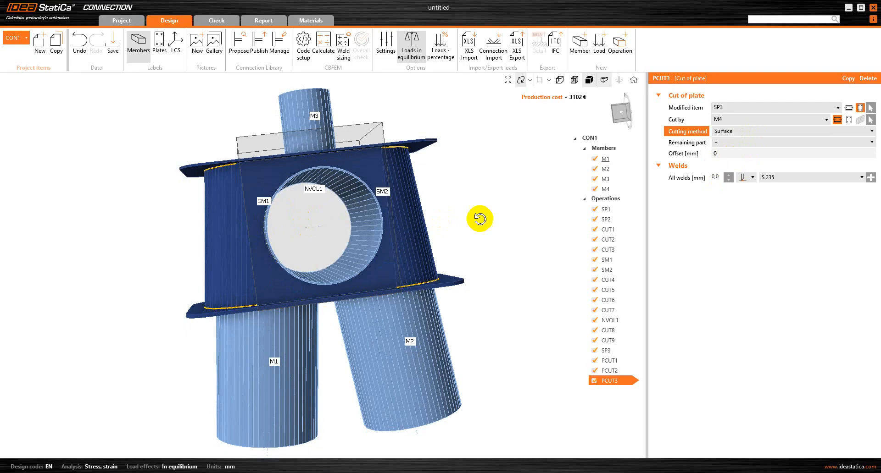
pyautogui.moveTo(478, 217); pyautogui.dragTo(428, 242)
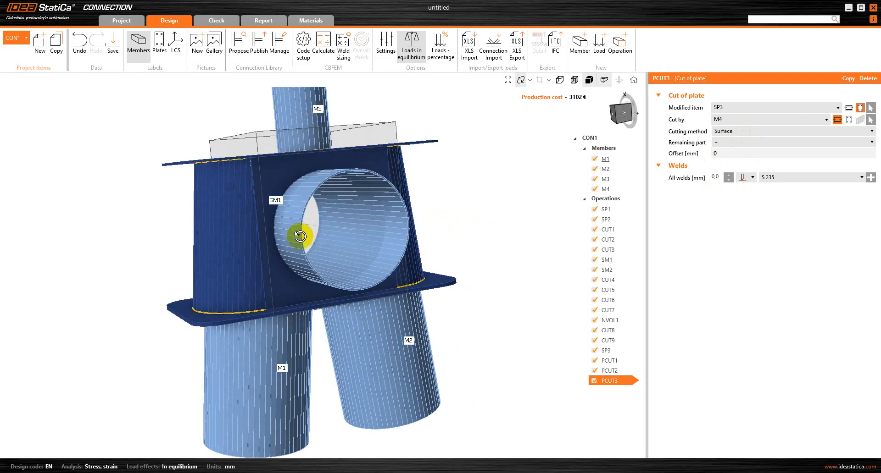
pyautogui.scroll(3, 290, 235)
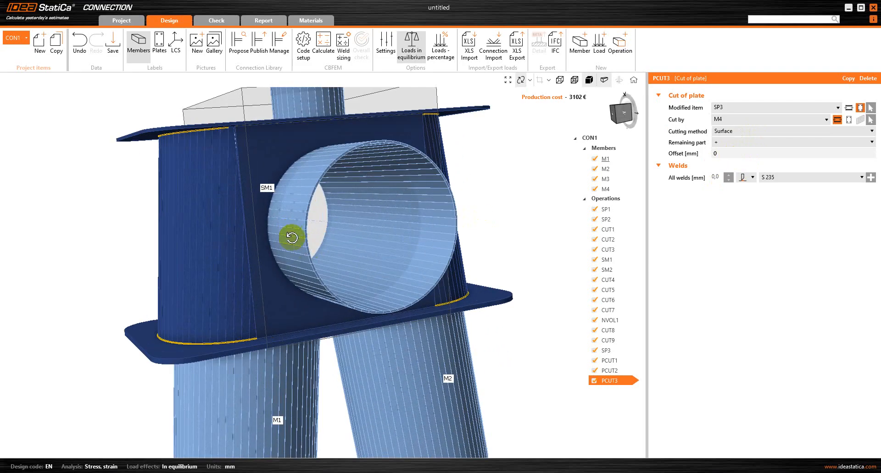
pyautogui.moveTo(291, 237); pyautogui.dragTo(325, 236)
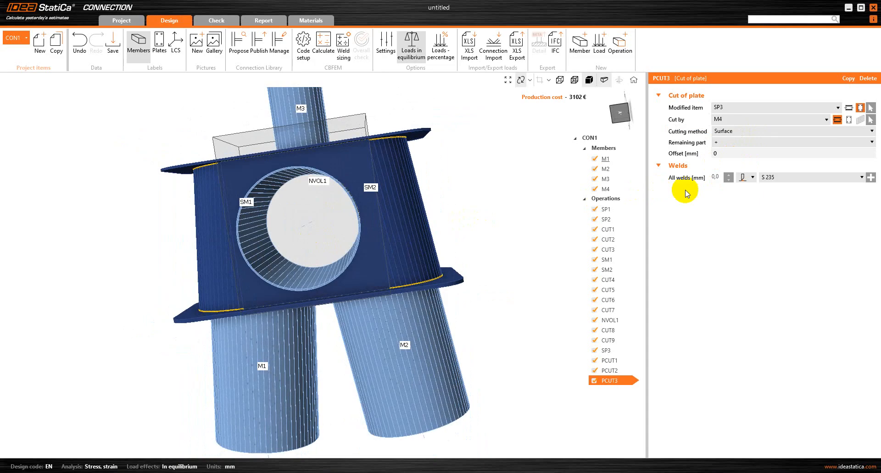
# Give PCUT3 3 mm double fillet welds and orbit around the SM1 tube joint to inspect them.
pyautogui.click(752, 177)
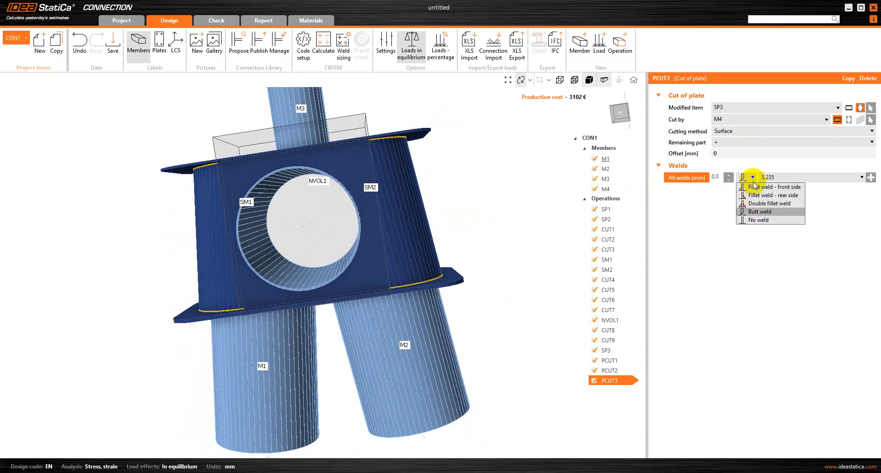
pyautogui.doubleClick(716, 180)
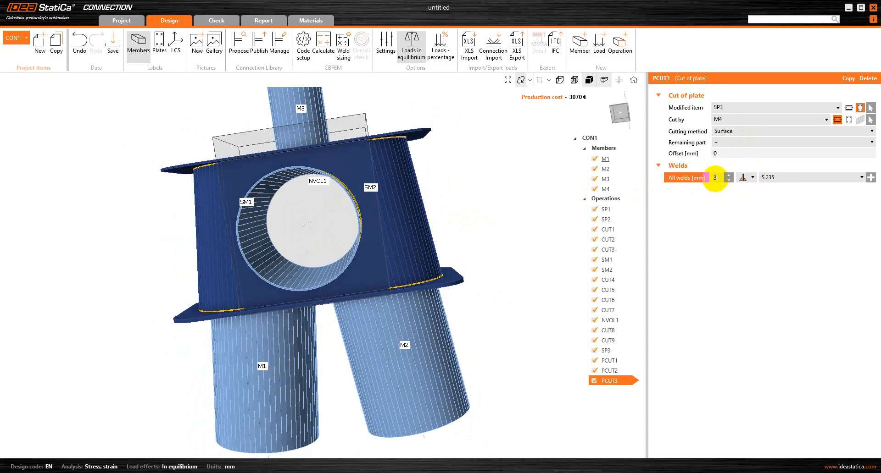
pyautogui.moveTo(472, 227); pyautogui.dragTo(389, 222)
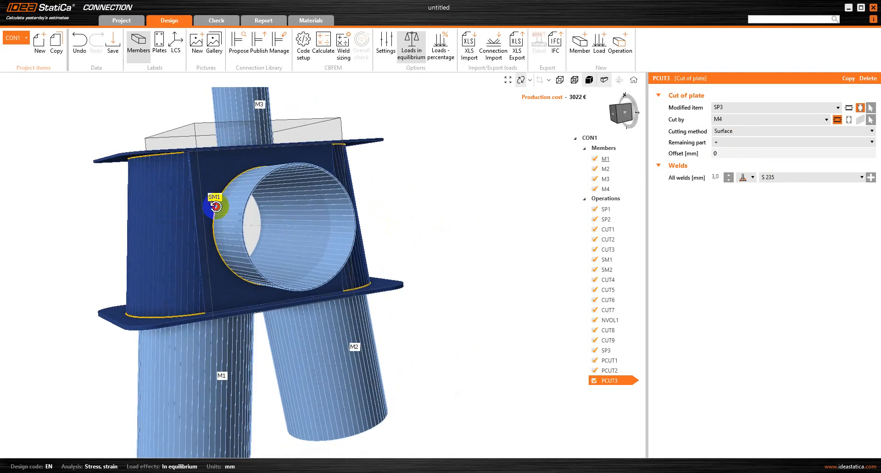
pyautogui.moveTo(212, 197); pyautogui.dragTo(299, 211)
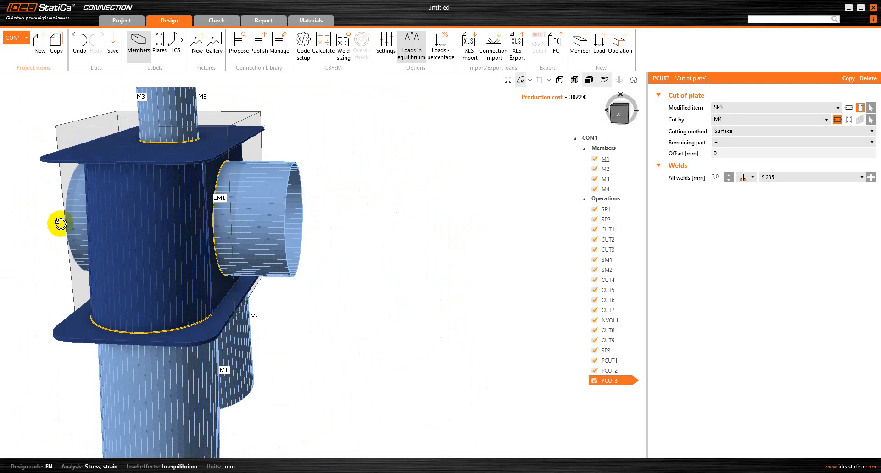
pyautogui.moveTo(279, 210); pyautogui.dragTo(181, 239)
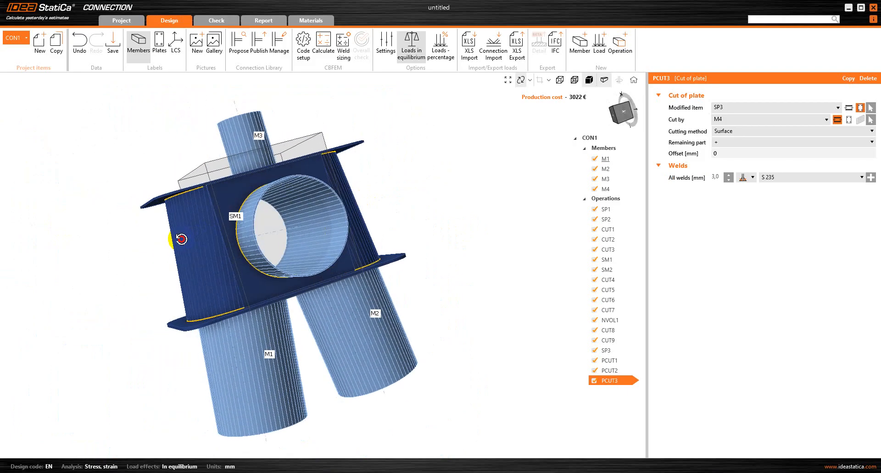
pyautogui.click(613, 463)
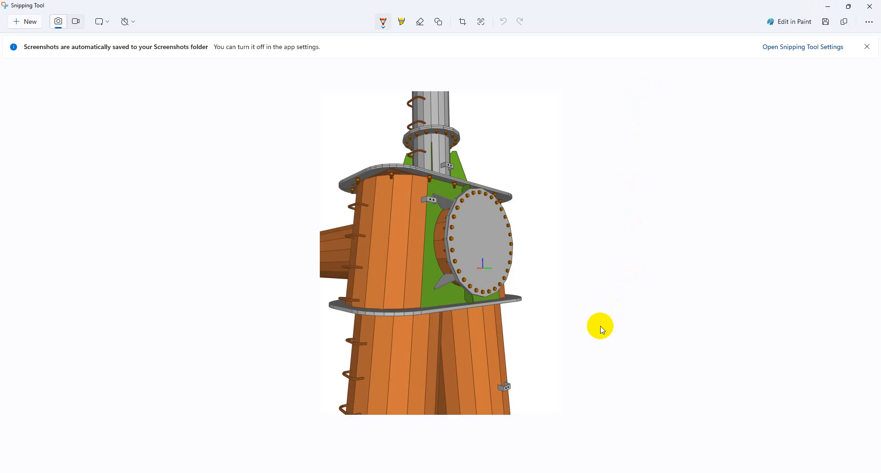
# Minimize the Snipping Tool reference image and orbit the model to compare with it.
pyautogui.click(827, 7)
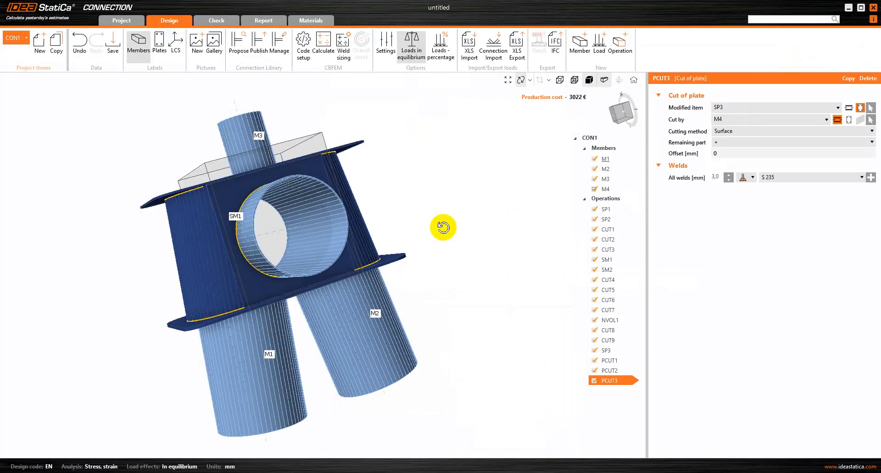
pyautogui.moveTo(425, 269); pyautogui.dragTo(274, 271)
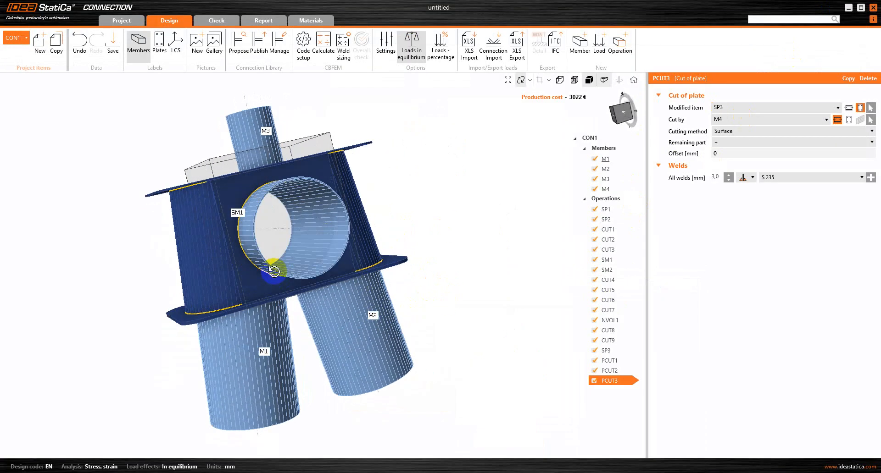